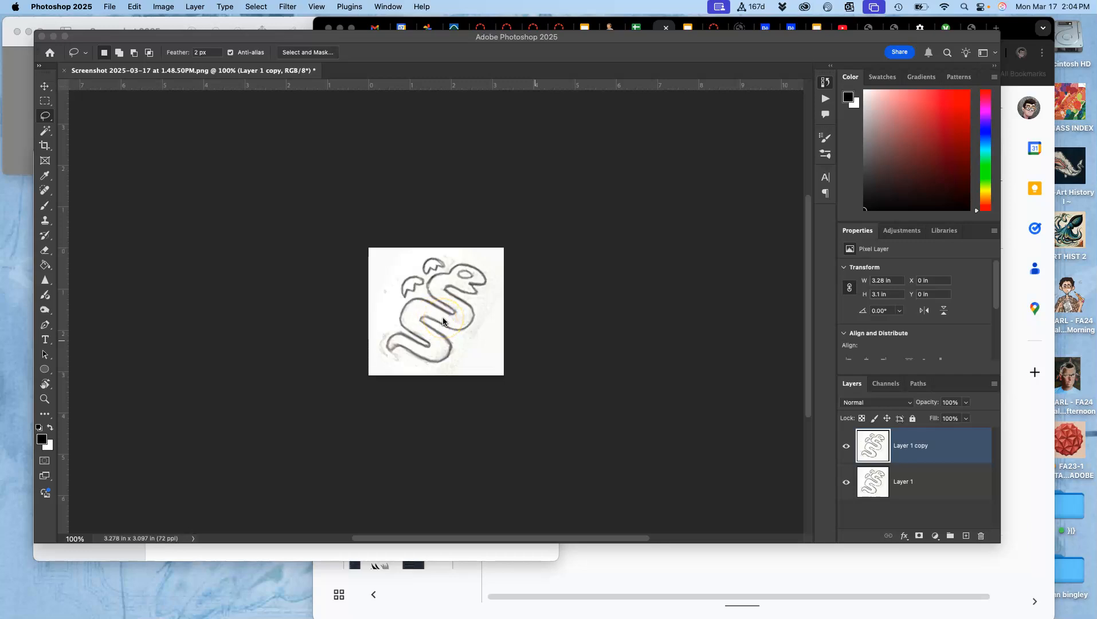
# Duplicate the Layer 1 copy layer of the winged snake sketch.
pyautogui.click(524, 274)
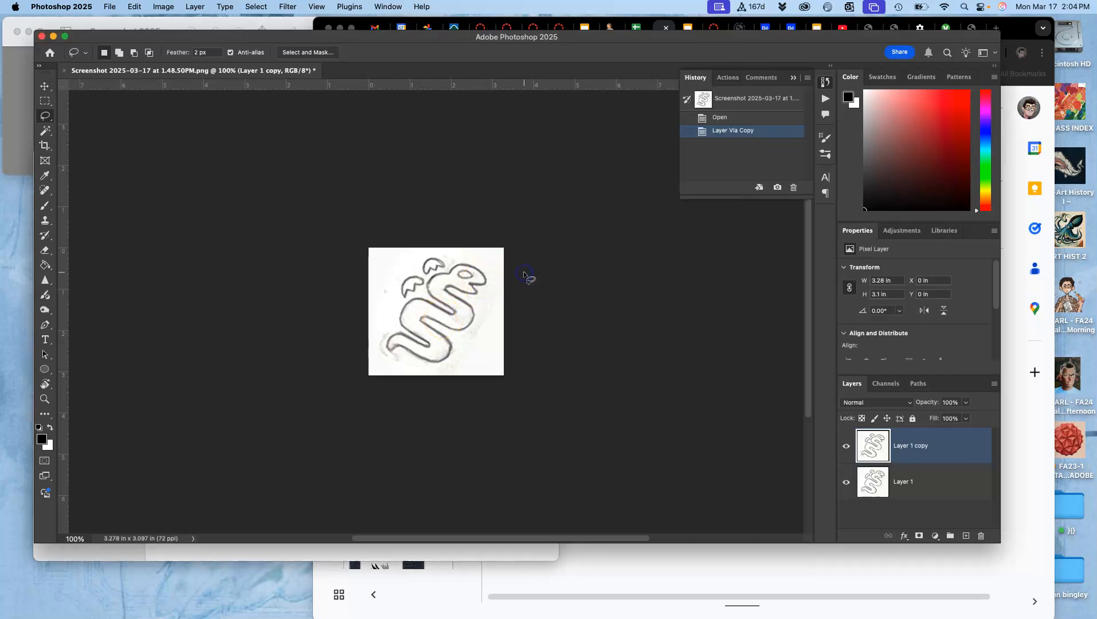
pyautogui.press('super+equal')
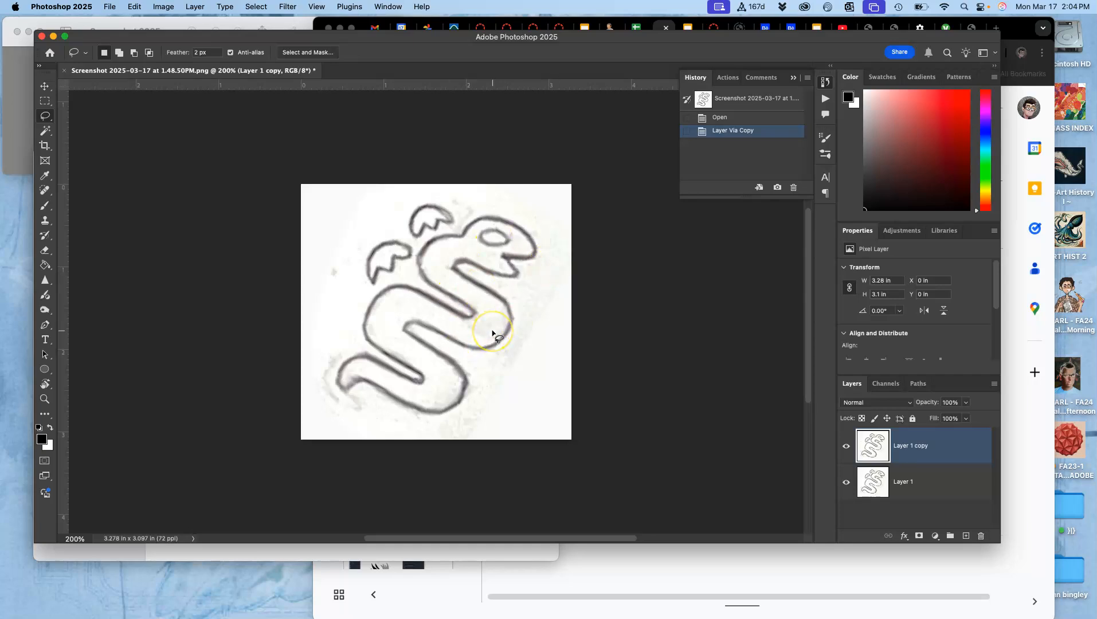
pyautogui.press('super+j')
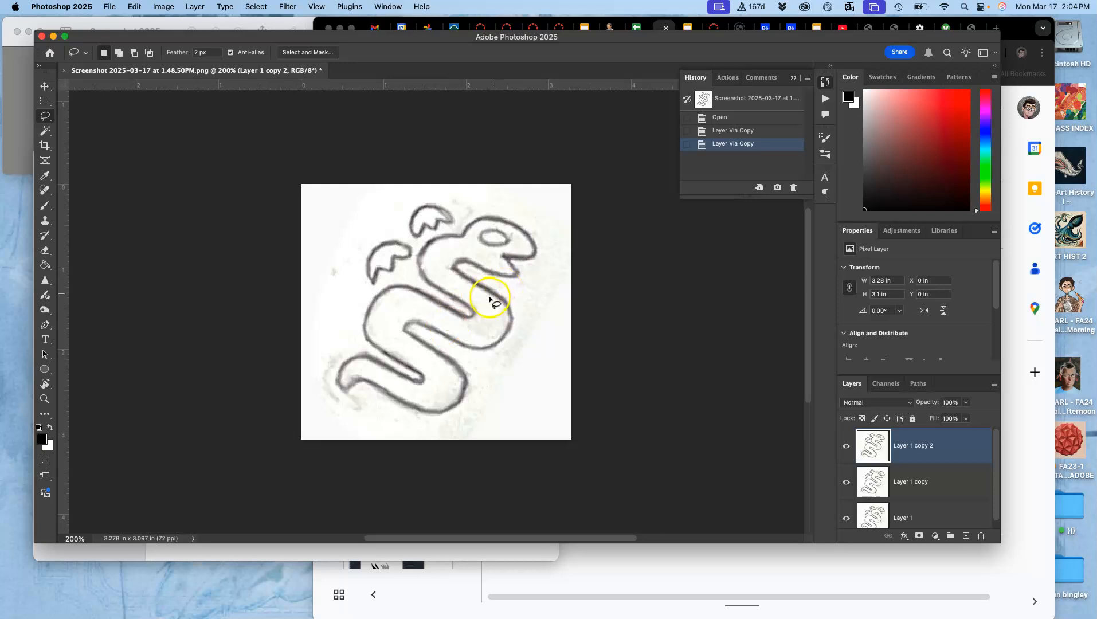
# Warp the duplicated sketch, pulling the lower body curve downward and the head slightly upward, and compare it with the unwarped version.
pyautogui.press('super+t')
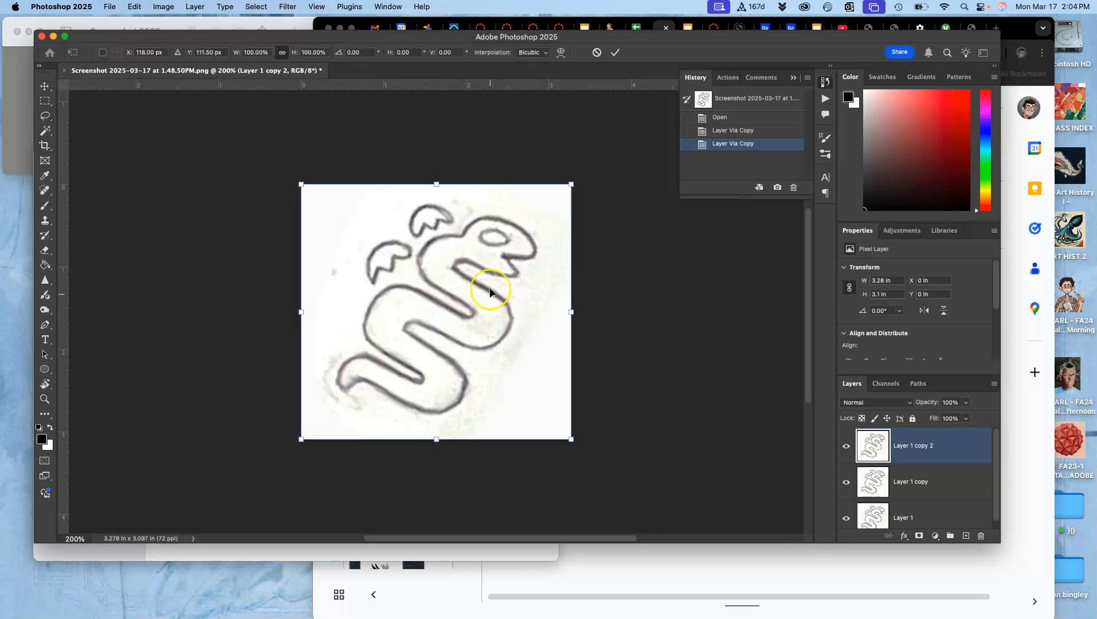
pyautogui.rightClick(476, 290)
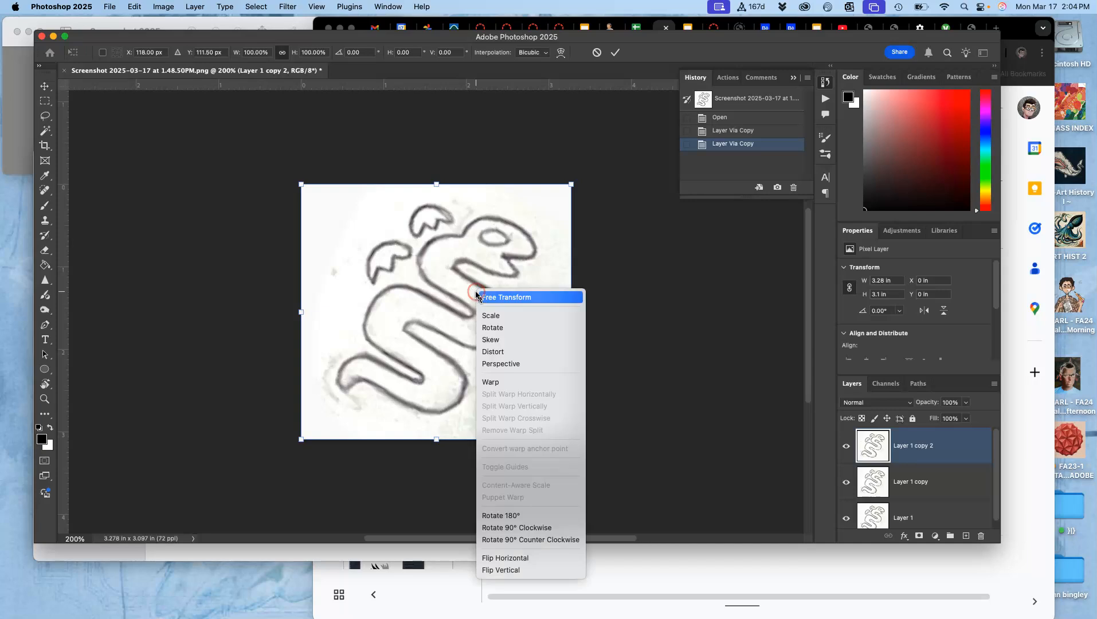
pyautogui.click(497, 379)
pyautogui.moveTo(476, 348); pyautogui.dragTo(471, 355)
pyautogui.moveTo(463, 231); pyautogui.dragTo(467, 227)
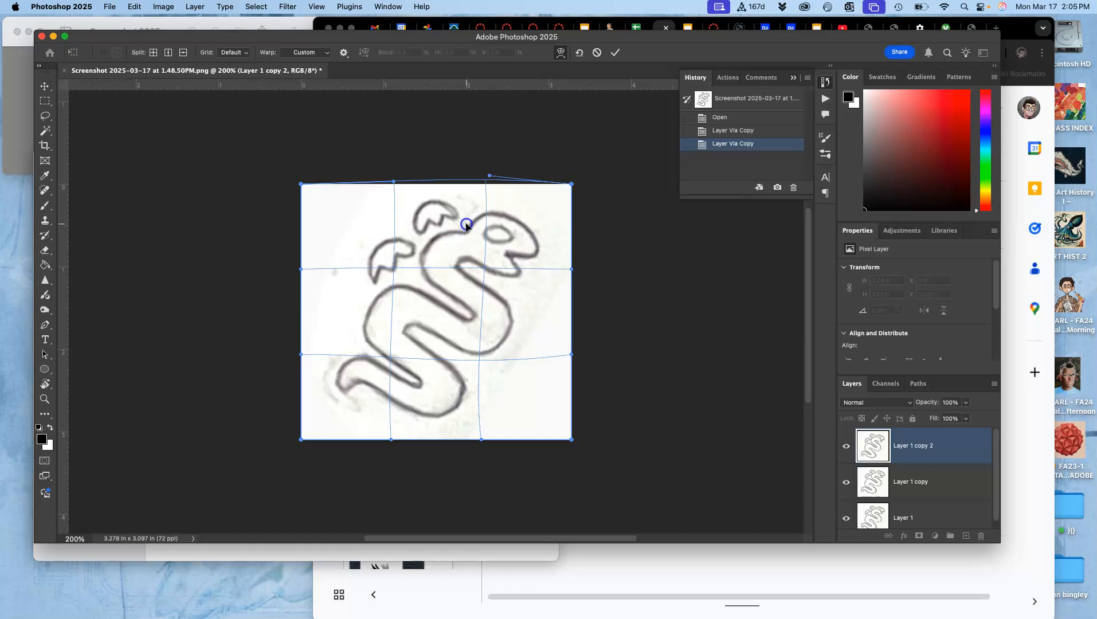
pyautogui.click(431, 383)
pyautogui.moveTo(447, 345); pyautogui.dragTo(445, 347)
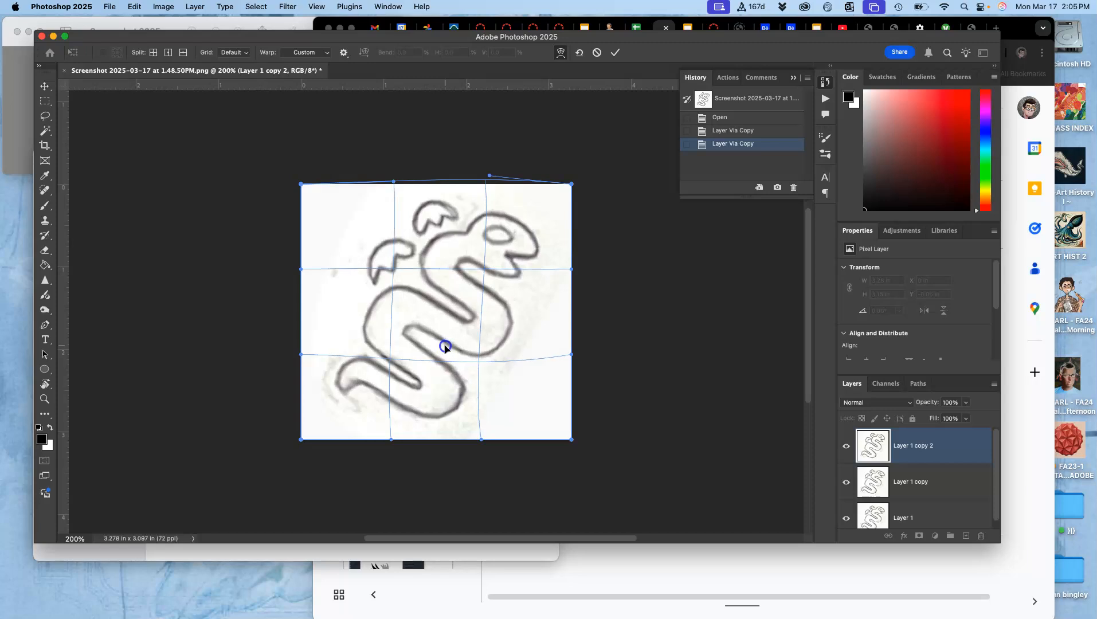
pyautogui.press('Return')
pyautogui.press('l')
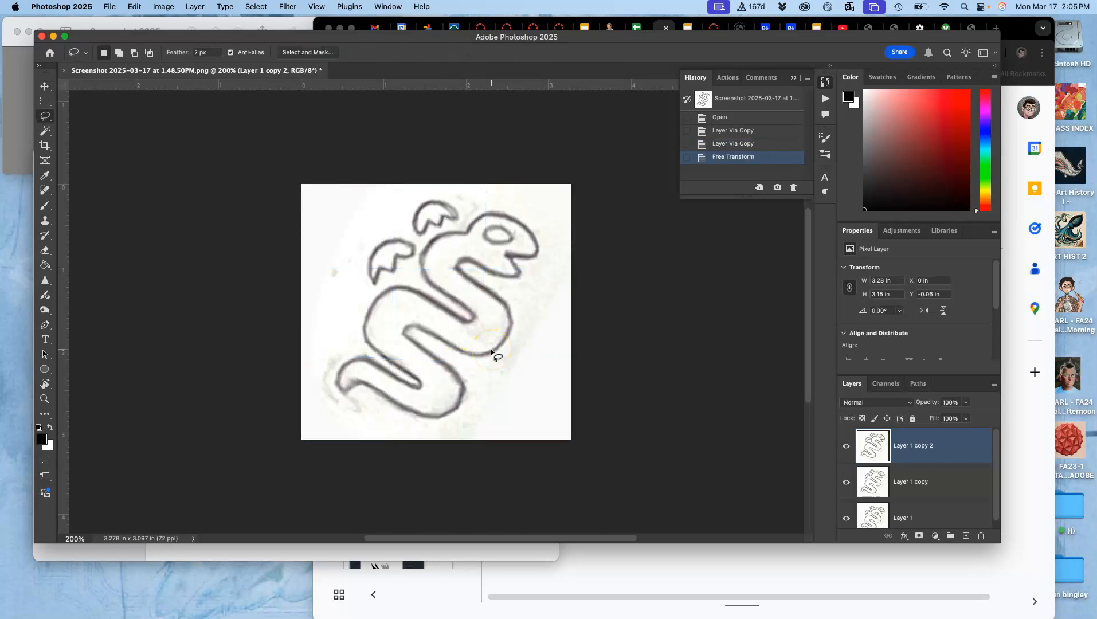
pyautogui.click(845, 447)
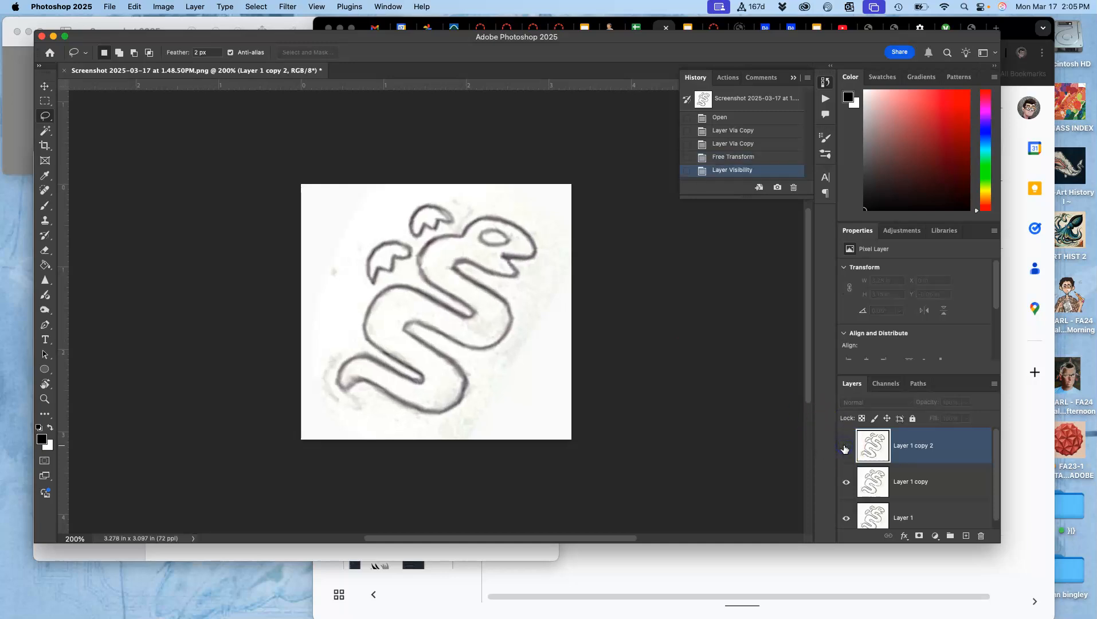
pyautogui.click(844, 447)
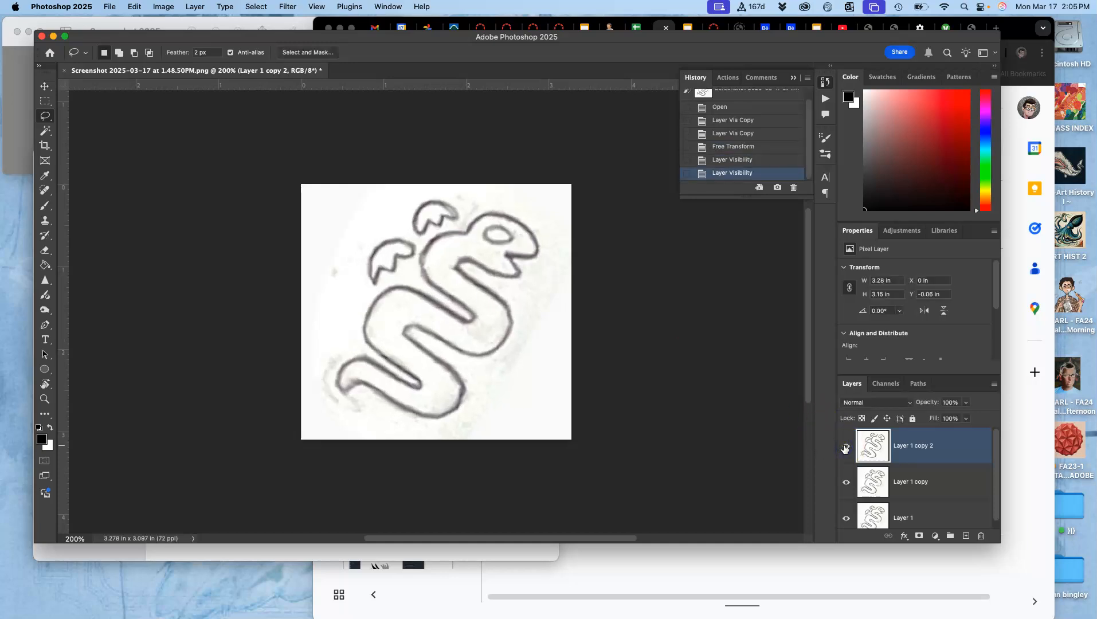
pyautogui.click(844, 447)
pyautogui.click(844, 448)
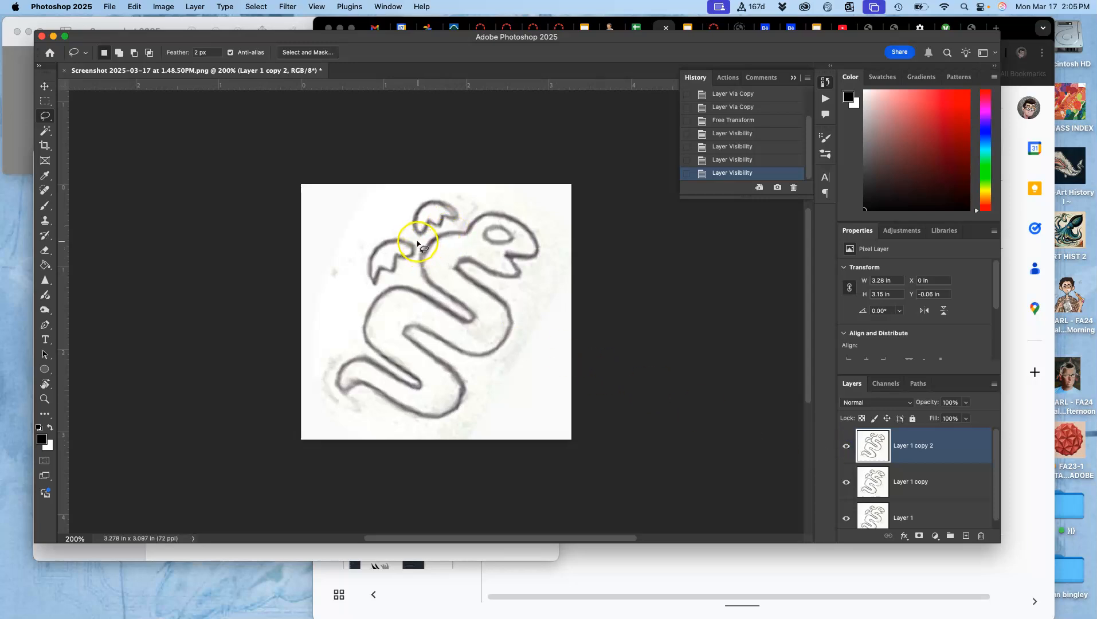
# Lasso the lower wing with clear space around it and copy it to a new layer.
pyautogui.moveTo(417, 262)
pyautogui.mouseDown()
pyautogui.moveTo(362, 291)
pyautogui.moveTo(355, 275)
pyautogui.moveTo(357, 247)
pyautogui.moveTo(414, 240)
pyautogui.mouseUp()
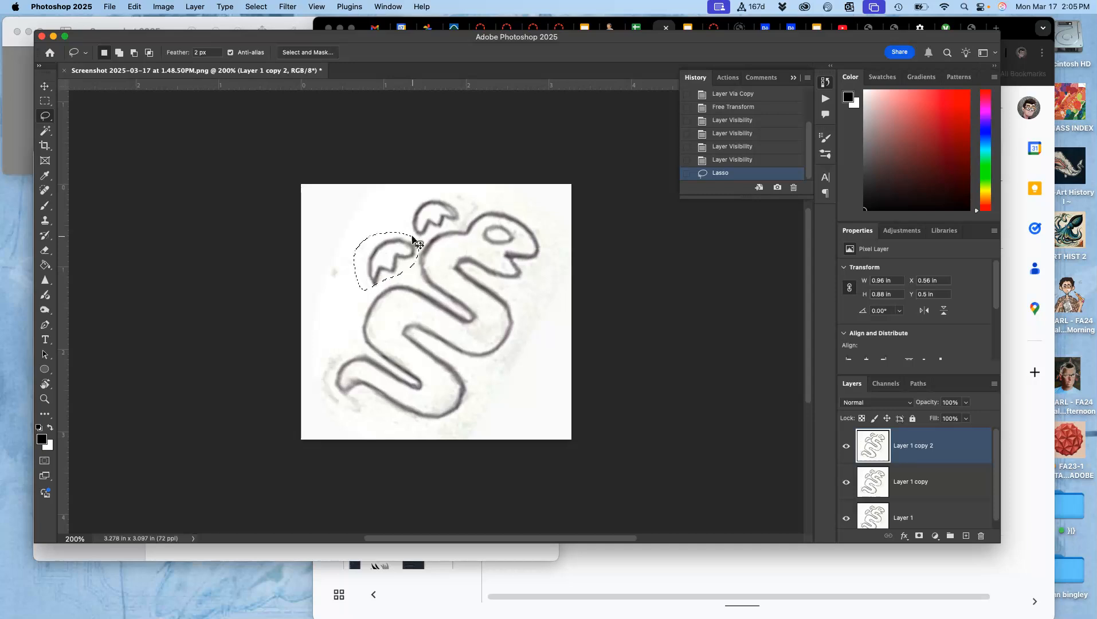
pyautogui.click(412, 236)
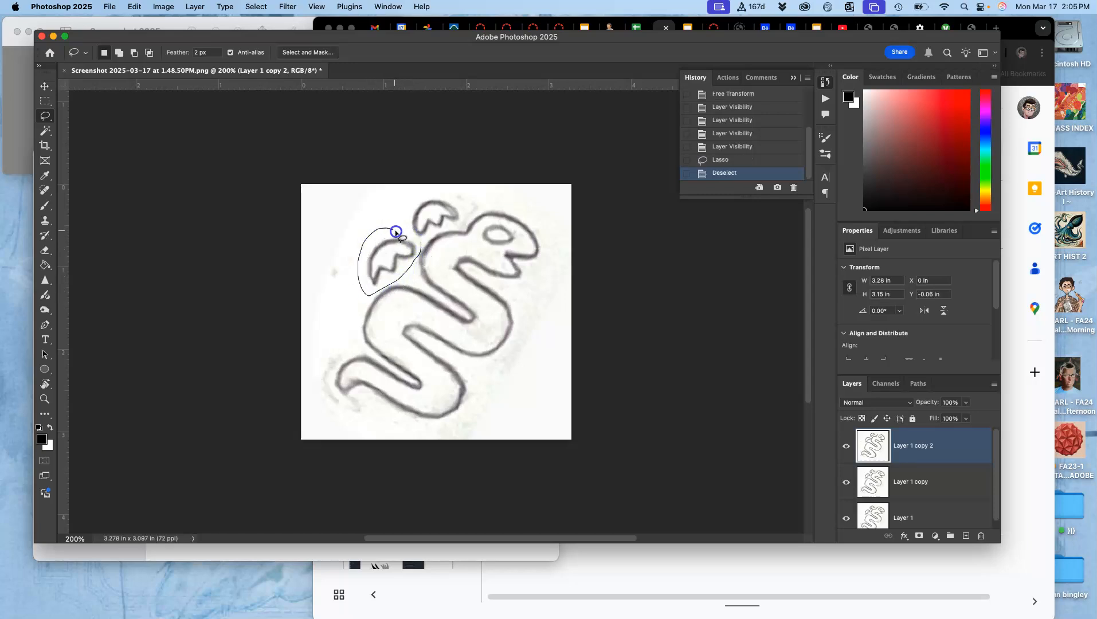
pyautogui.moveTo(414, 237); pyautogui.dragTo(415, 239)
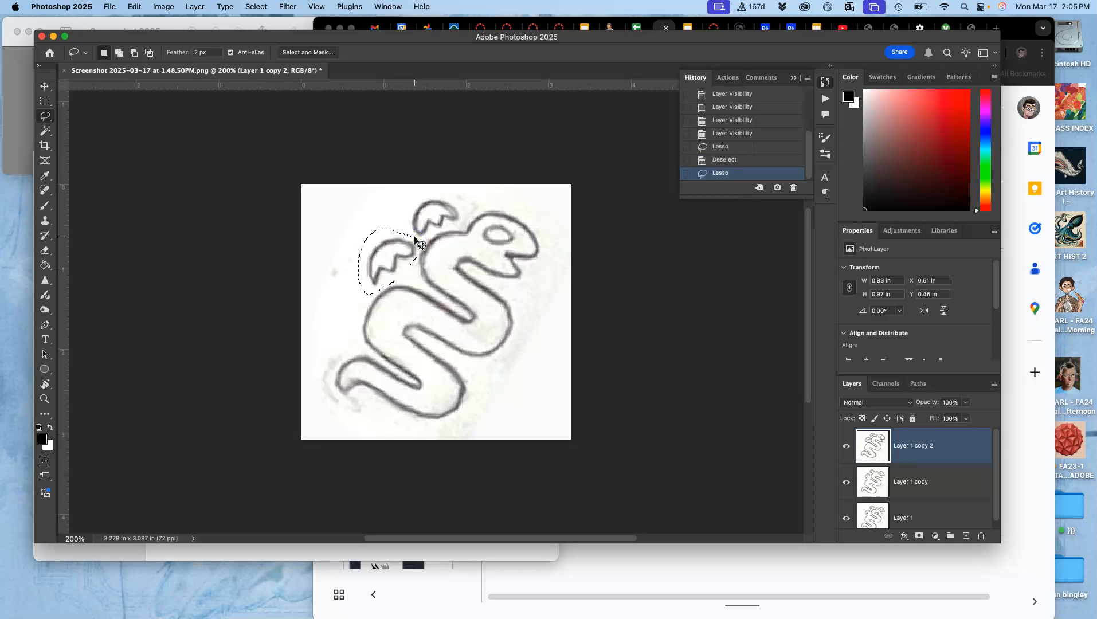
pyautogui.press('cmd+j')
# Rotate the copied wing about 20.7° clockwise, scale it to about 104%, shift it slightly up and left, and check it against the original.
pyautogui.press('cmd+t')
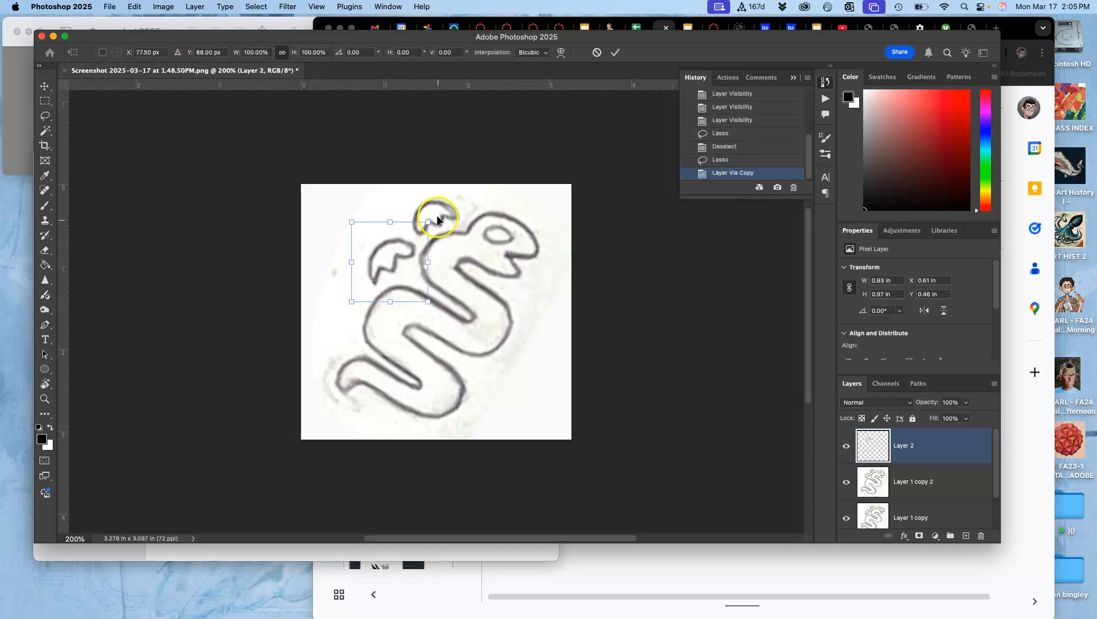
pyautogui.moveTo(434, 219)
pyautogui.mouseDown()
pyautogui.moveTo(454, 228)
pyautogui.moveTo(454, 249)
pyautogui.moveTo(395, 256)
pyautogui.moveTo(447, 240)
pyautogui.moveTo(442, 231)
pyautogui.mouseUp()
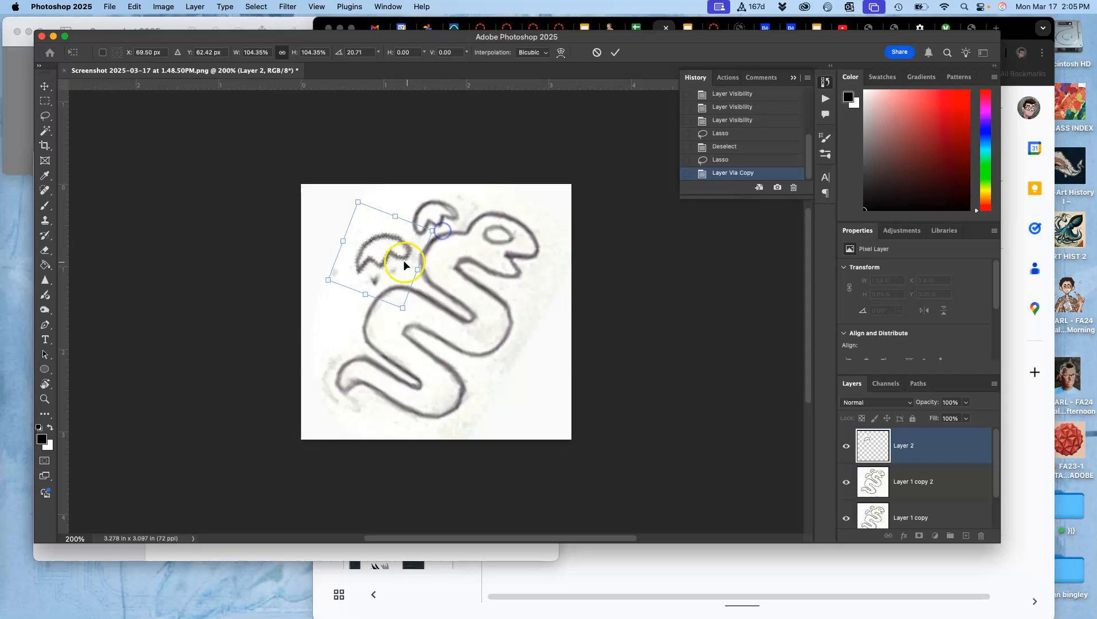
pyautogui.moveTo(399, 265); pyautogui.dragTo(399, 262)
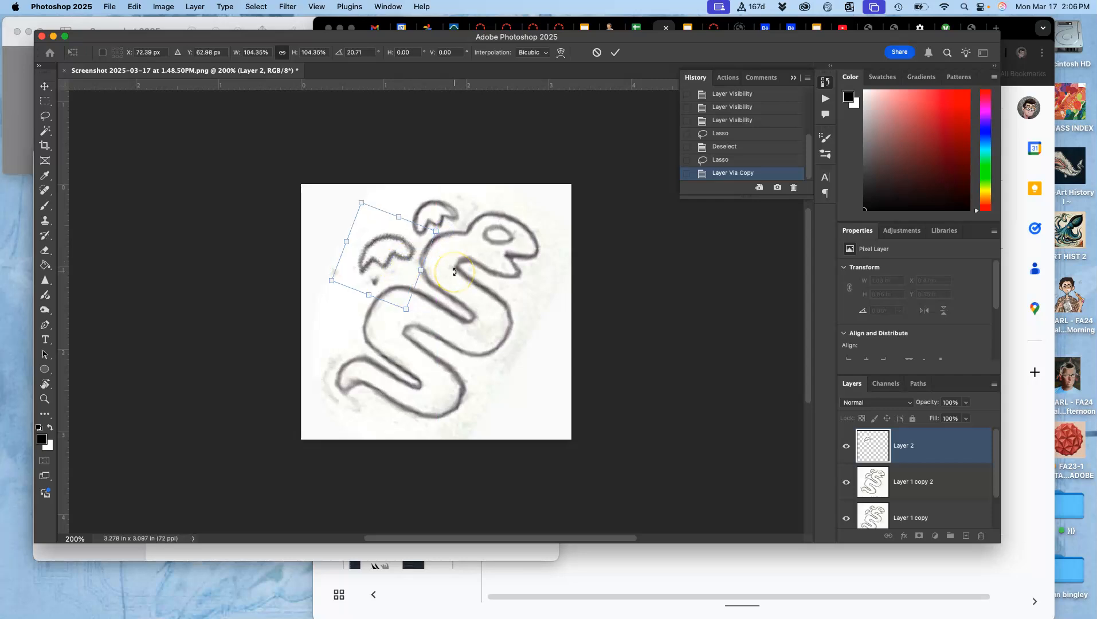
pyautogui.press('Return')
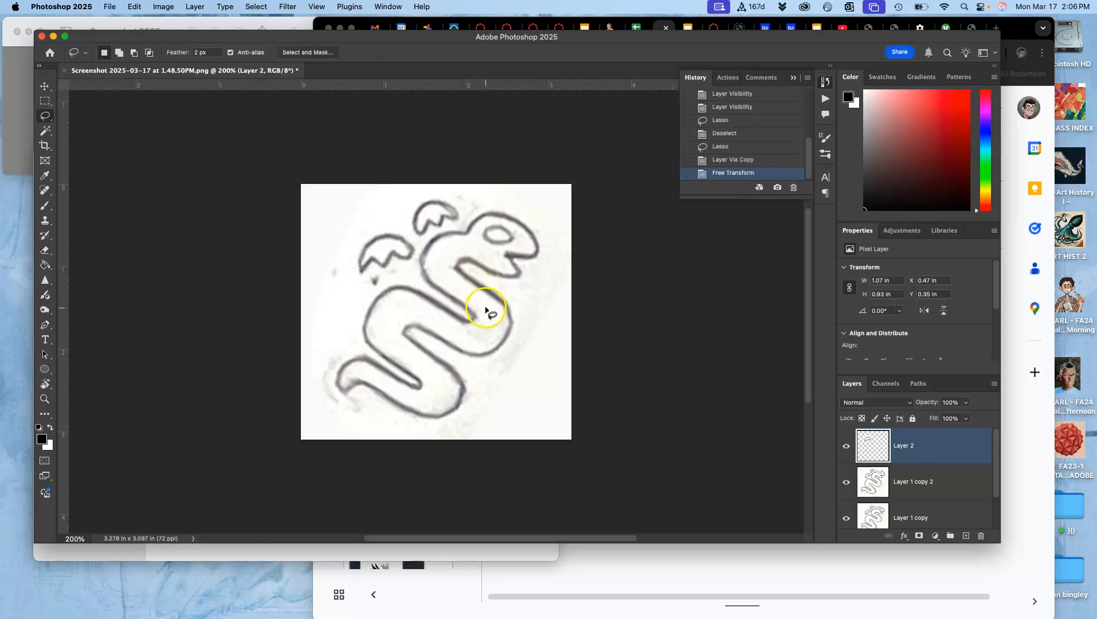
pyautogui.click(846, 449)
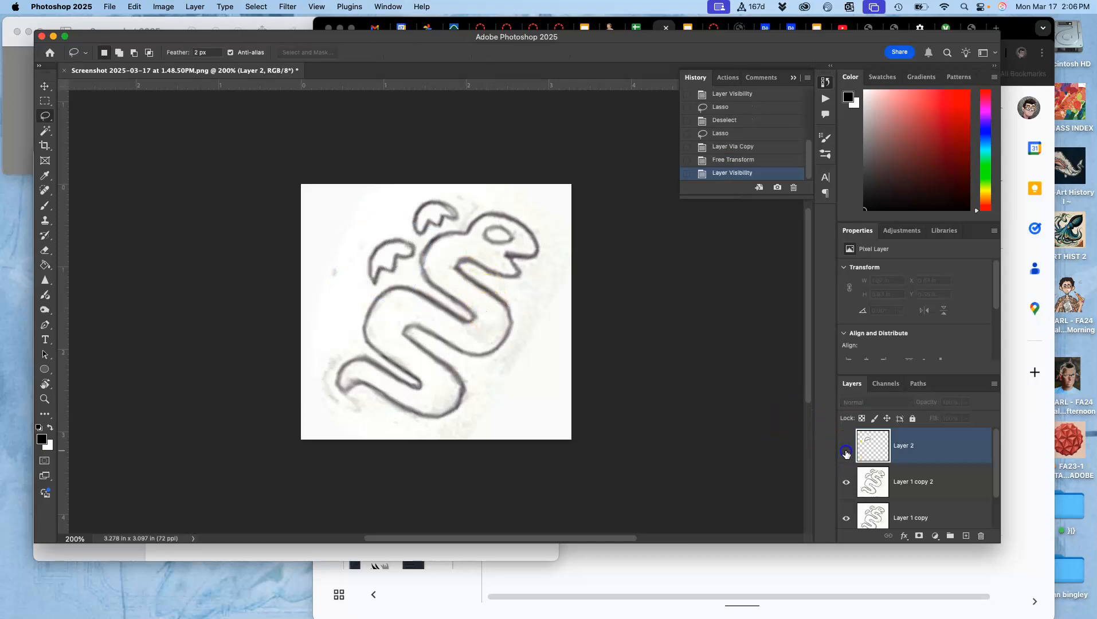
pyautogui.click(846, 451)
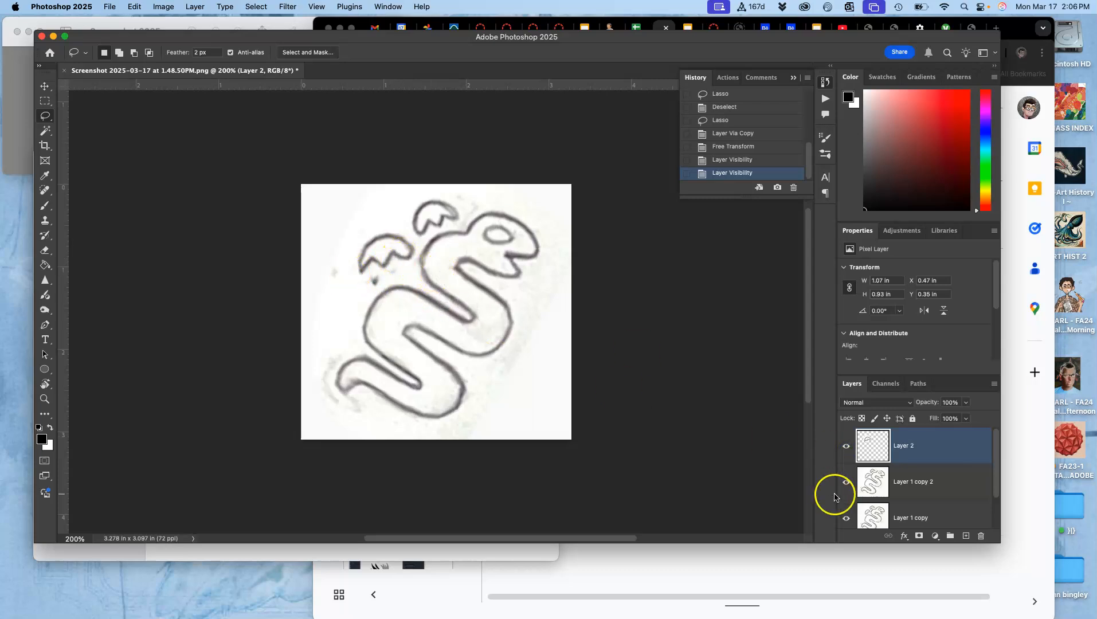
# Clone clean paper over the old lower wing inside a lasso selection on Layer 1 copy 2, and check the cleanup.
pyautogui.click(906, 486)
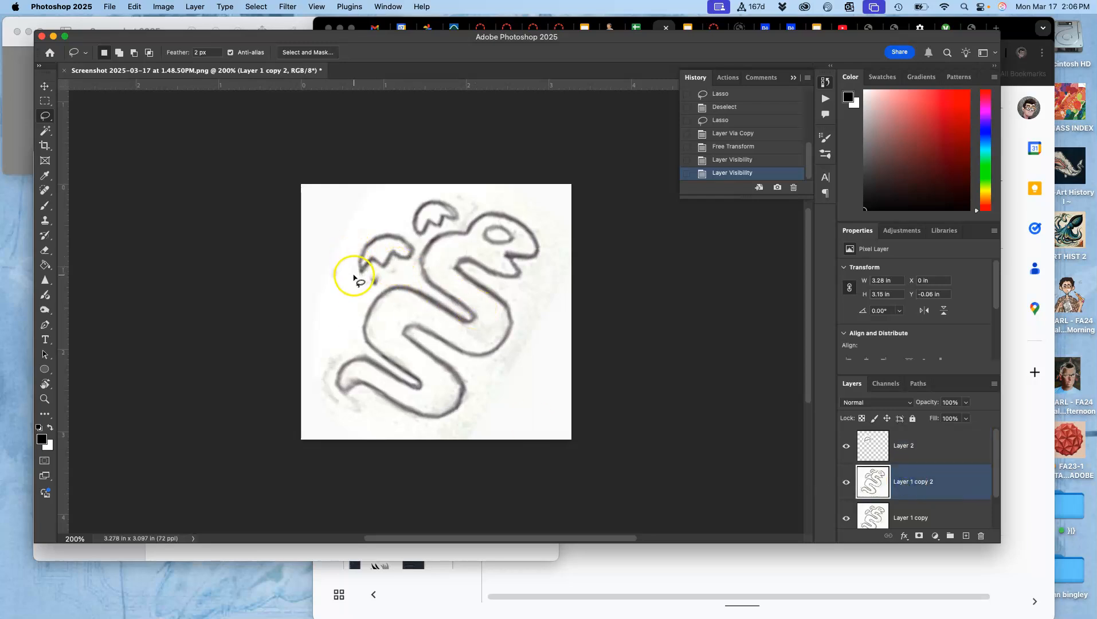
pyautogui.moveTo(357, 281)
pyautogui.mouseDown()
pyautogui.moveTo(372, 292)
pyautogui.moveTo(390, 285)
pyautogui.moveTo(417, 254)
pyautogui.moveTo(384, 240)
pyautogui.moveTo(354, 265)
pyautogui.mouseUp()
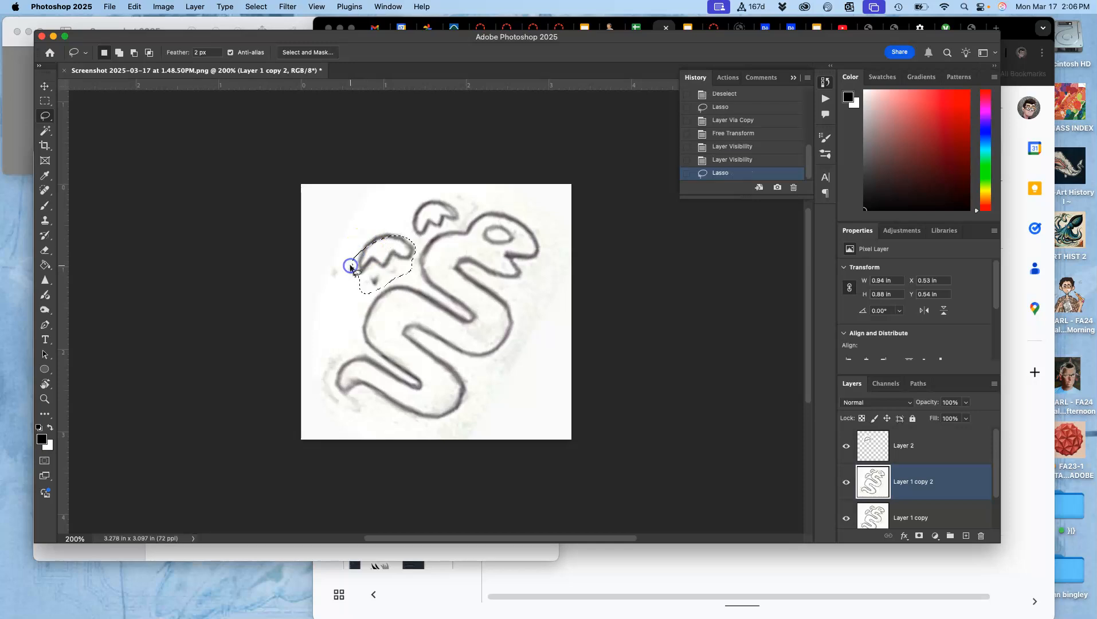
pyautogui.click(45, 220)
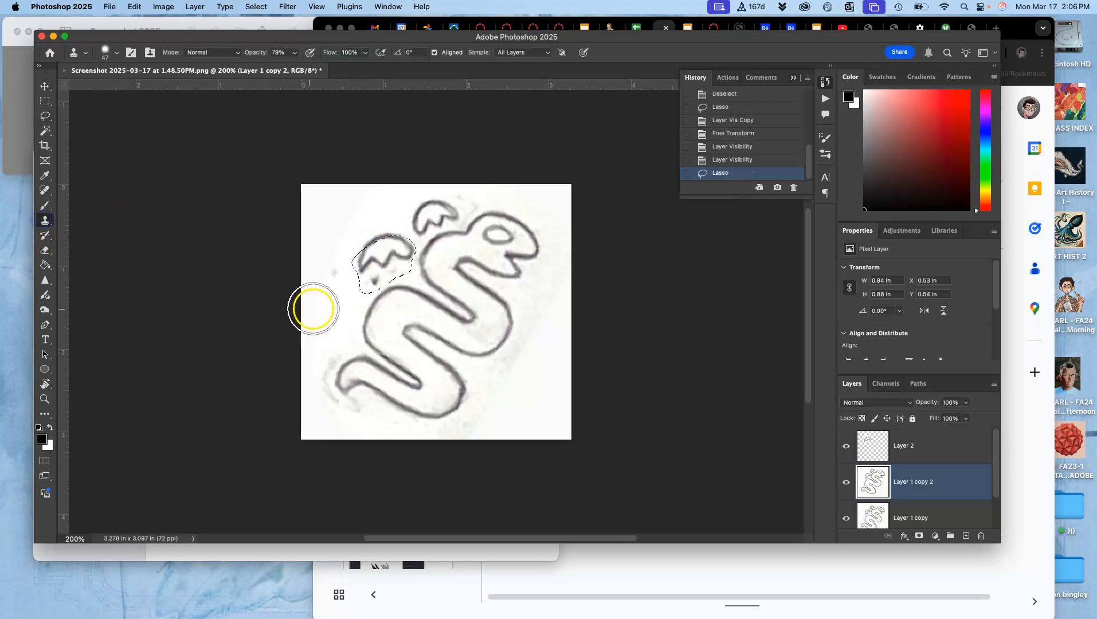
pyautogui.keyDown('alt'); pyautogui.click(313, 308); pyautogui.keyUp('alt')
pyautogui.moveTo(367, 277)
pyautogui.mouseDown()
pyautogui.moveTo(372, 264)
pyautogui.moveTo(355, 284)
pyautogui.moveTo(367, 275)
pyautogui.mouseUp()
pyautogui.click(364, 278)
pyautogui.click(365, 278)
pyautogui.click(365, 277)
pyautogui.click(364, 277)
pyautogui.press('super+d')
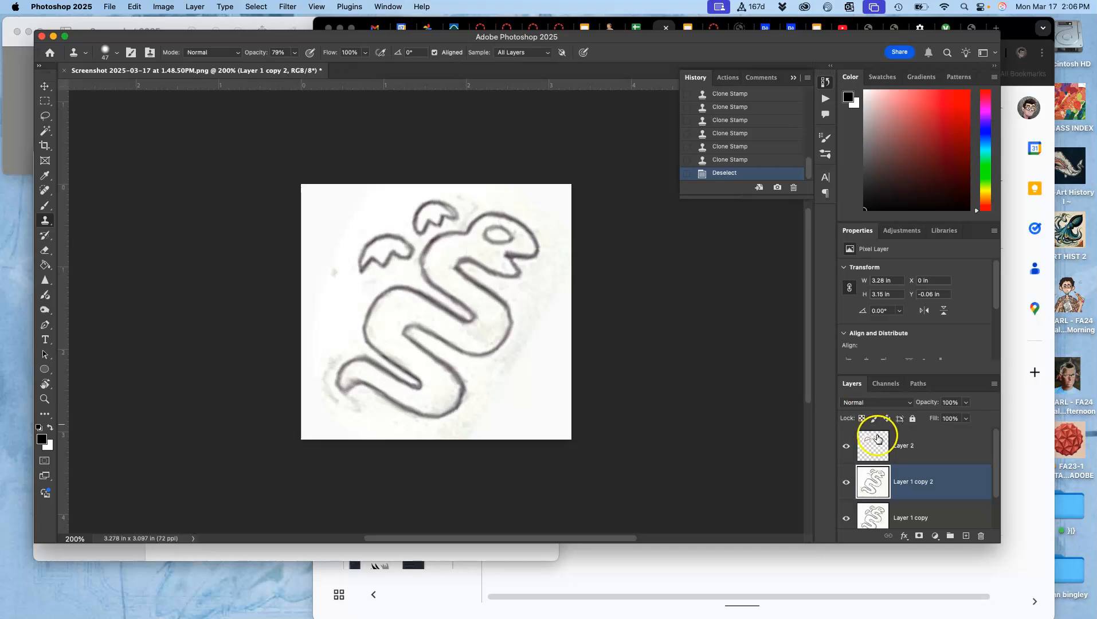
pyautogui.click(844, 449)
pyautogui.click(845, 449)
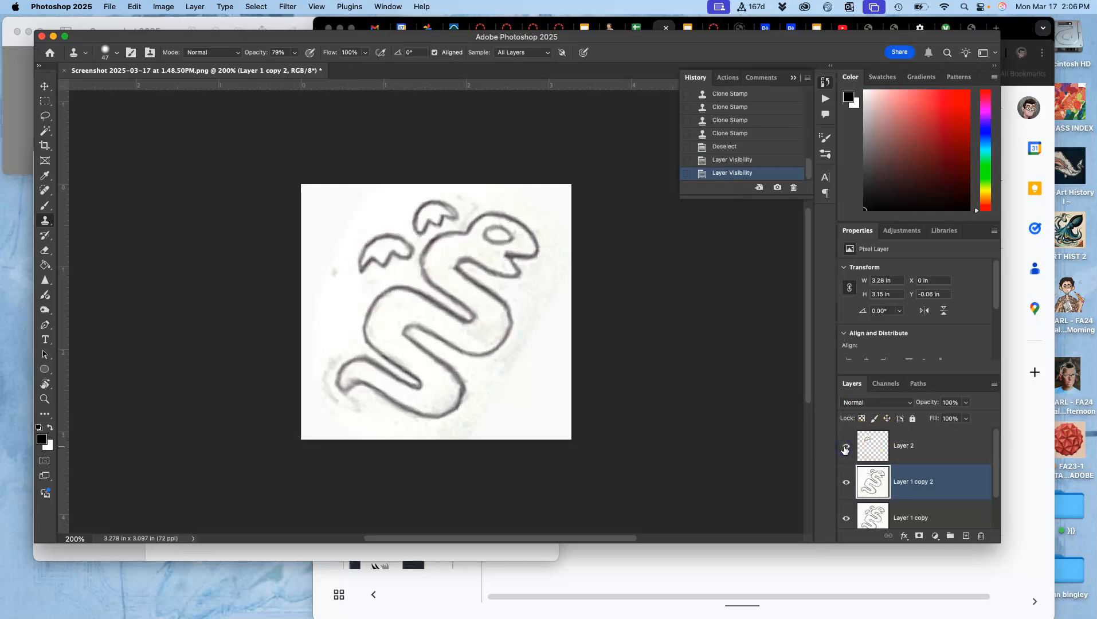
# Duplicate the rotated wing on Layer 2 and flip the duplicate horizontally.
pyautogui.click(899, 447)
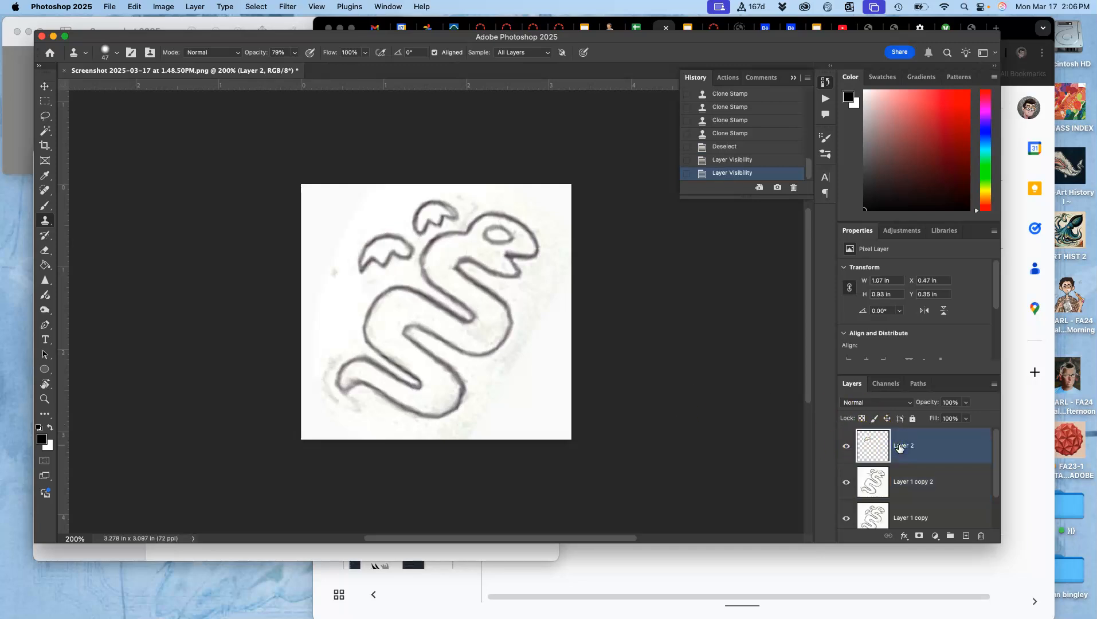
pyautogui.press('super+j')
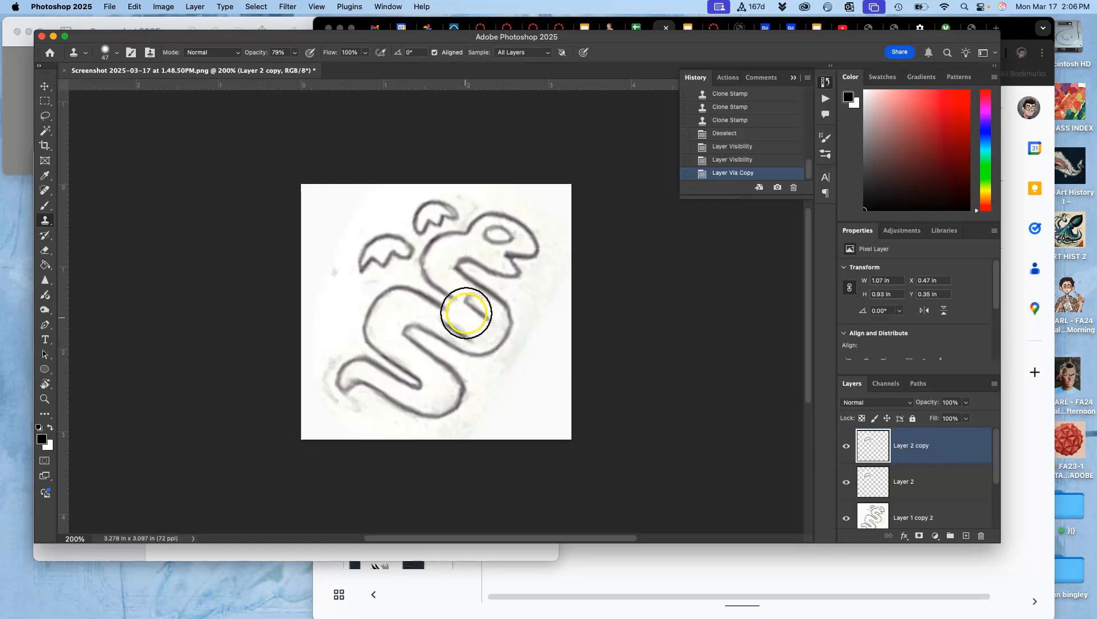
pyautogui.press('super+t')
pyautogui.rightClick(392, 253)
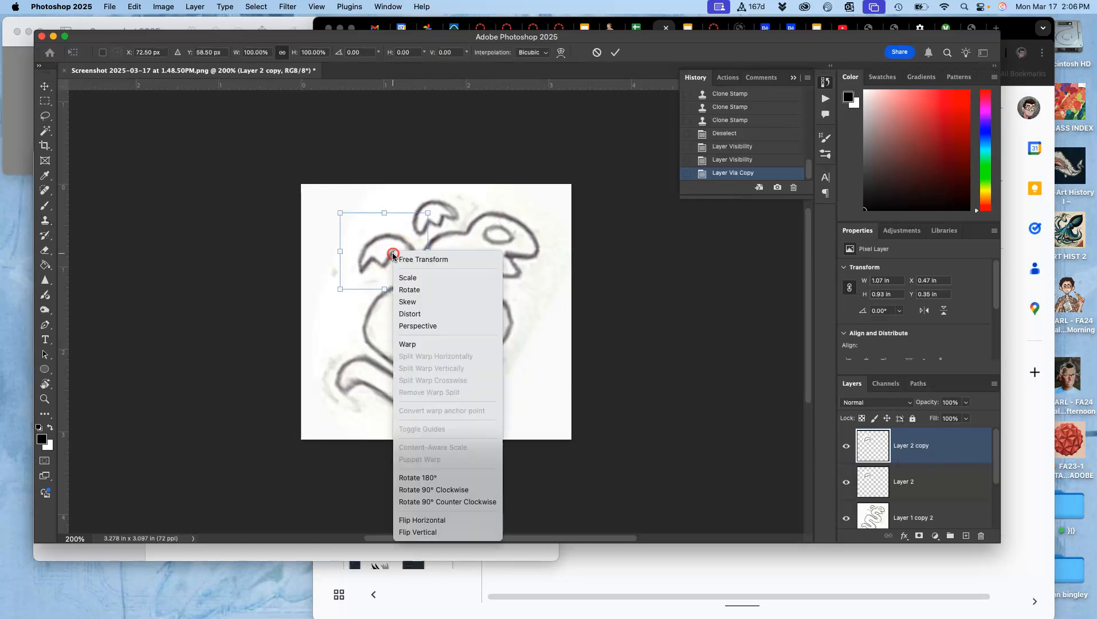
pyautogui.click(441, 520)
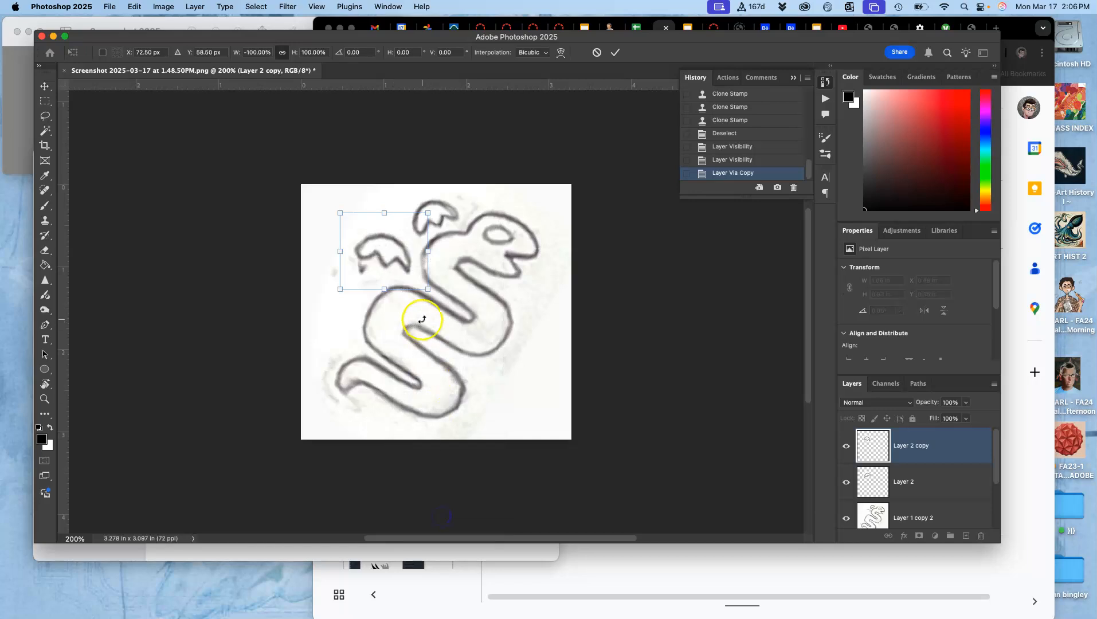
# Rotate the flipped wing upright and move it over the small upper wing behind the snake's head.
pyautogui.moveTo(433, 286); pyautogui.dragTo(435, 211)
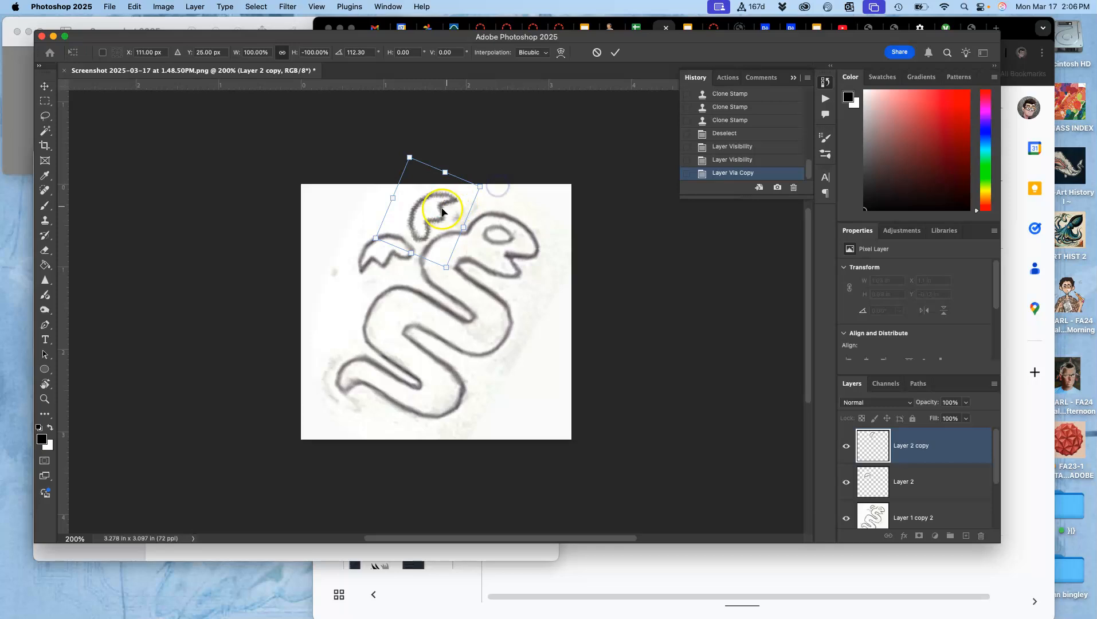
pyautogui.moveTo(438, 213); pyautogui.dragTo(438, 213)
pyautogui.press('Return')
pyautogui.press('s')
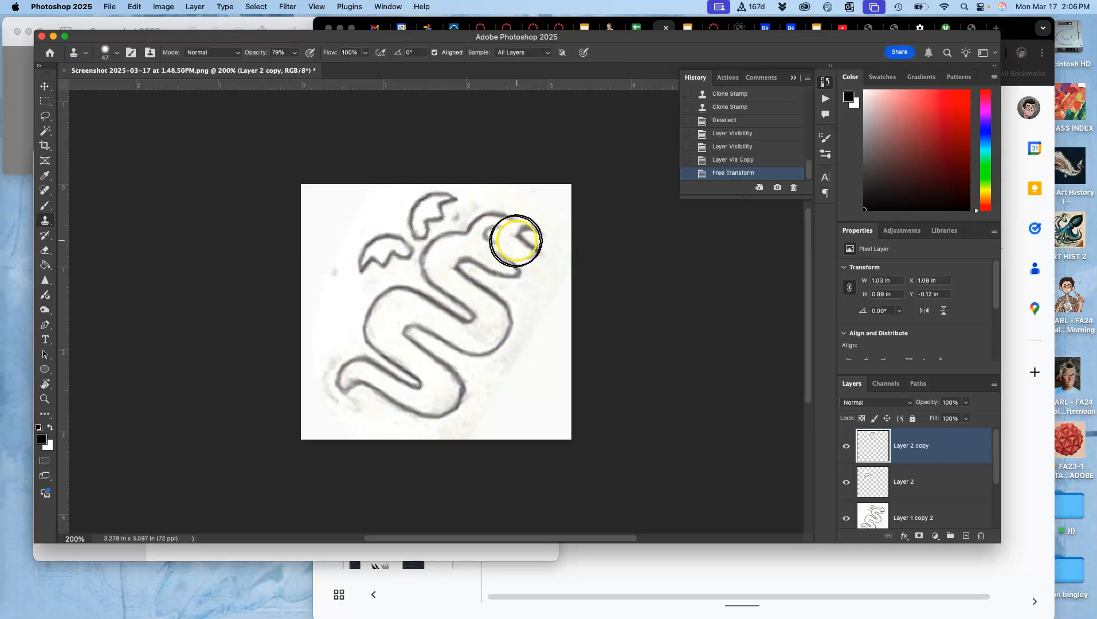
# Nudge the flipped wing slightly right and up to X 1.11 in, Y -0.14 in, and compare the sketch with and without it.
pyautogui.click(45, 86)
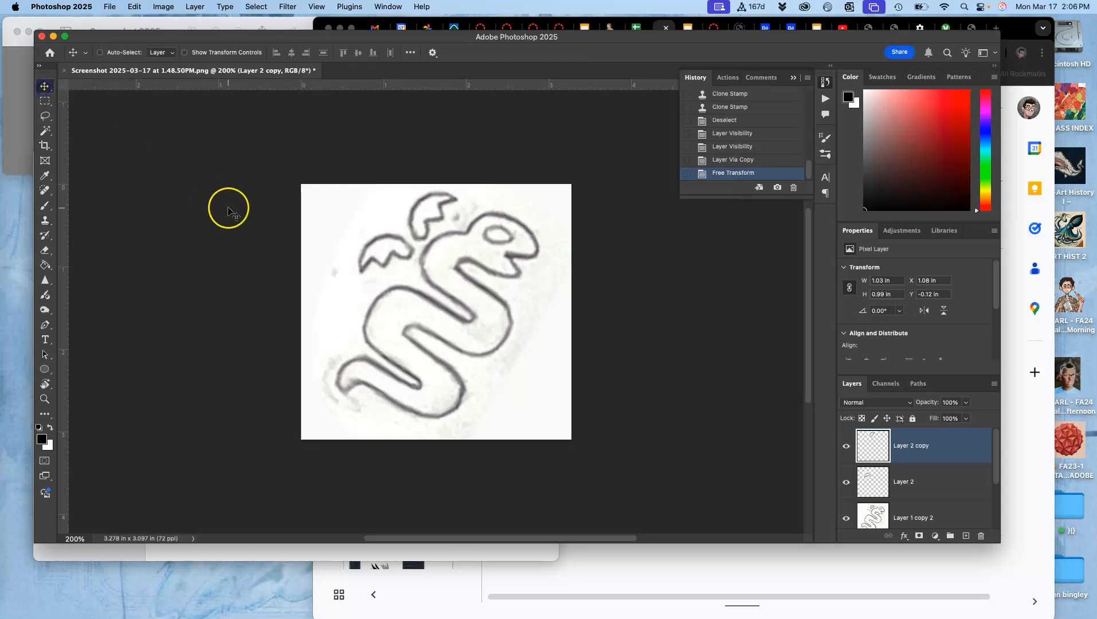
pyautogui.press('Right')
pyautogui.press('Right')
pyautogui.press('Up')
pyautogui.press('Left')
pyautogui.press('Left')
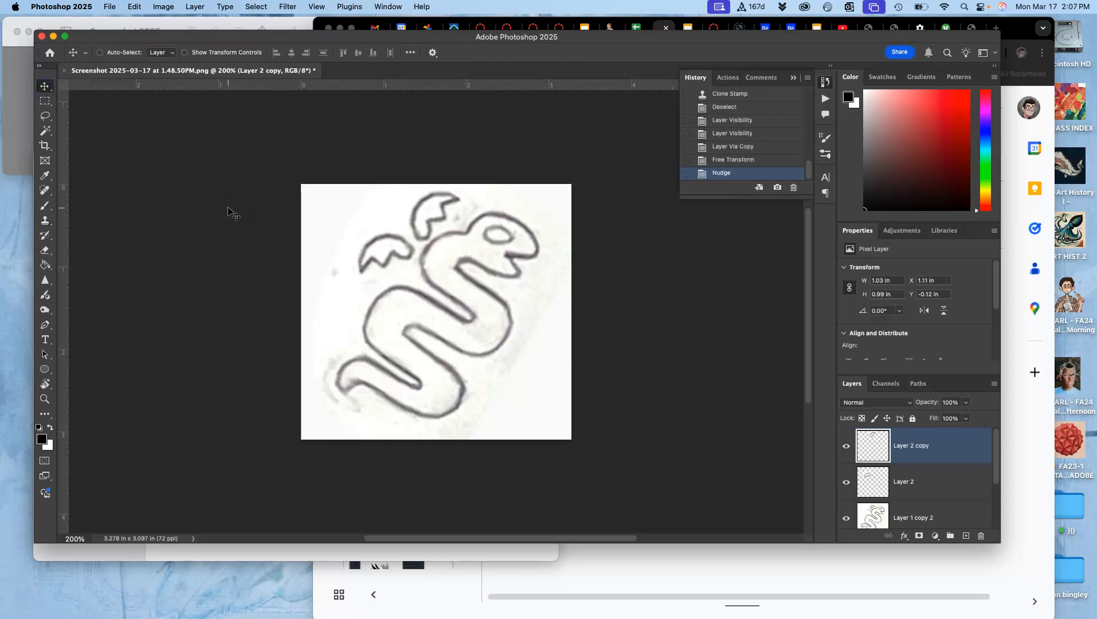
pyautogui.click(846, 449)
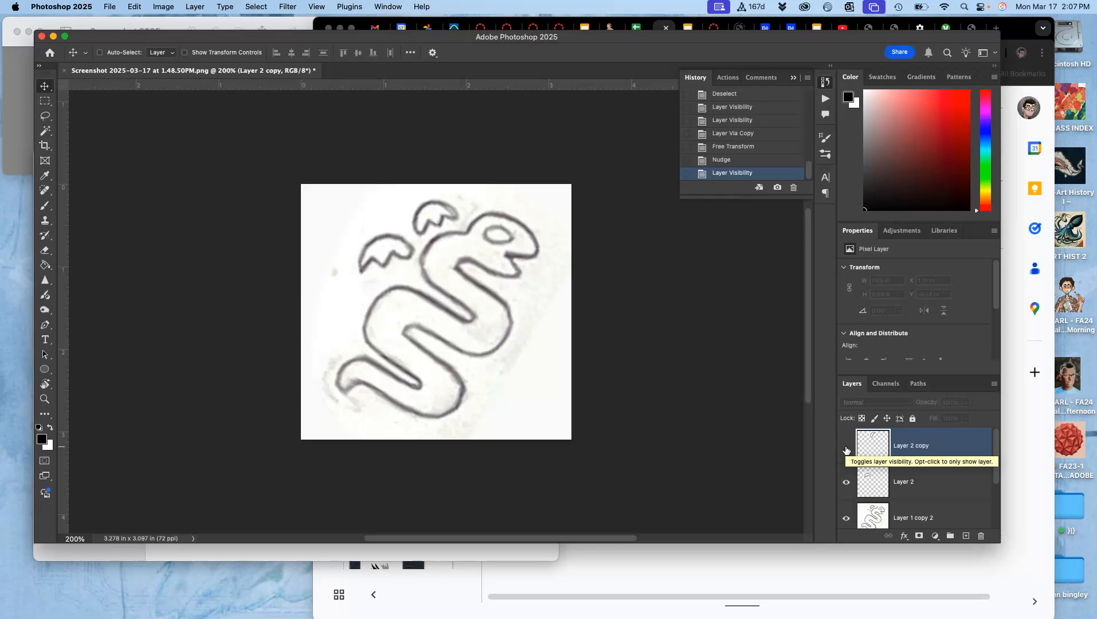
pyautogui.click(846, 449)
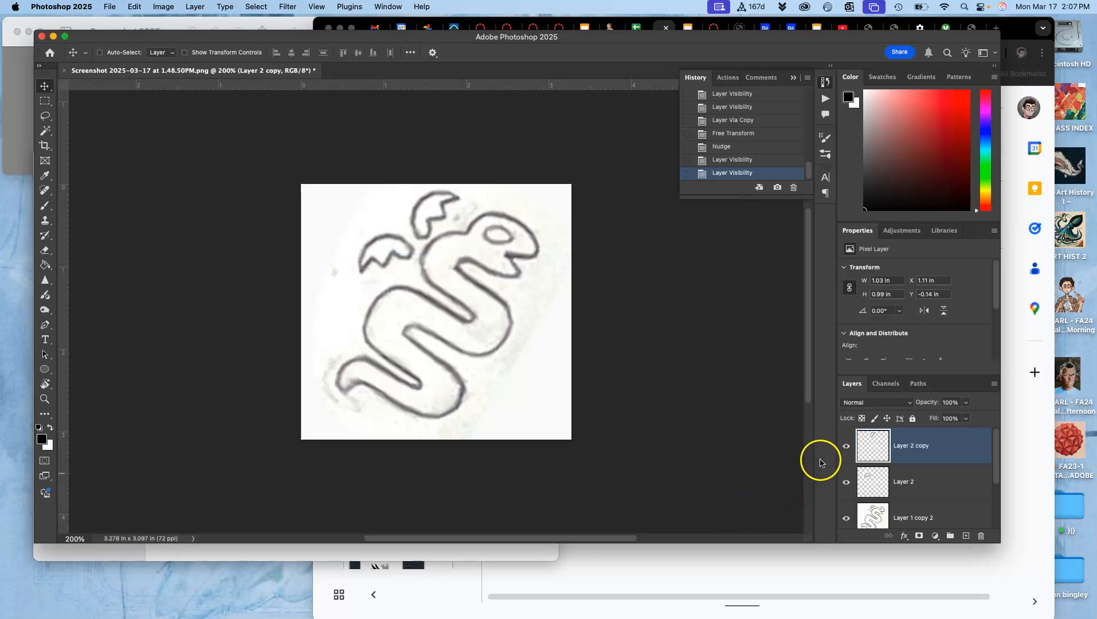
# Compare the successive sketch versions by hiding the wing layers and body copies one at a time until only Layer 1 shows.
pyautogui.click(846, 445)
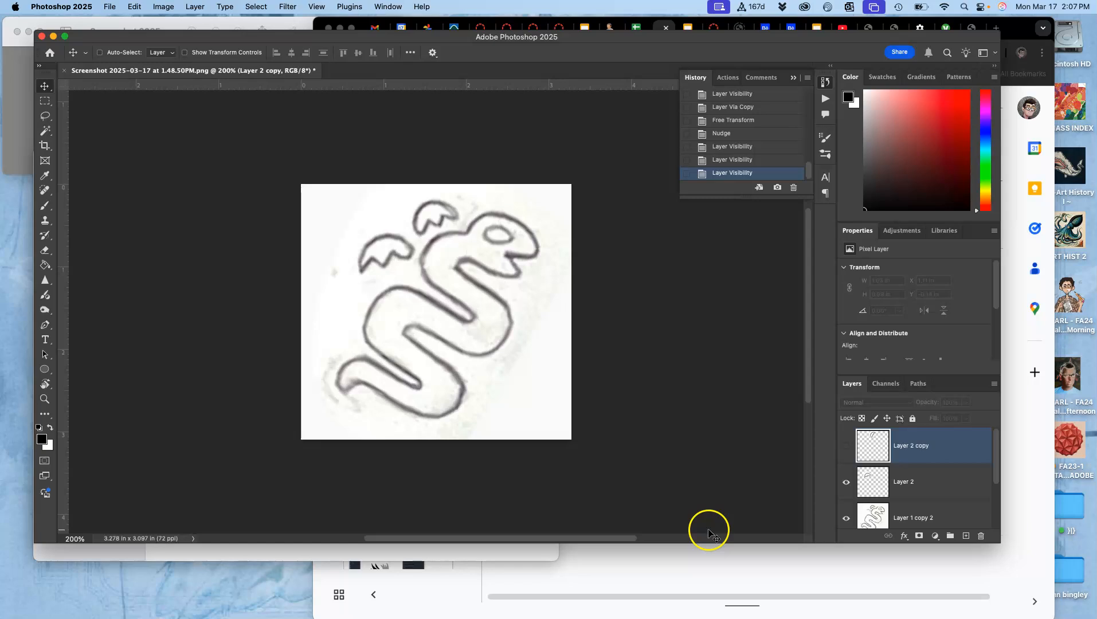
pyautogui.click(847, 446)
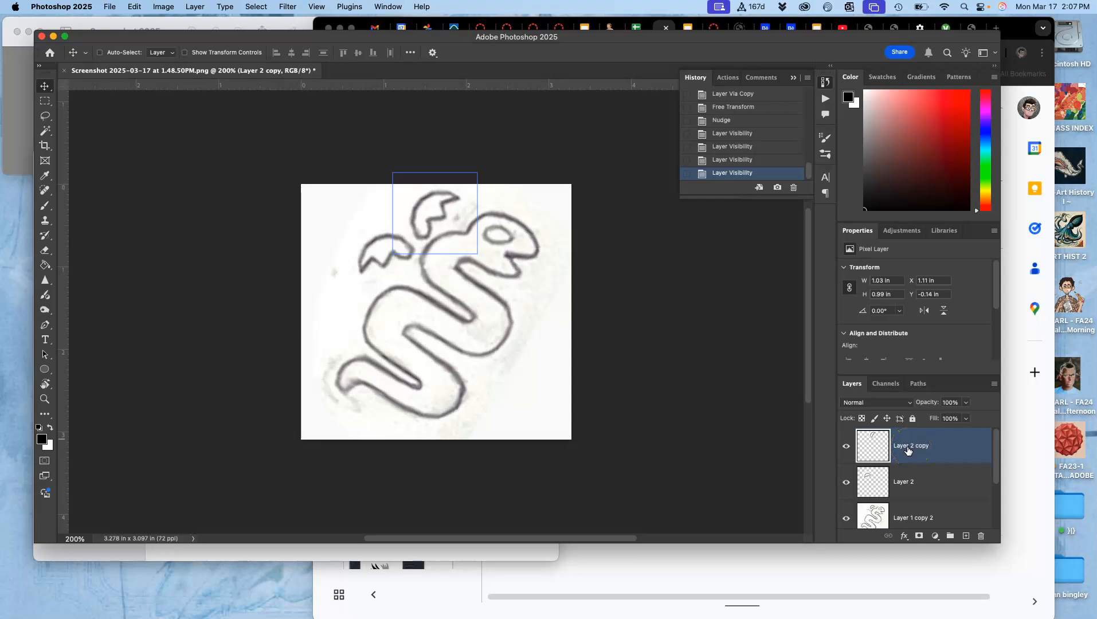
pyautogui.click(842, 451)
pyautogui.click(845, 486)
pyautogui.scroll(-3, 845, 488)
pyautogui.click(845, 467)
pyautogui.click(846, 487)
pyautogui.click(847, 488)
pyautogui.click(846, 461)
pyautogui.click(847, 501)
pyautogui.scroll(-2, 847, 507)
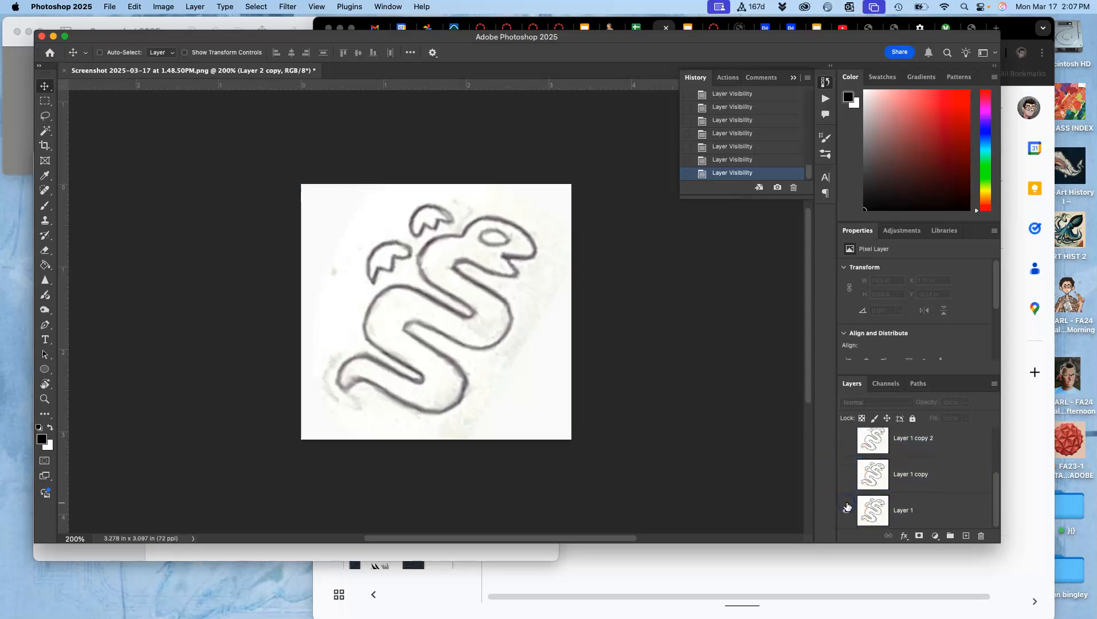
# Hide Layer 1 and show Layer 1 copy 2, Layer 2 and Layer 2 copy again.
pyautogui.click(847, 507)
pyautogui.scroll(2, 847, 510)
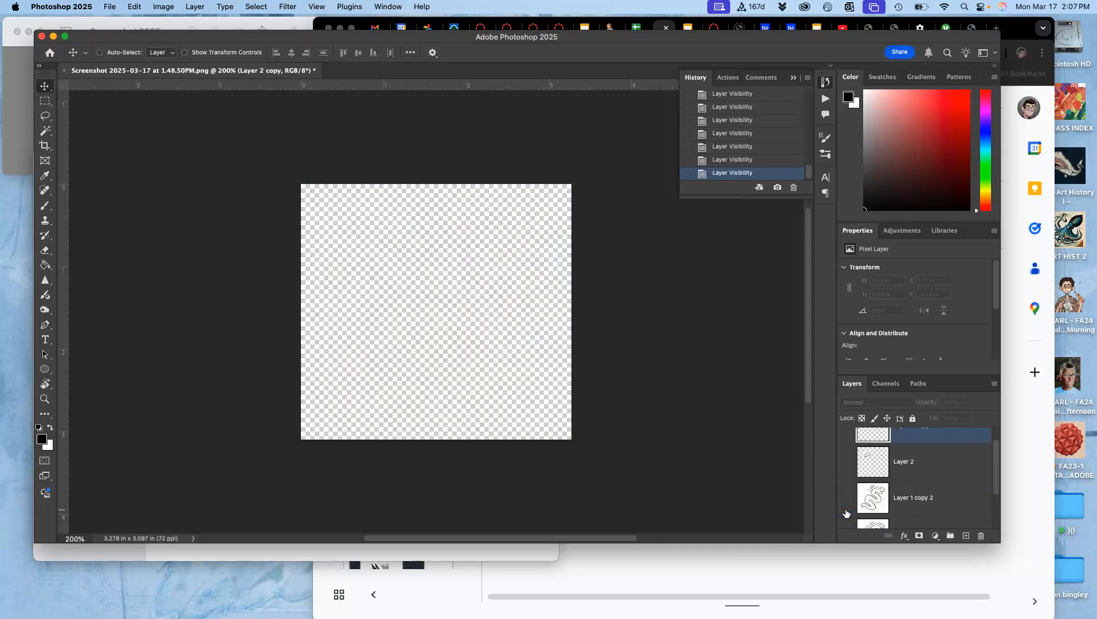
pyautogui.click(846, 501)
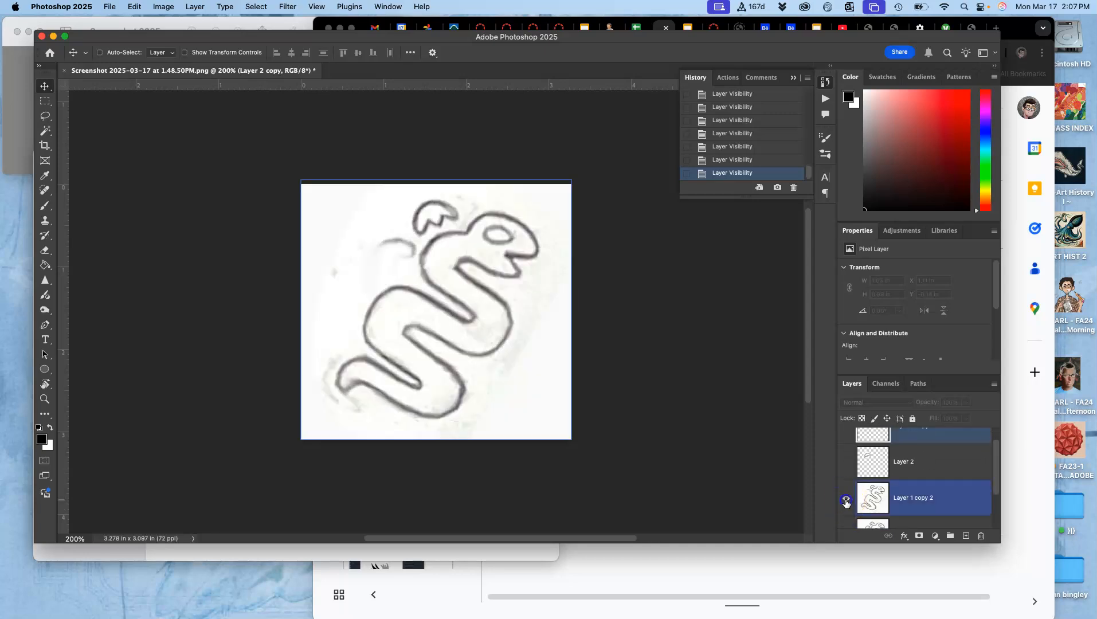
pyautogui.click(847, 461)
pyautogui.scroll(1, 848, 466)
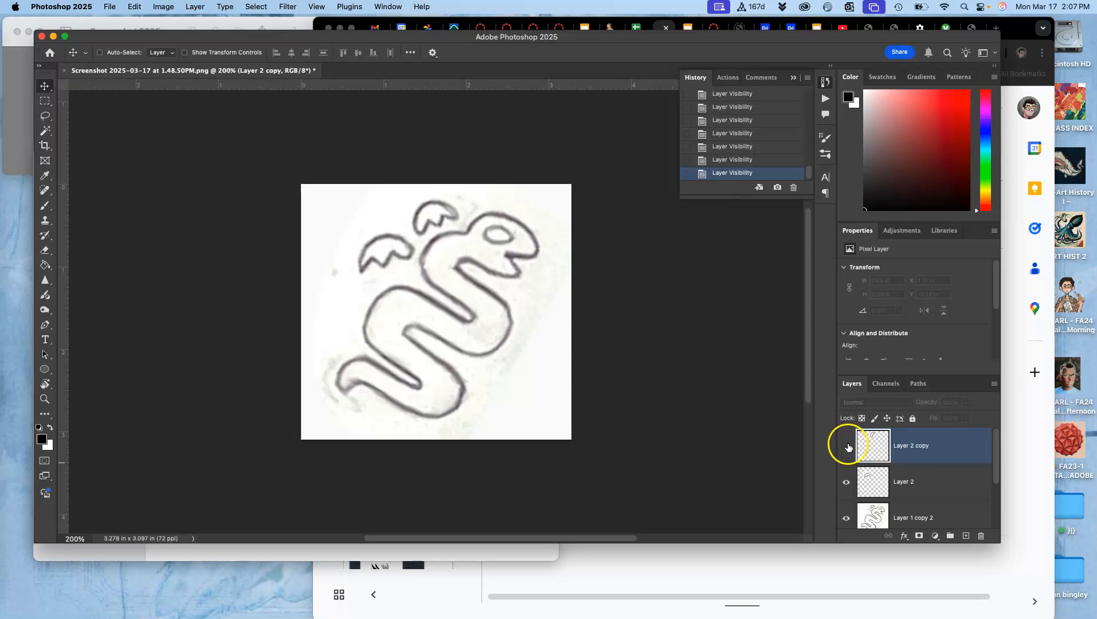
pyautogui.click(847, 447)
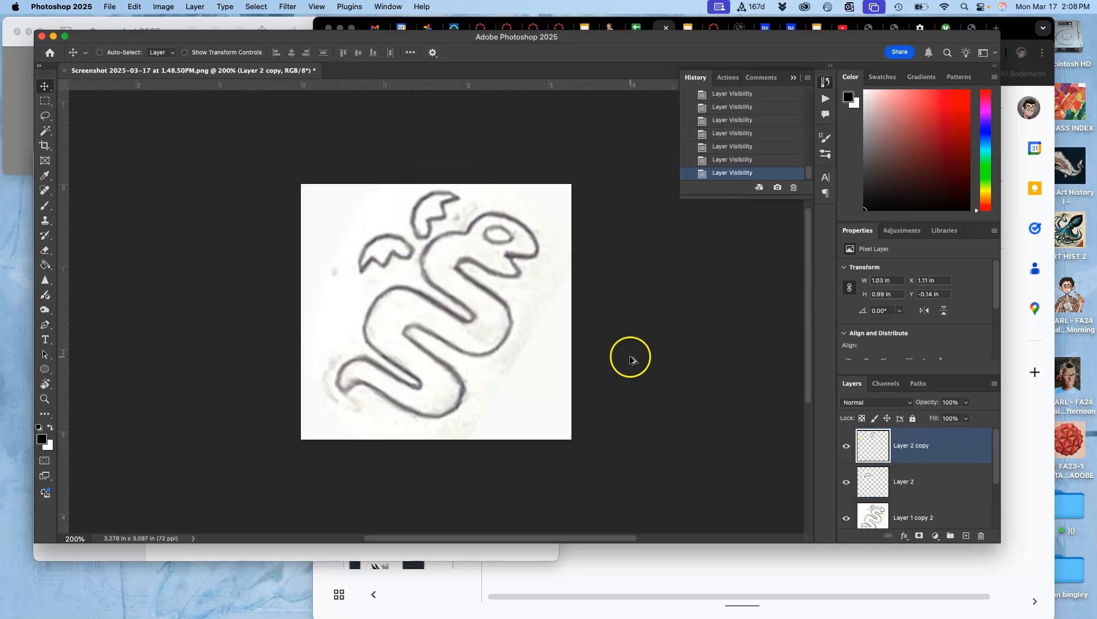
# Stamp the visible layers into a new layer, hide Layer 2 copy, Layer 2 and Layer 1 copy 2, and show Layer 1.
pyautogui.click(194, 7)
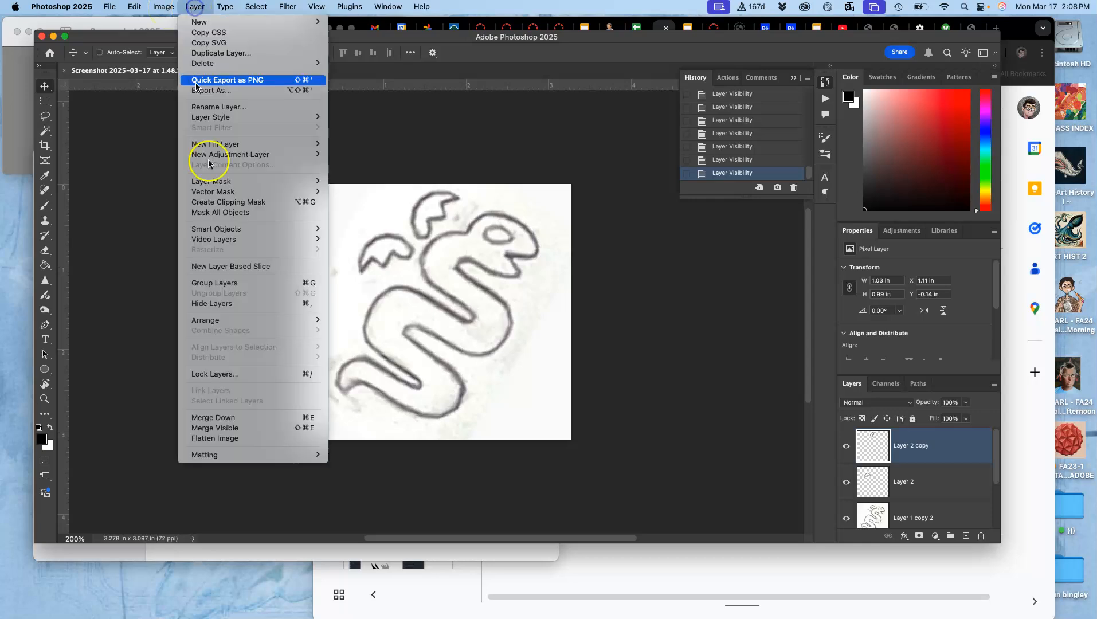
pyautogui.click(227, 428)
pyautogui.click(846, 482)
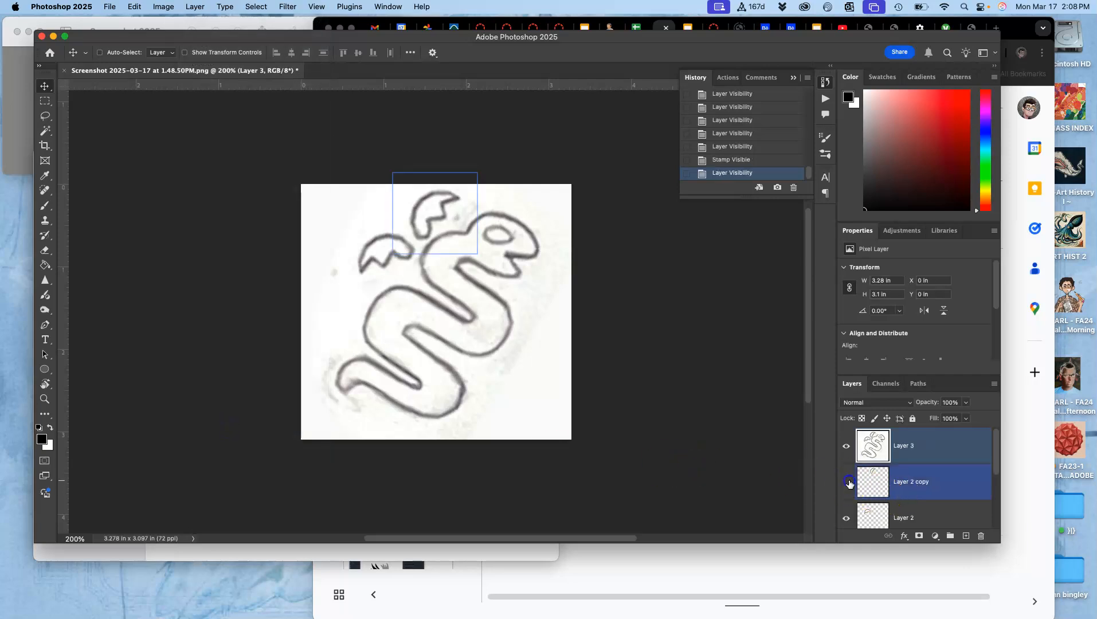
pyautogui.click(844, 516)
pyautogui.scroll(-3, 845, 504)
pyautogui.click(847, 490)
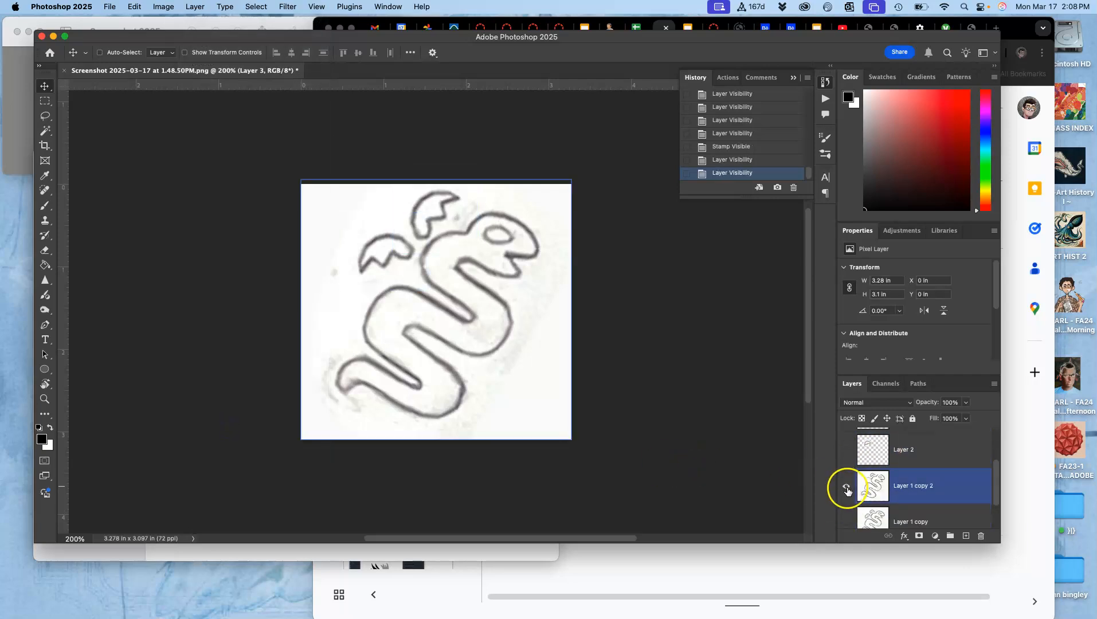
pyautogui.click(845, 510)
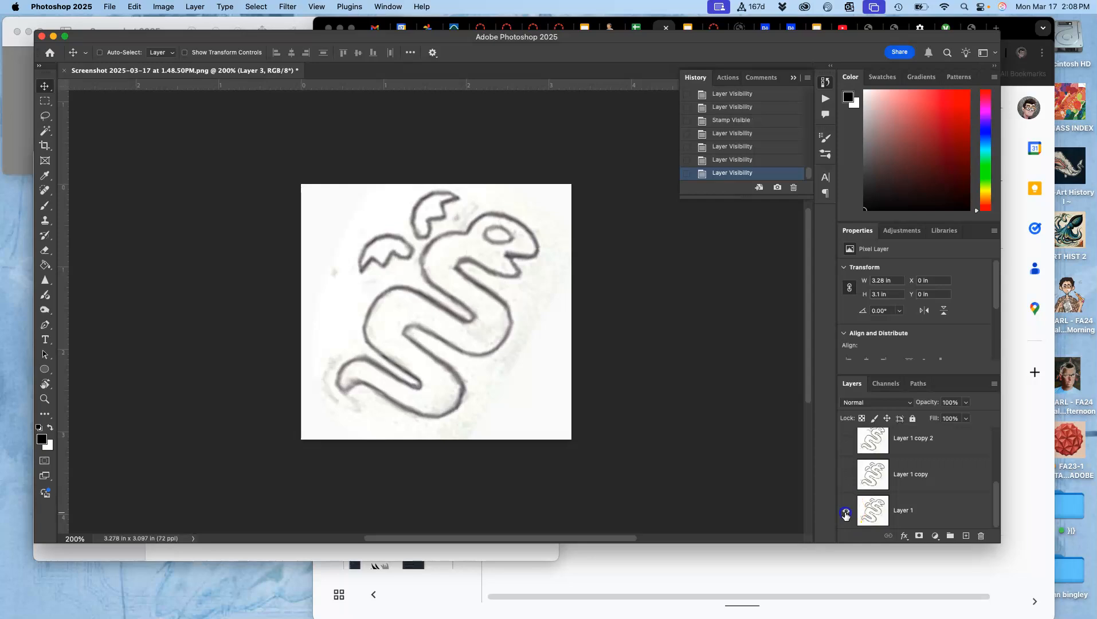
pyautogui.scroll(5, 846, 487)
# Compare the merged sketch on Layer 3 with the original on Layer 1, and duplicate Layer 3.
pyautogui.click(847, 447)
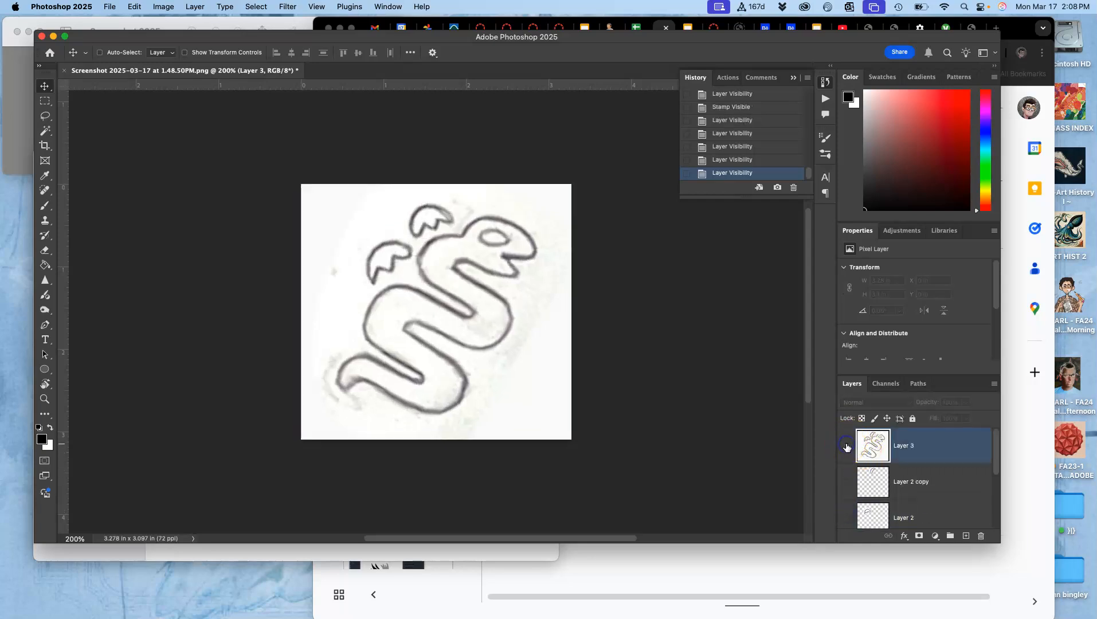
pyautogui.click(846, 447)
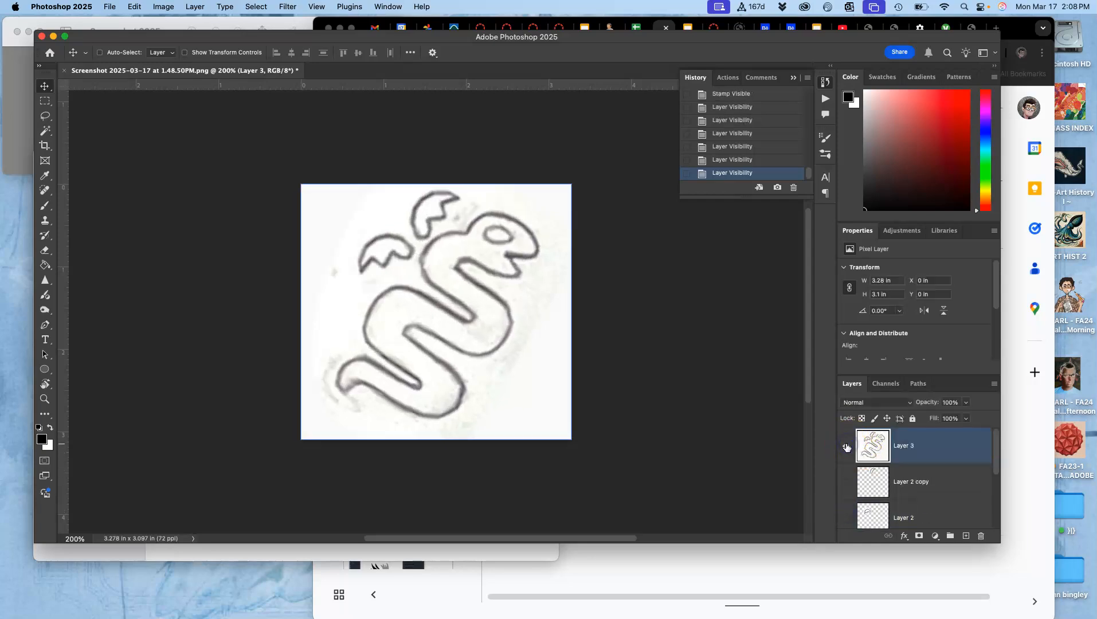
pyautogui.click(847, 447)
pyautogui.click(846, 447)
pyautogui.press('super+j')
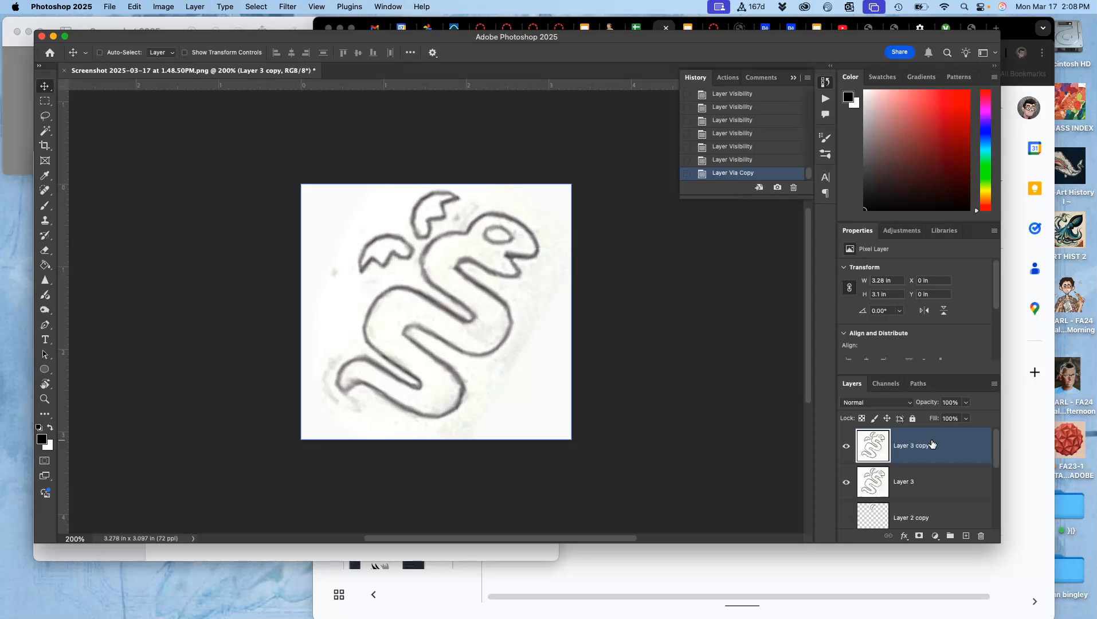
# Apply Levels to Layer 3 copy with black input 168 and white input 201 to turn the pencil lines solid black.
pyautogui.click(161, 8)
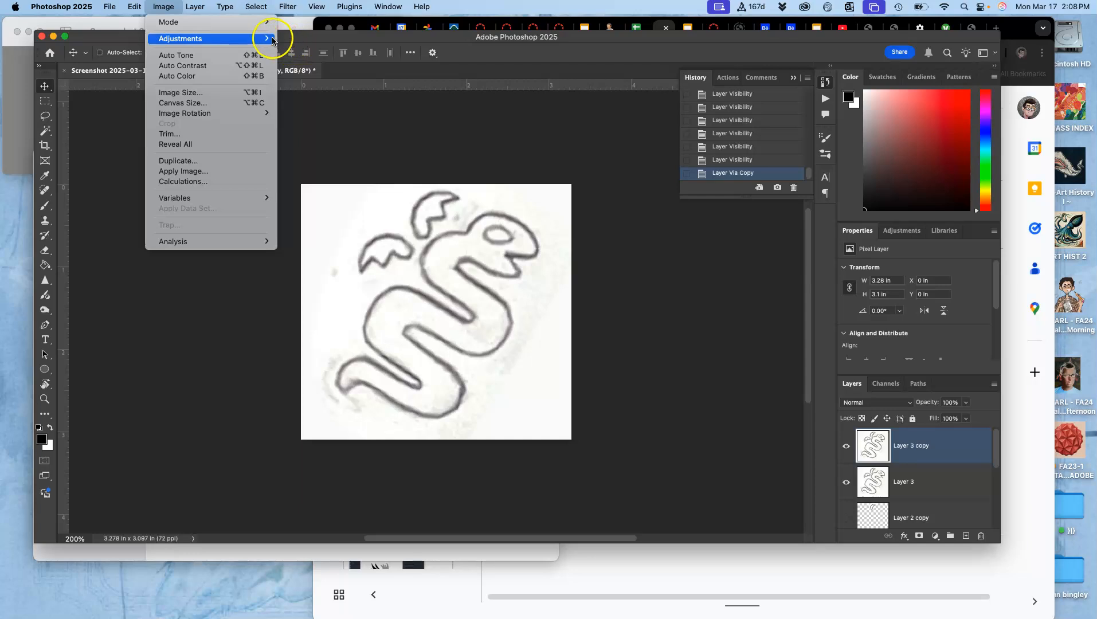
pyautogui.moveTo(269, 39)
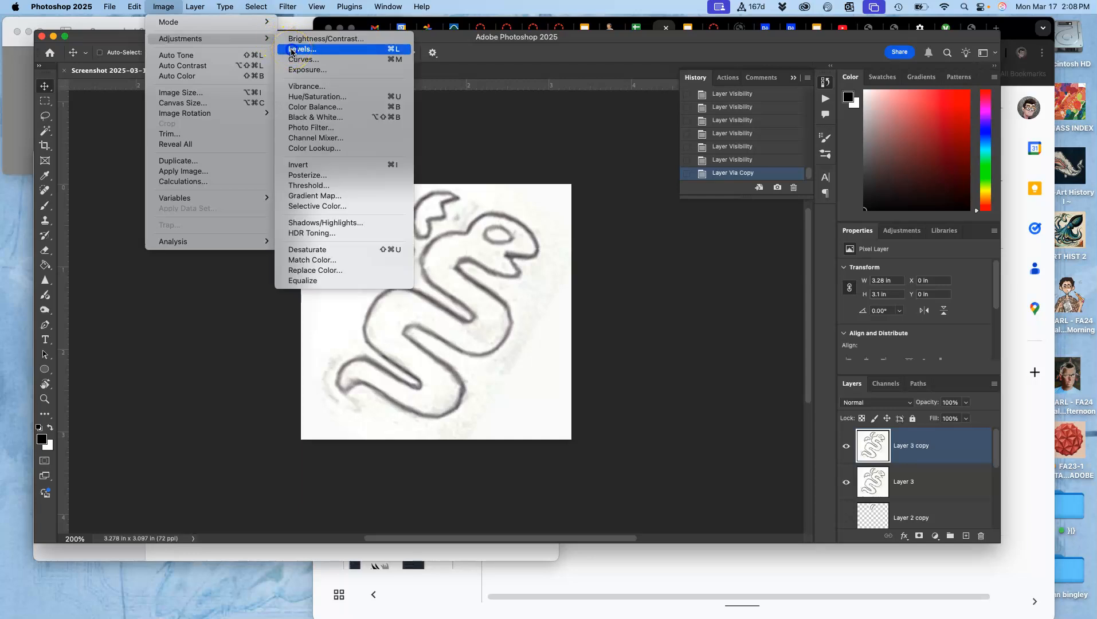
pyautogui.click(291, 50)
pyautogui.moveTo(832, 236); pyautogui.dragTo(809, 239)
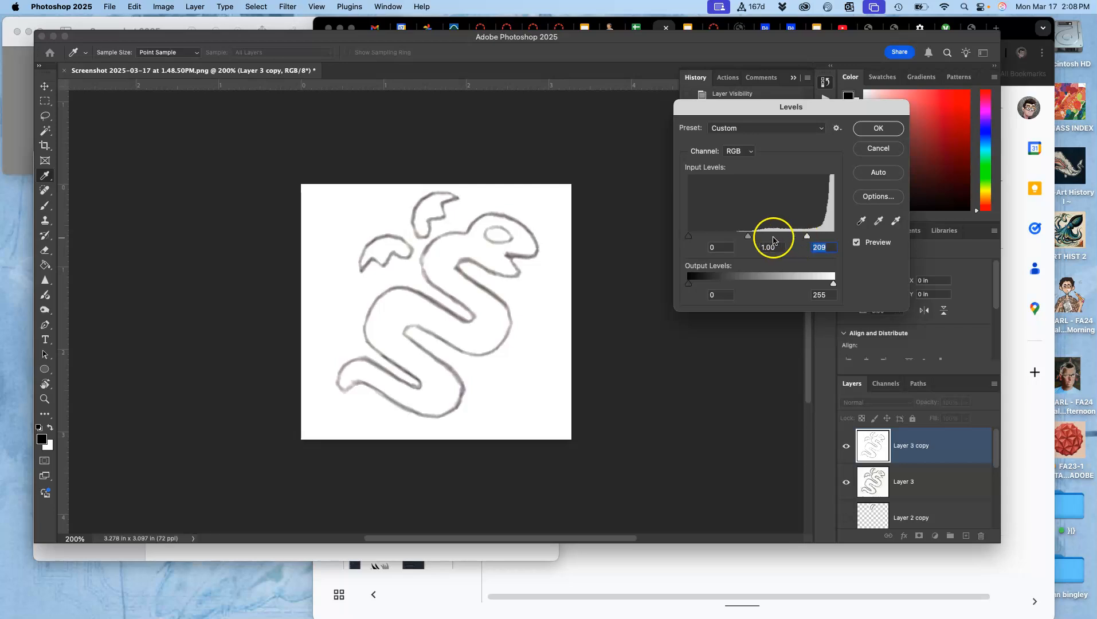
pyautogui.moveTo(688, 237); pyautogui.dragTo(766, 242)
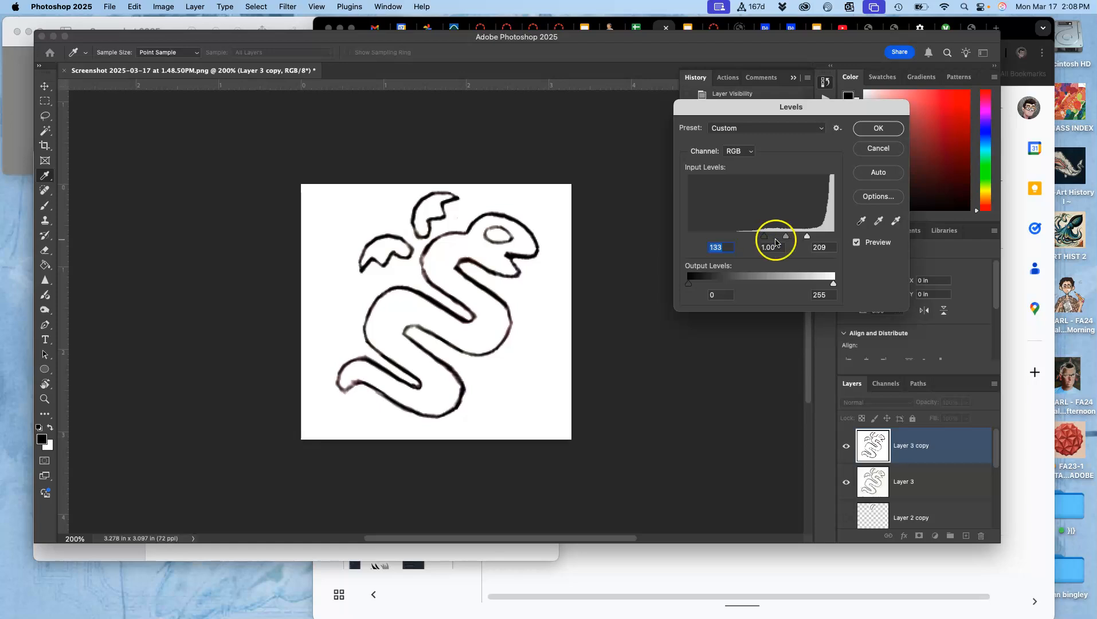
pyautogui.moveTo(807, 237)
pyautogui.mouseDown()
pyautogui.moveTo(764, 240)
pyautogui.moveTo(790, 240)
pyautogui.mouseUp()
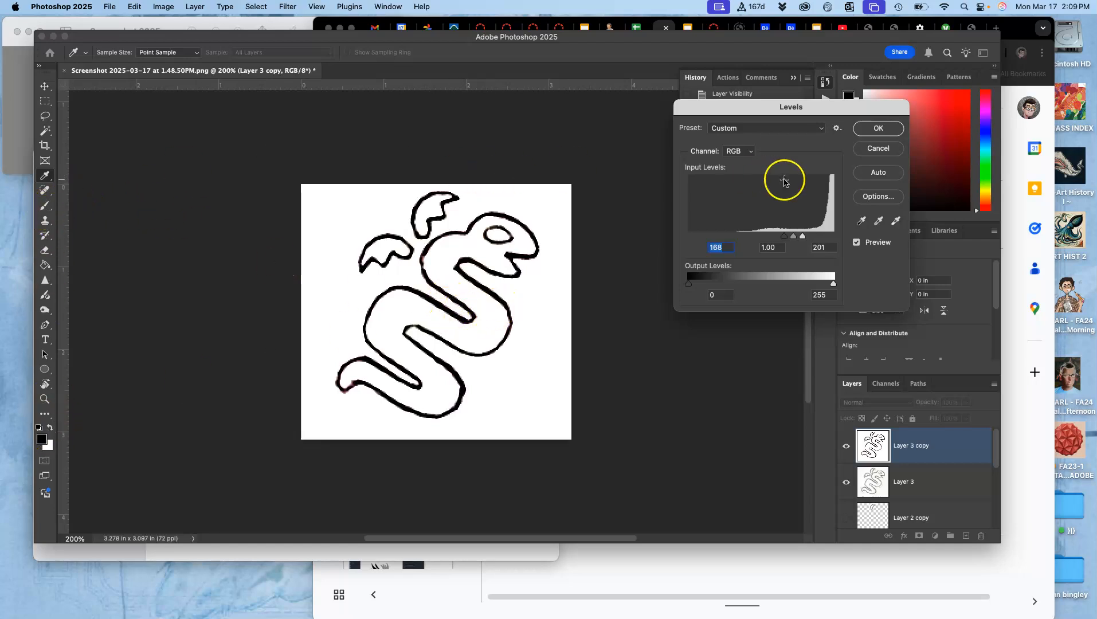
pyautogui.click(870, 129)
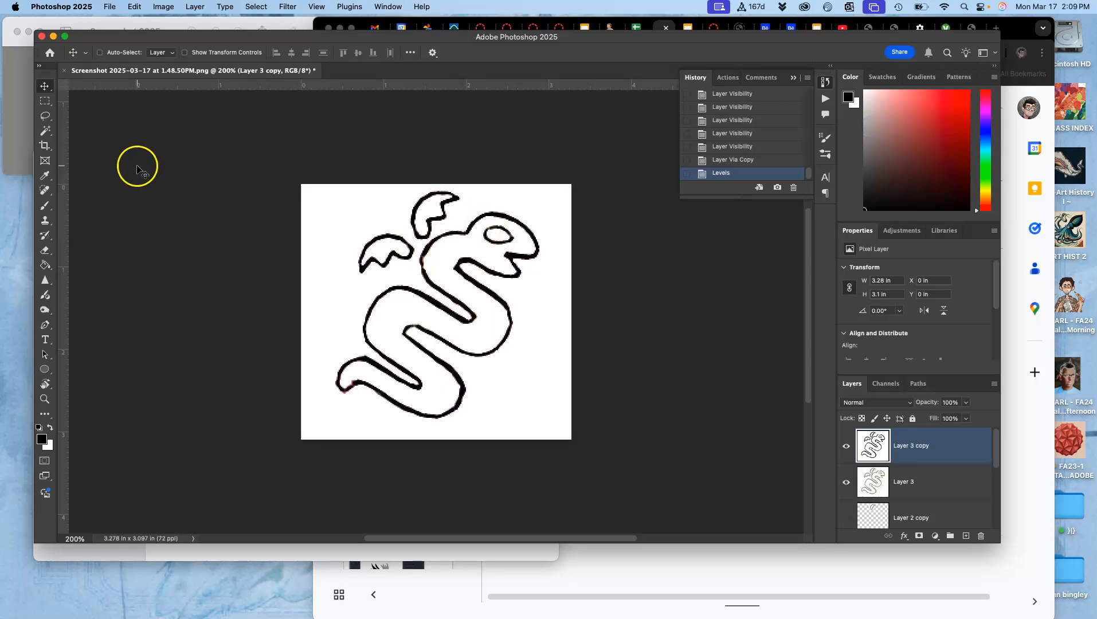
# Reinforce the faint outline at the back of the snake's neck with the black brush, and fill the body and both wings black.
pyautogui.click(43, 207)
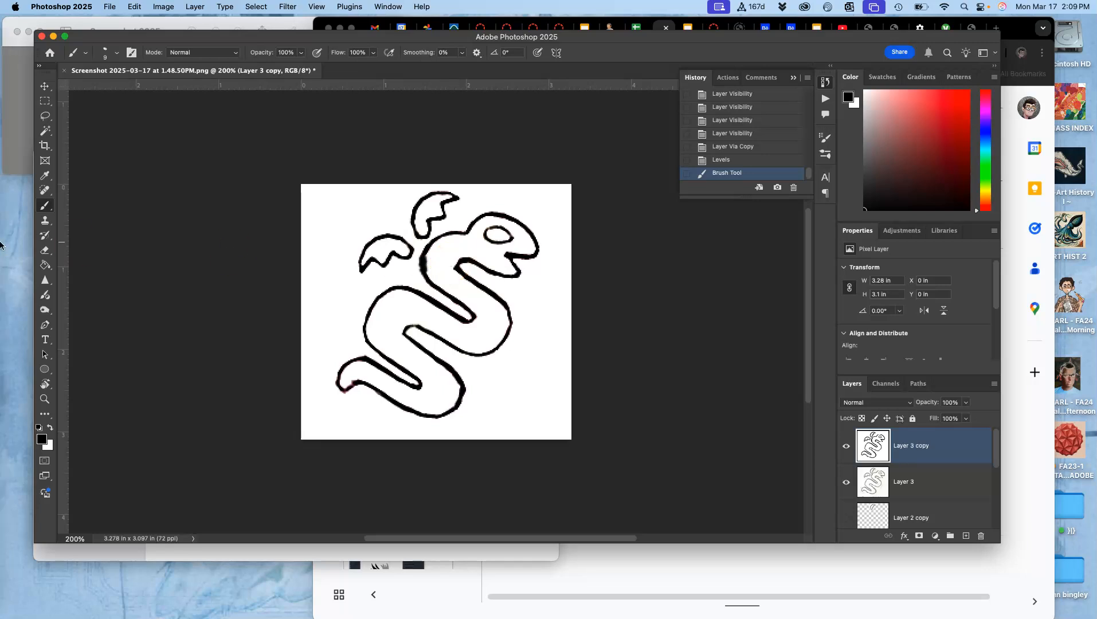
pyautogui.click(45, 266)
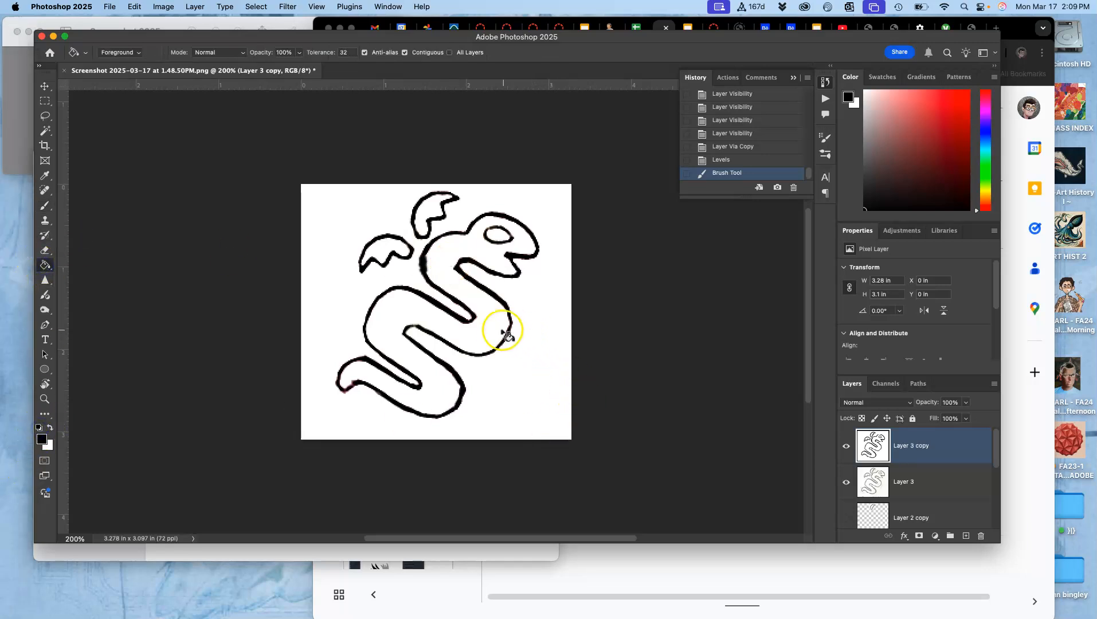
pyautogui.click(490, 332)
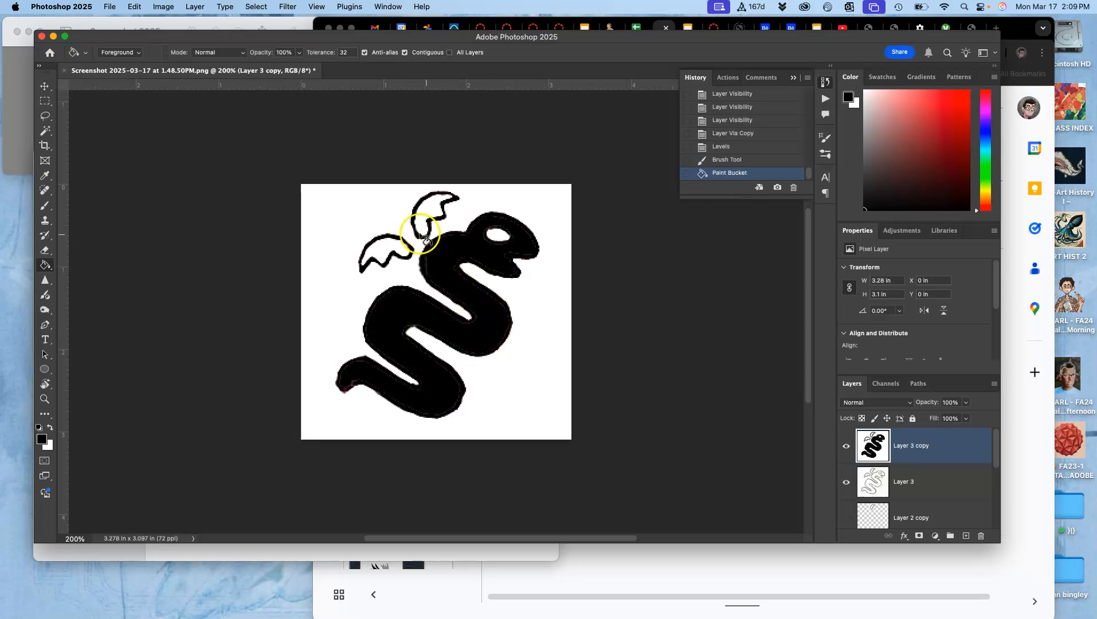
pyautogui.click(384, 251)
pyautogui.click(426, 215)
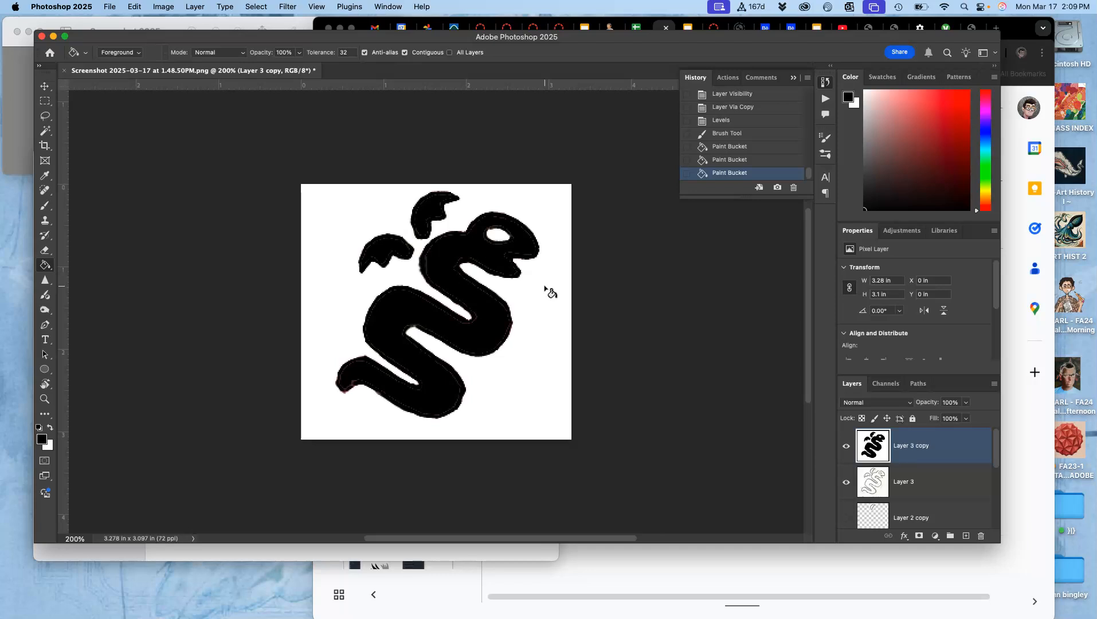
# Compare the black silhouette on Layer 3 copy with the pencil sketch beneath it.
pyautogui.press('super+minus')
pyautogui.press('super+equal')
pyautogui.click(847, 448)
pyautogui.click(847, 448)
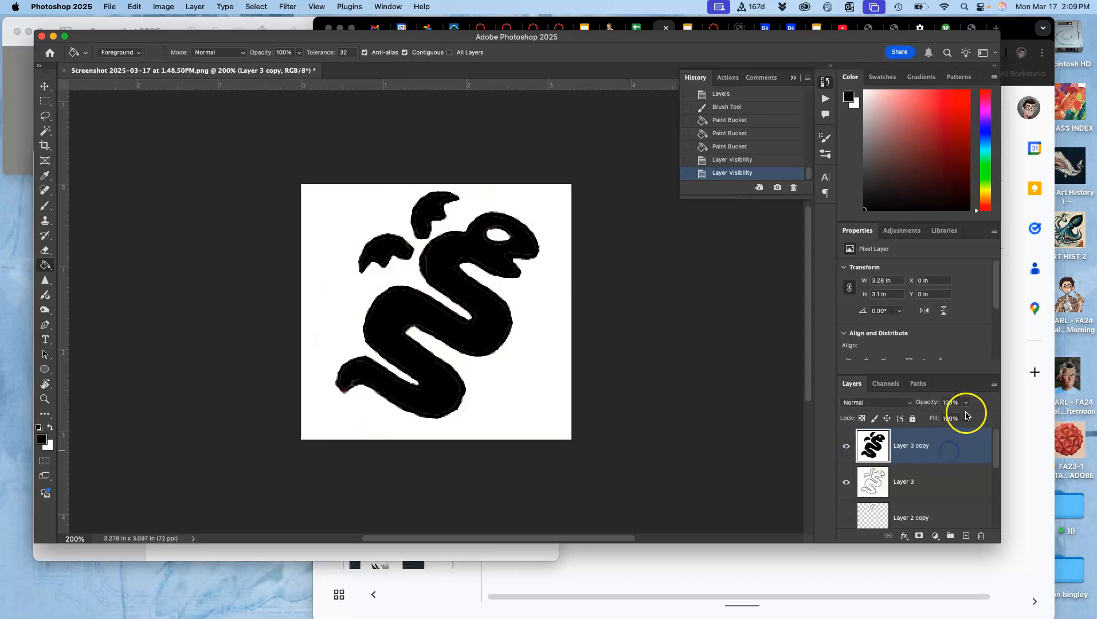
# Lower the opacity of Layer 3 copy to 65% and compare the snake's mouth with the sketch beneath.
pyautogui.click(964, 403)
pyautogui.click(948, 417)
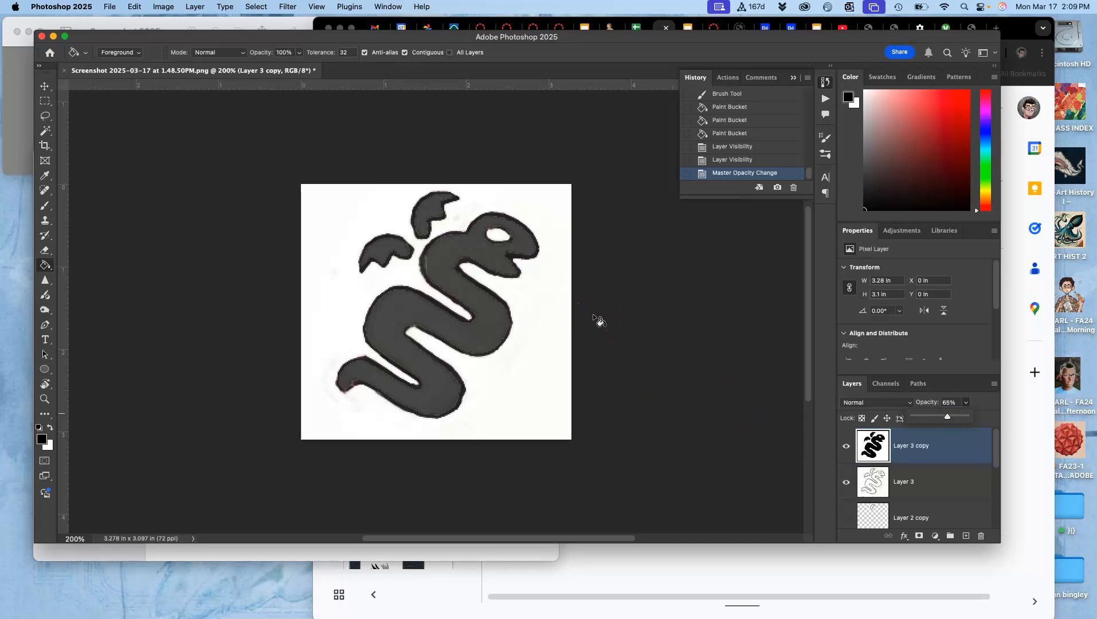
pyautogui.press('super+equal')
pyautogui.click(595, 191)
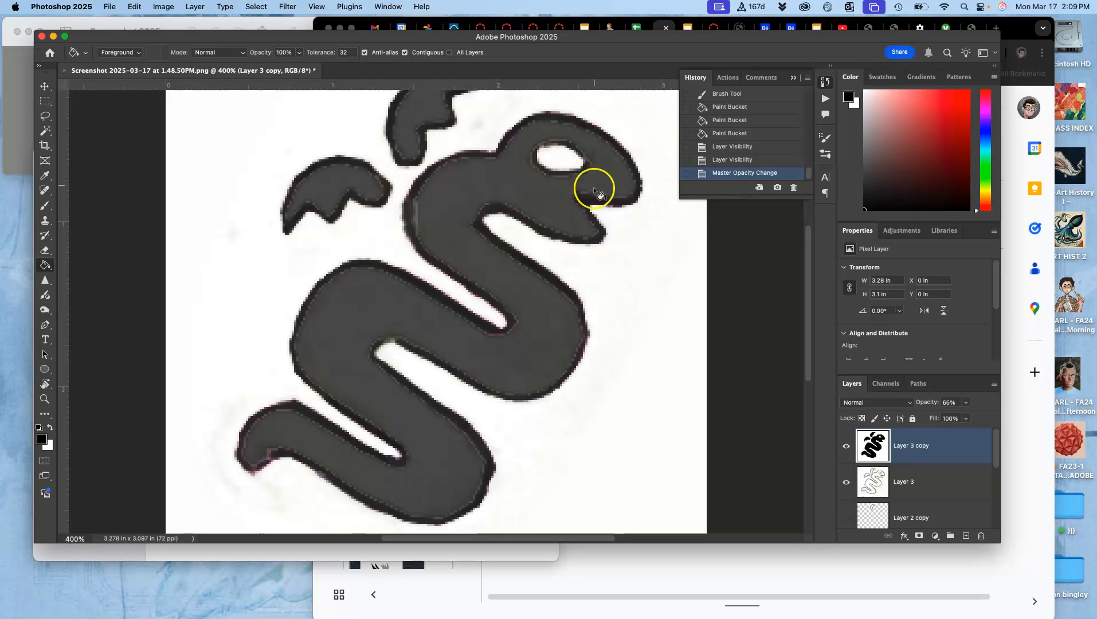
pyautogui.click(845, 446)
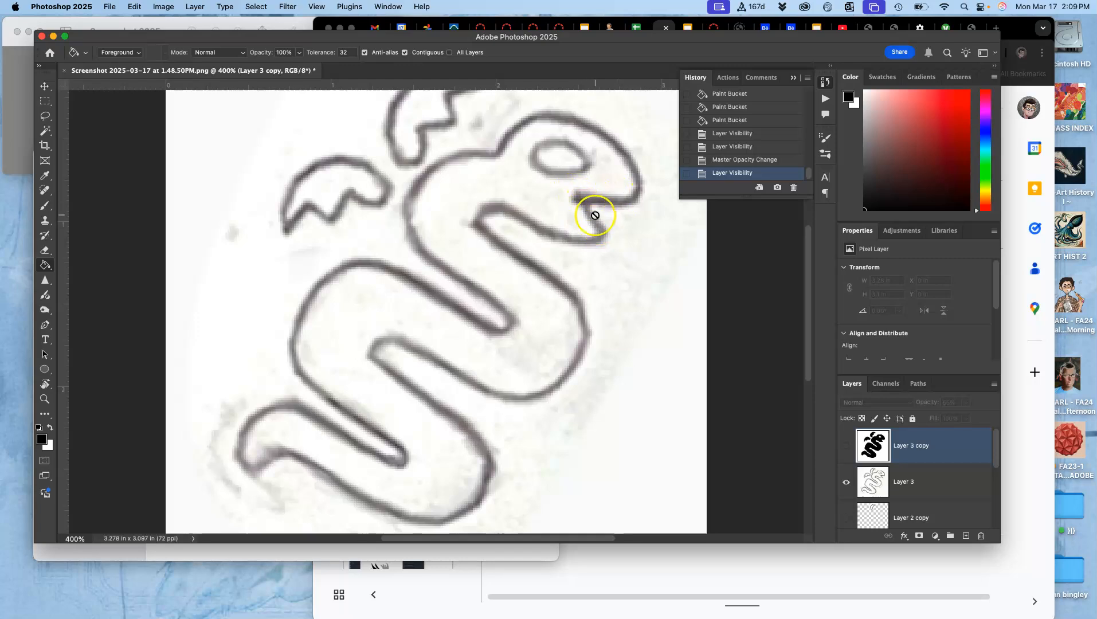
pyautogui.click(845, 448)
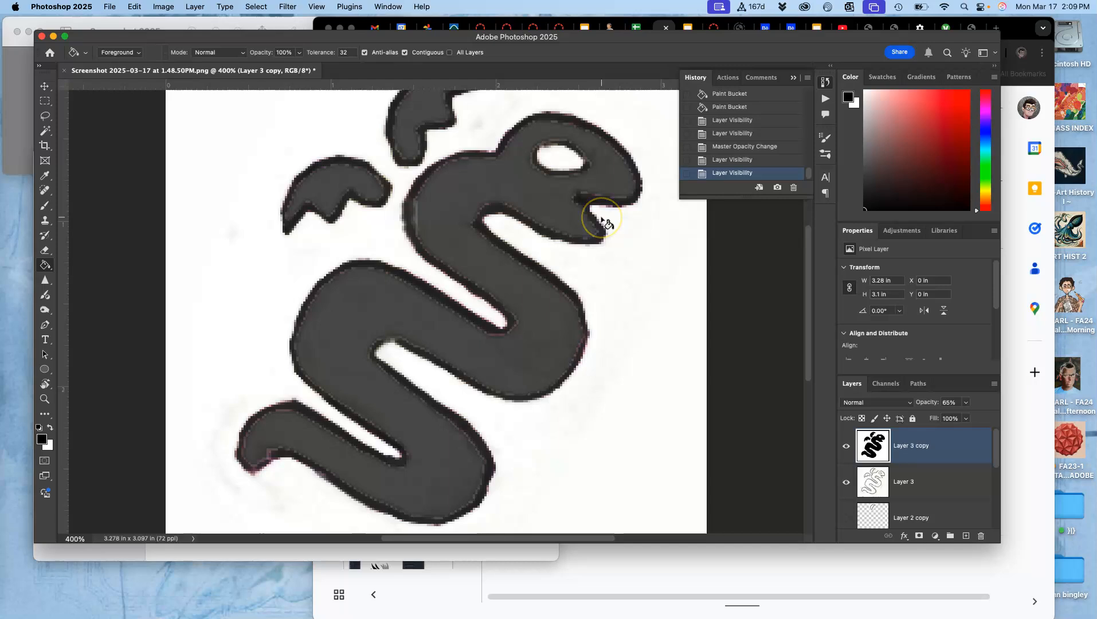
# Outline the snake's mouth opening with the Polygonal Lasso, about 0.43 by 0.21 in, and clear that area on Layer 3 copy.
pyautogui.click(45, 115)
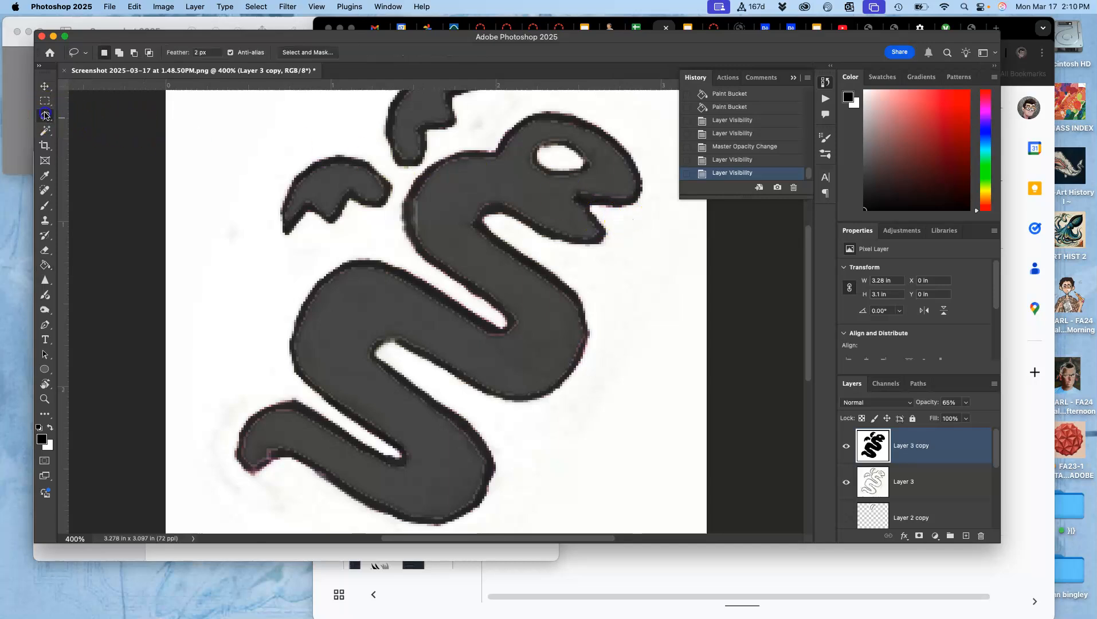
pyautogui.moveTo(46, 115)
pyautogui.mouseDown()
pyautogui.moveTo(87, 125)
pyautogui.moveTo(87, 136)
pyautogui.mouseUp()
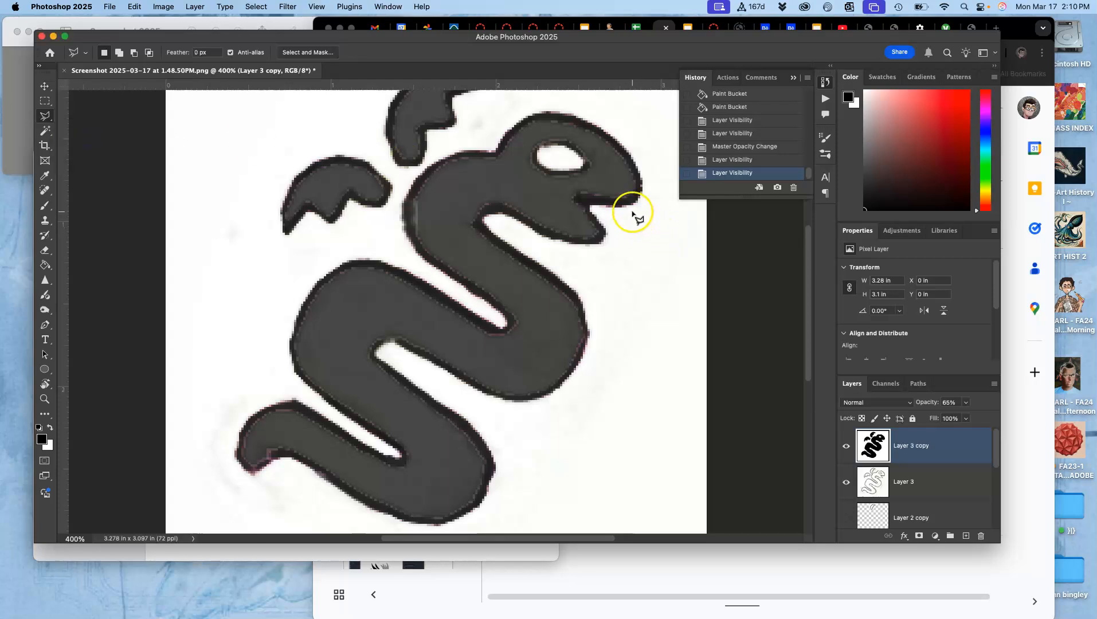
pyautogui.click(633, 204)
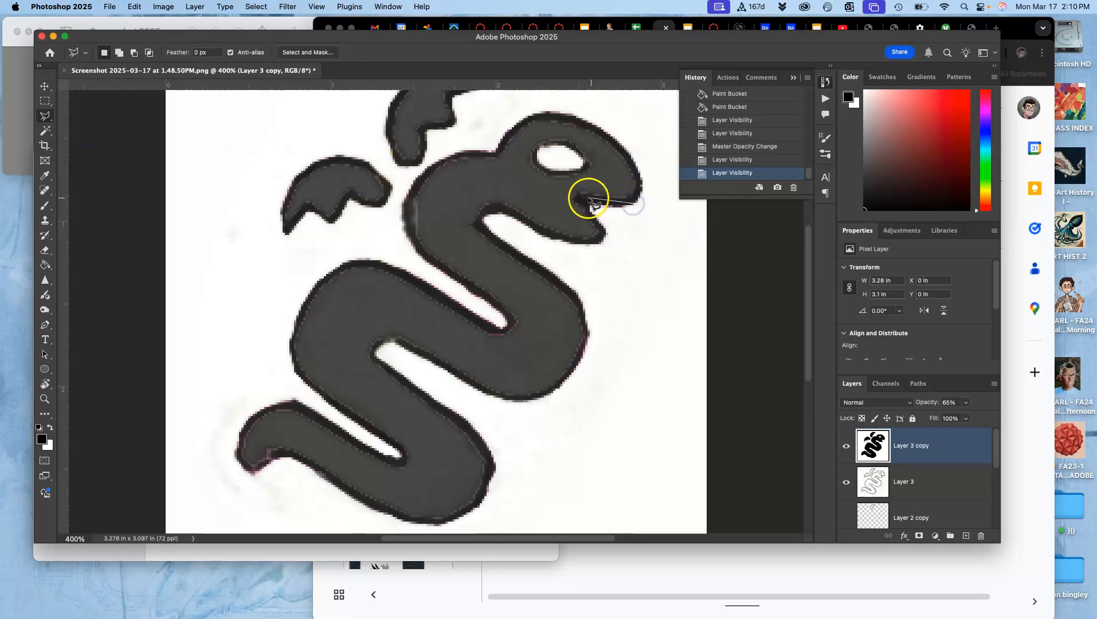
pyautogui.click(581, 201)
pyautogui.click(606, 233)
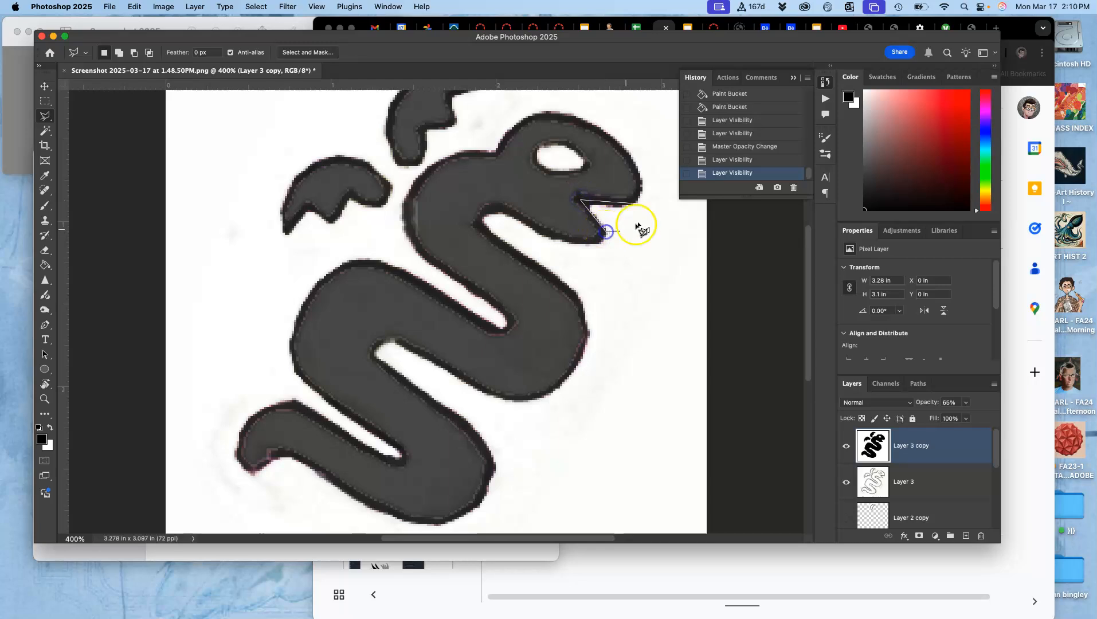
pyautogui.click(635, 203)
pyautogui.press('Delete')
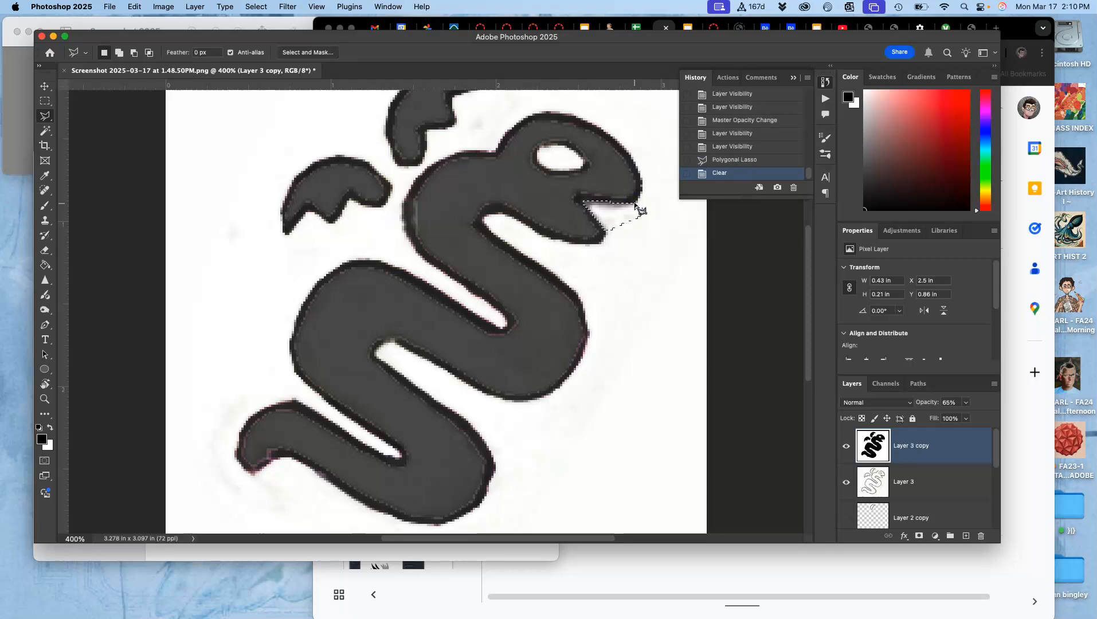
pyautogui.press('Delete')
pyautogui.press('Delete')
pyautogui.press('Delete')
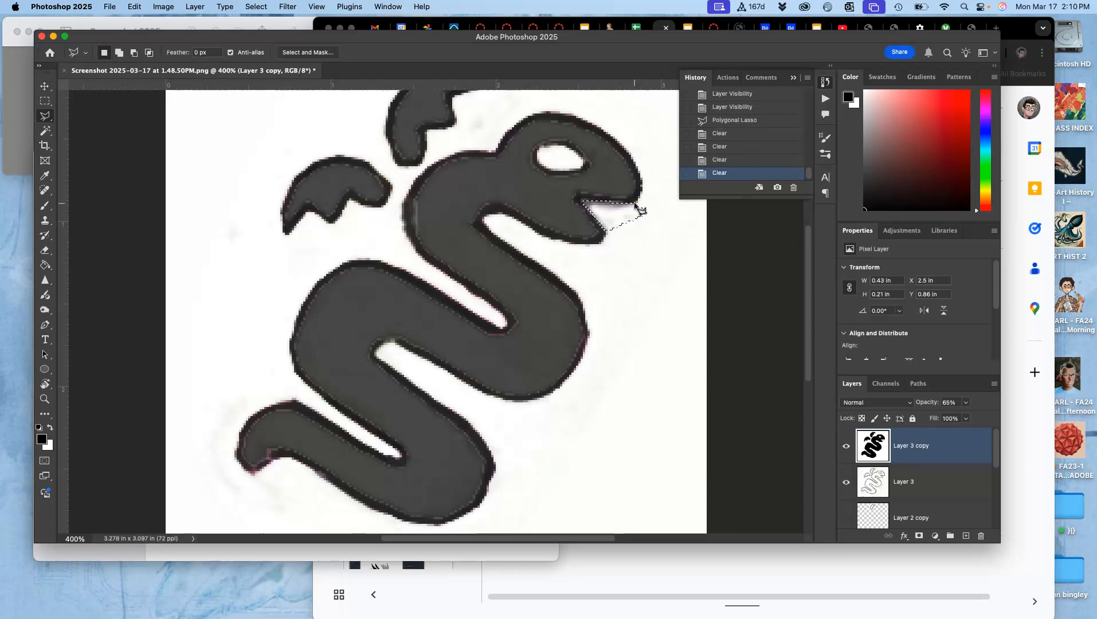
# Deselect the mouth area, hide Layer 3 and Layer 1, and set Layer 3 copy's opacity to 100%.
pyautogui.press('super+d')
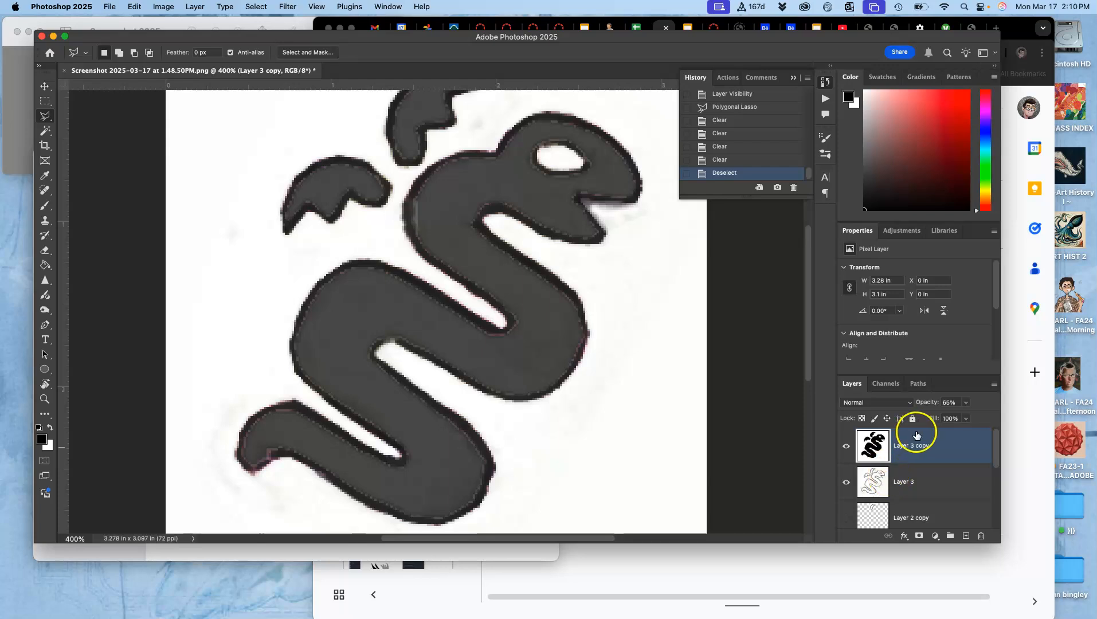
pyautogui.click(846, 487)
pyautogui.click(967, 402)
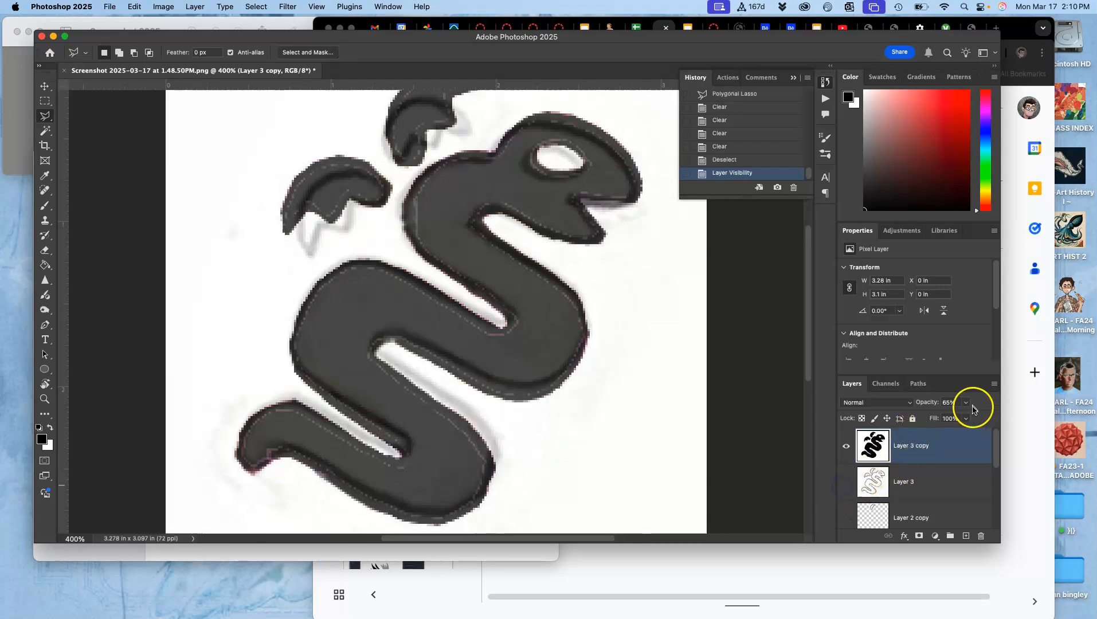
pyautogui.moveTo(965, 419); pyautogui.dragTo(1009, 419)
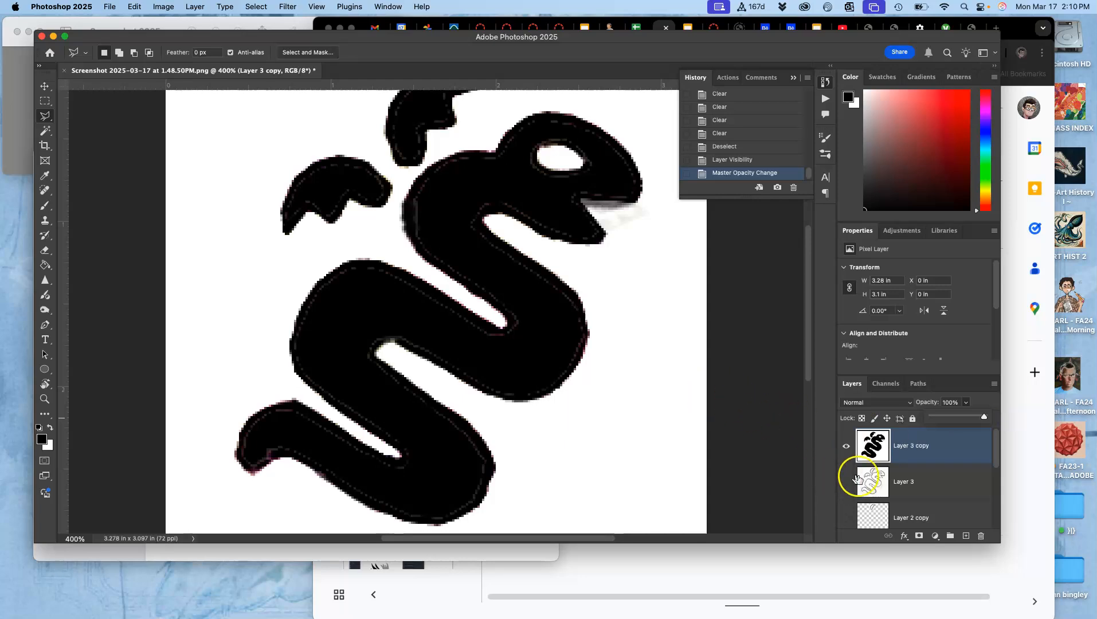
pyautogui.scroll(-3, 866, 479)
pyautogui.click(842, 511)
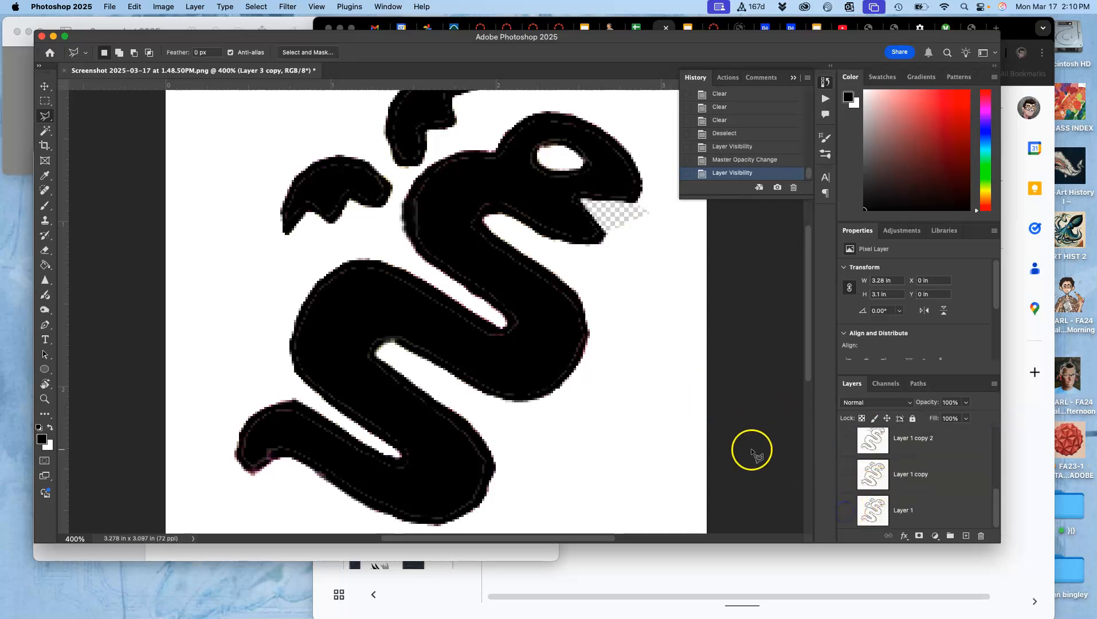
# Try to clear an area above the snake's tail using a Lasso selection feathered by 2 px, about 0.6 by 0.36 in.
pyautogui.press('super+minus')
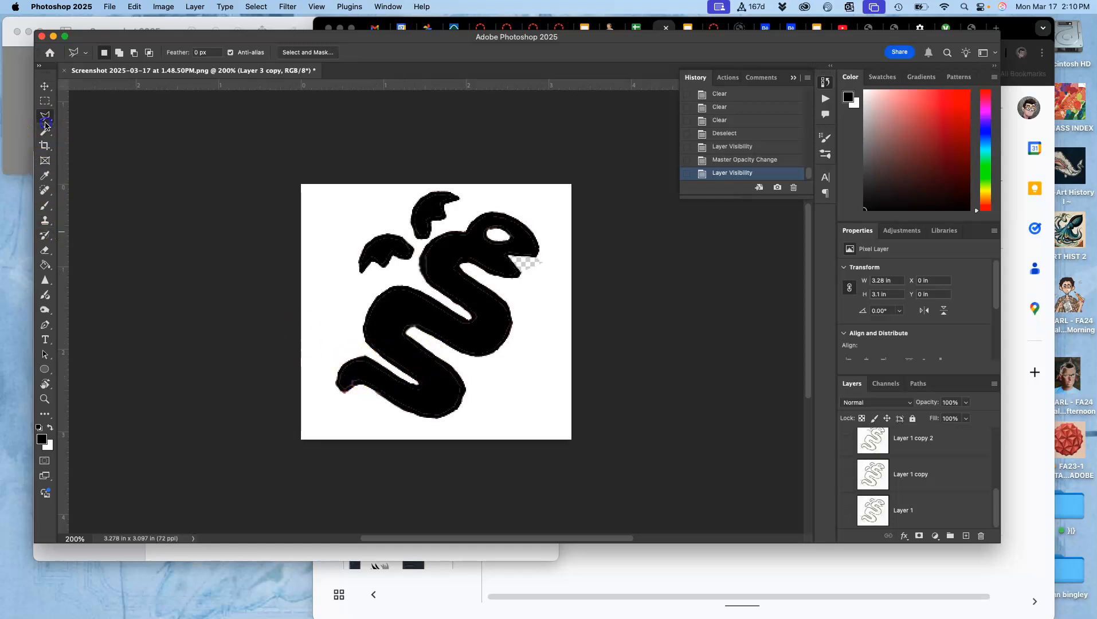
pyautogui.rightClick(45, 122)
pyautogui.click(81, 127)
pyautogui.moveTo(371, 353); pyautogui.dragTo(373, 355)
pyautogui.press('Delete')
pyautogui.click(503, 375)
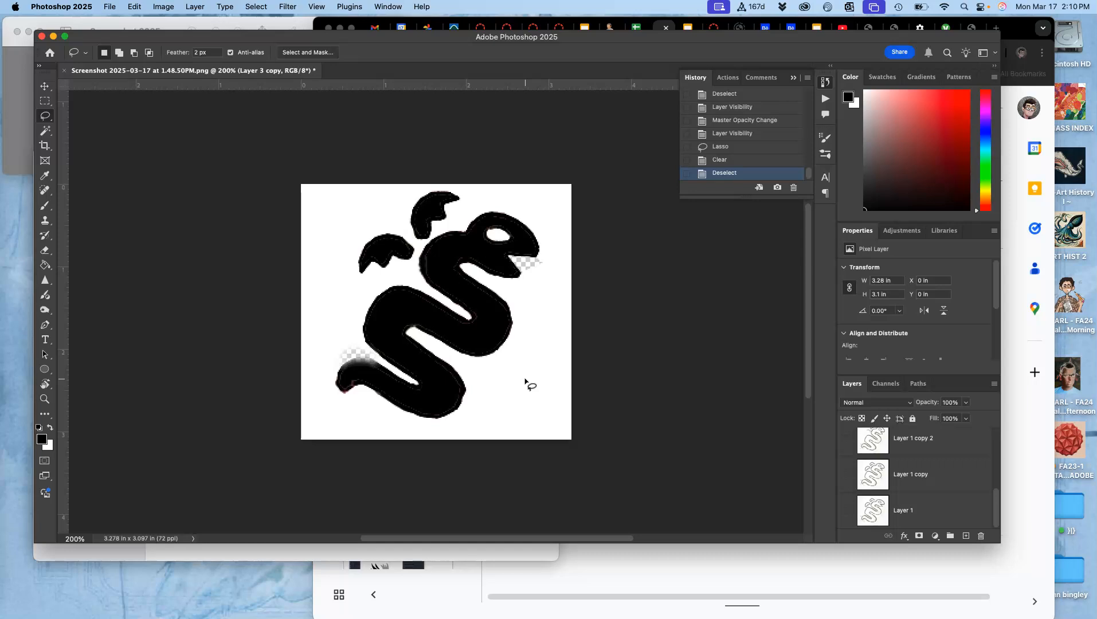
pyautogui.press('super+z')
pyautogui.press('super+z')
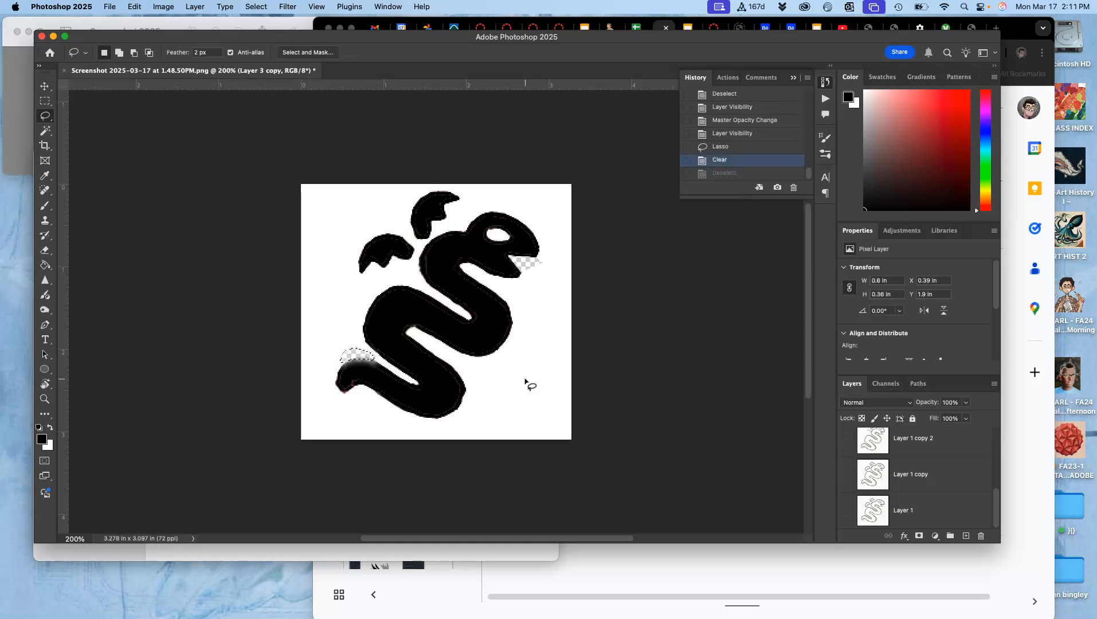
# Set the Lasso feather to 0 px, outline the patch above the tail, about 0.43 by 0.21 in, clear it and deselect.
pyautogui.click(199, 53)
pyautogui.write('0')
pyautogui.click(311, 232)
pyautogui.moveTo(411, 363); pyautogui.dragTo(379, 365)
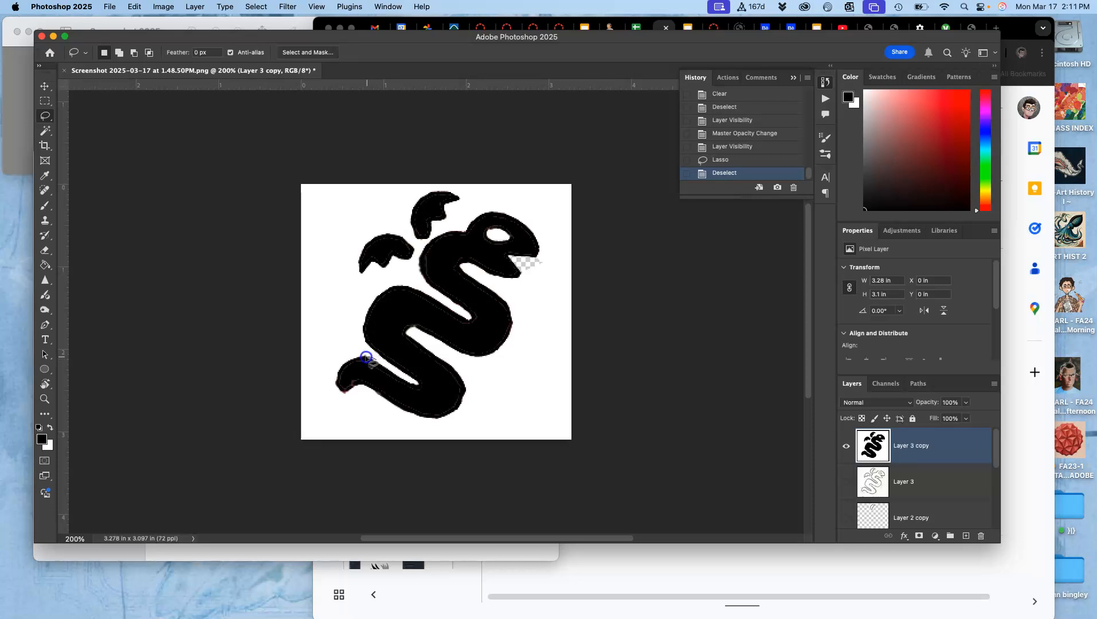
pyautogui.moveTo(367, 354); pyautogui.dragTo(374, 355)
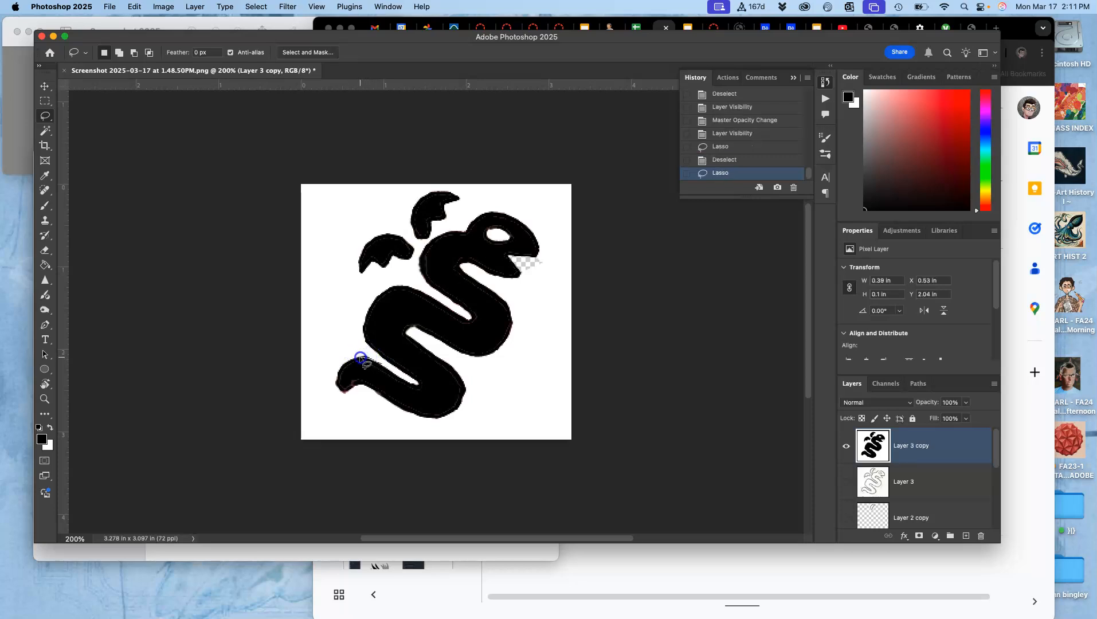
pyautogui.moveTo(367, 351); pyautogui.dragTo(364, 352)
pyautogui.press('Delete')
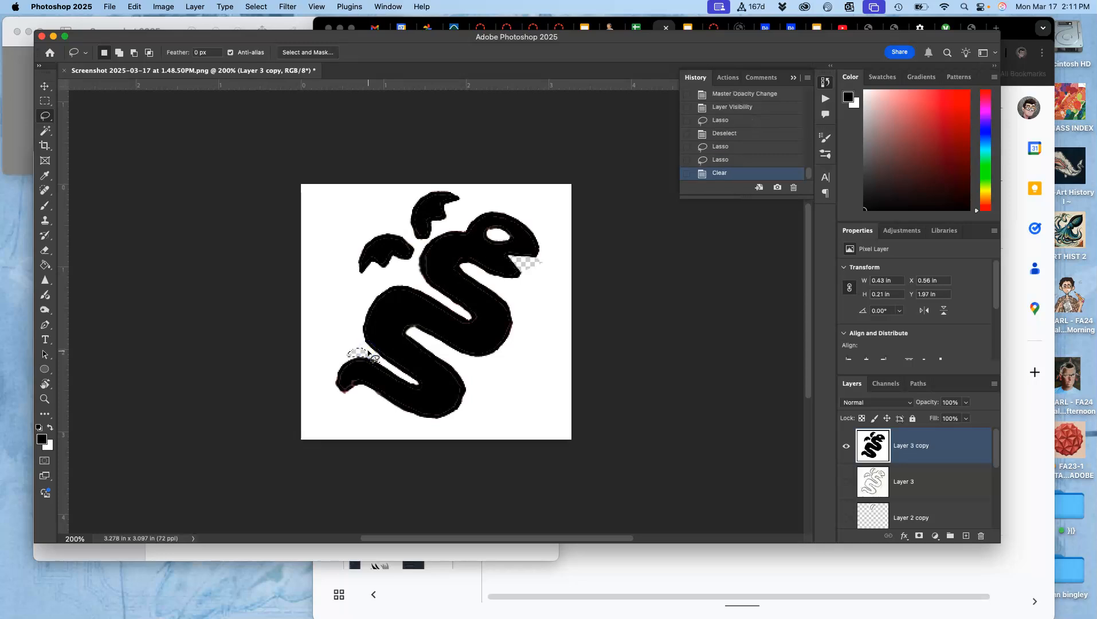
pyautogui.click(346, 296)
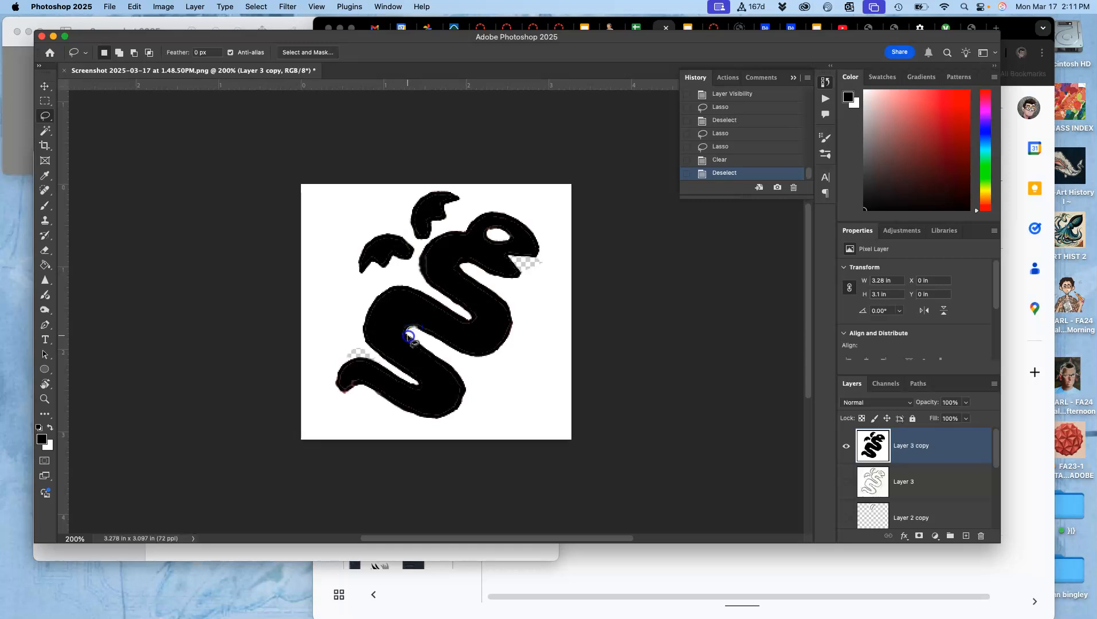
# Lasso the inner end of the gap between the middle and lower coils, about 0.17 by 0.17 in, clear it and deselect.
pyautogui.moveTo(417, 340); pyautogui.dragTo(419, 338)
pyautogui.press('Delete')
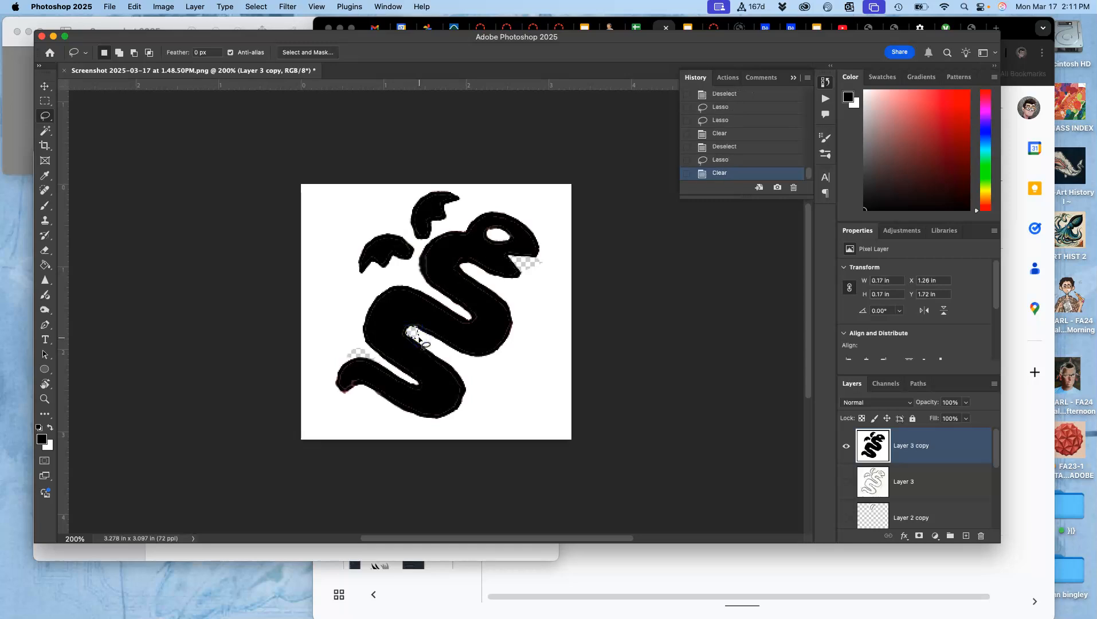
pyautogui.press('super+d')
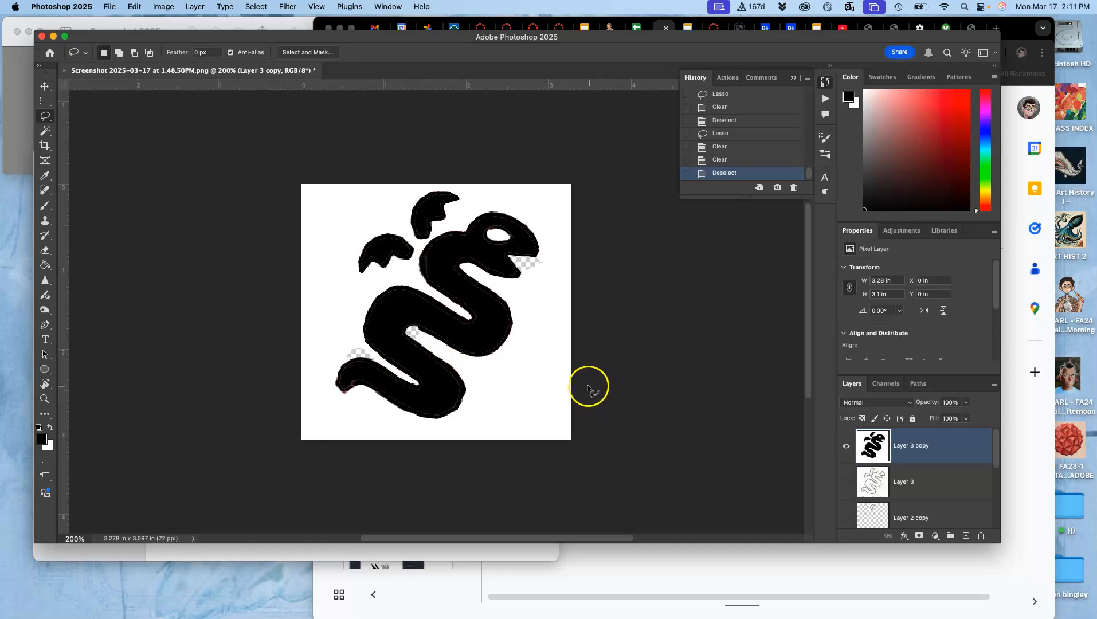
# Save the document to the Desktop in Photoshop format, named with SP25-2, the author's name and "Assign 4 Refined Sketch".
pyautogui.click(109, 7)
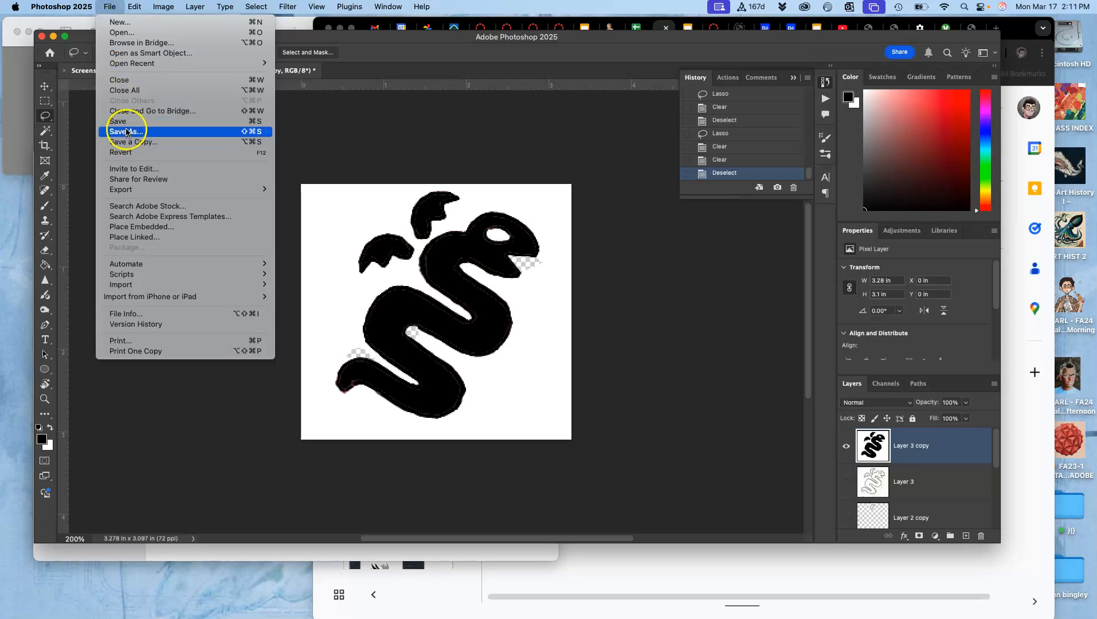
pyautogui.click(126, 132)
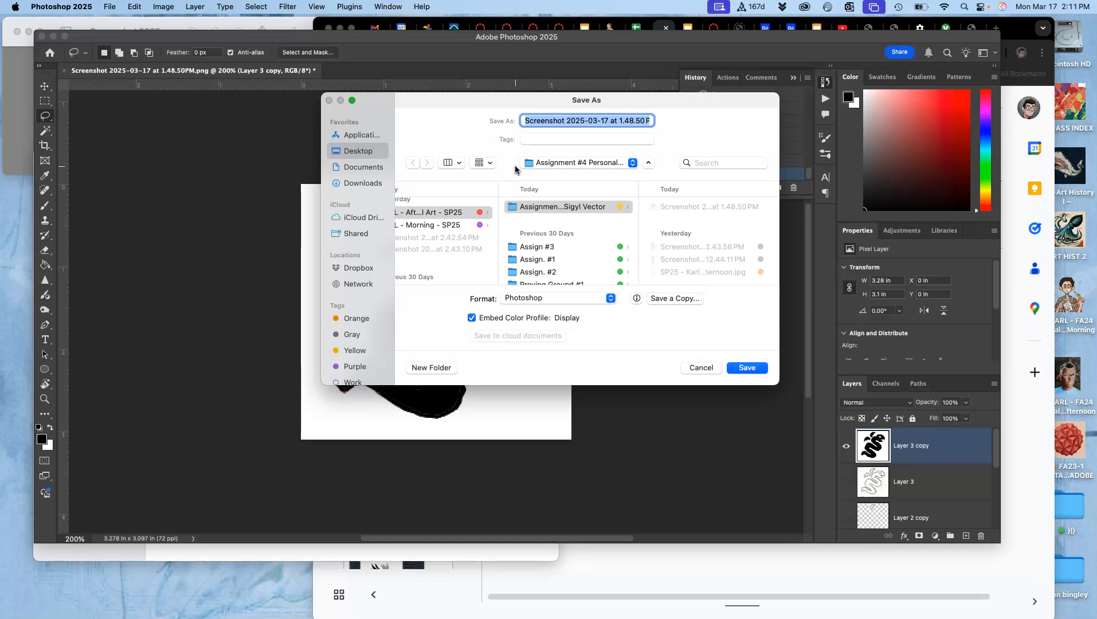
pyautogui.write('Sketch.ps')
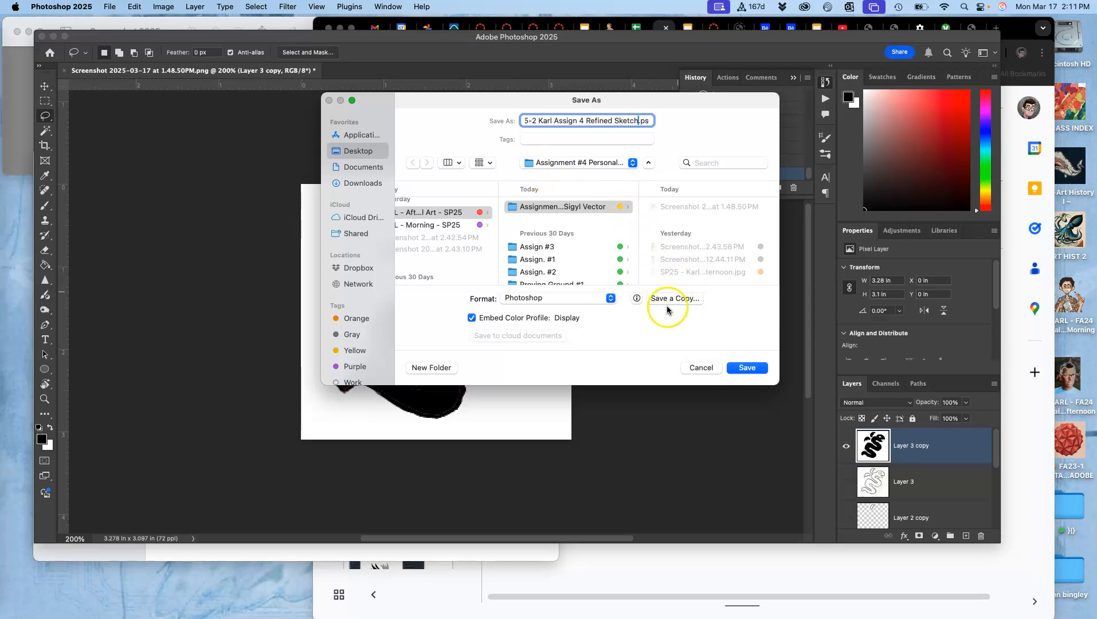
pyautogui.press('super+d')
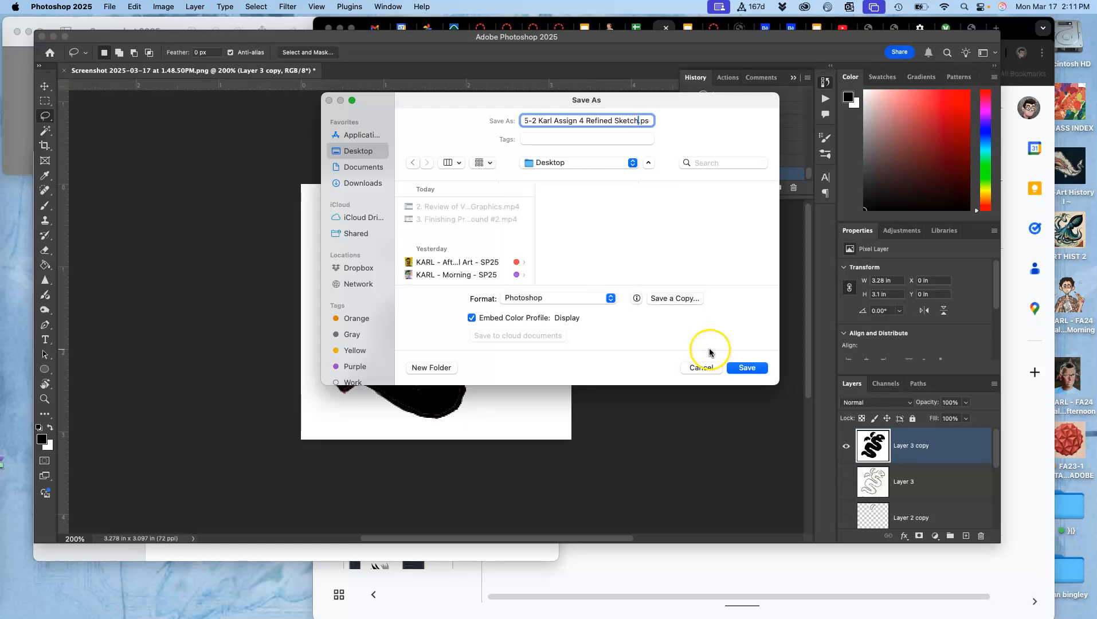
pyautogui.click(746, 368)
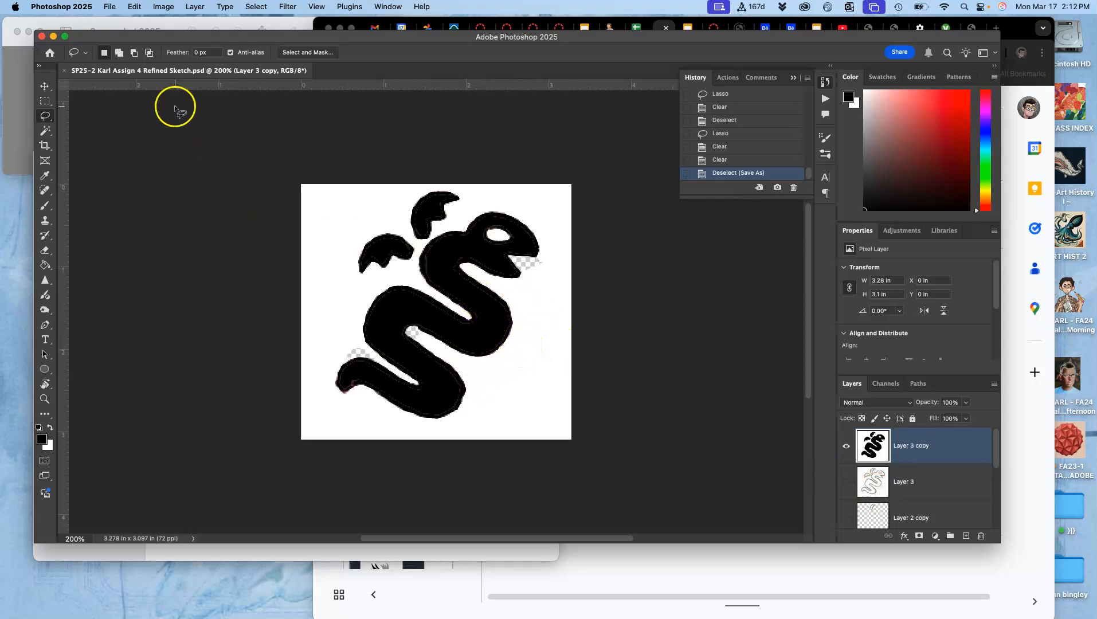
# Save a JPEG copy of the refined sketch to the Desktop at quality 10, and close the document window.
pyautogui.click(110, 7)
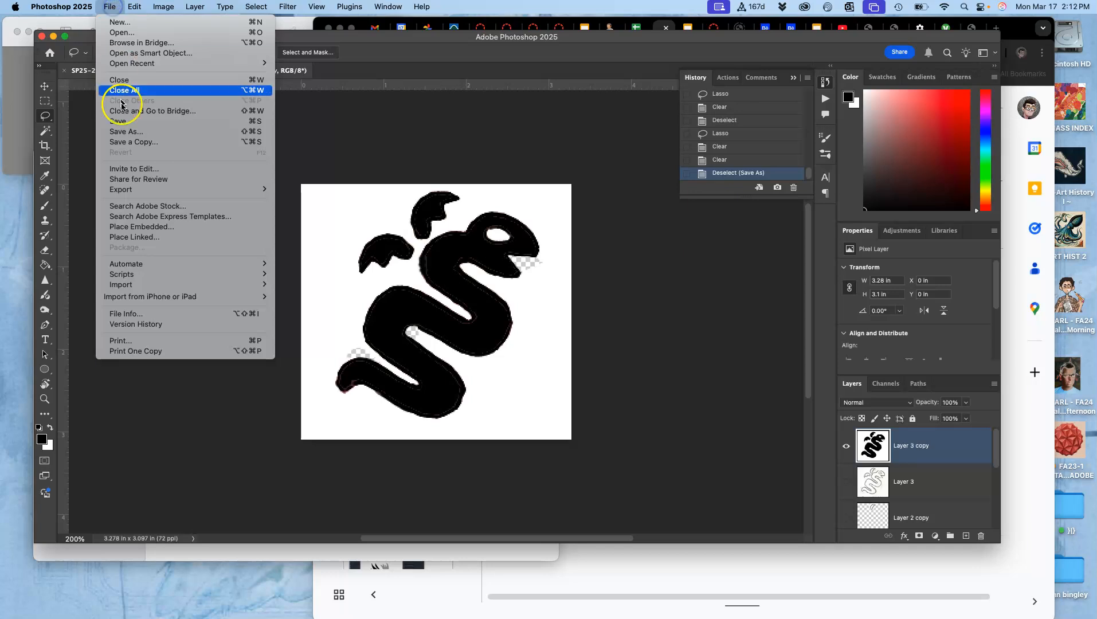
pyautogui.click(126, 142)
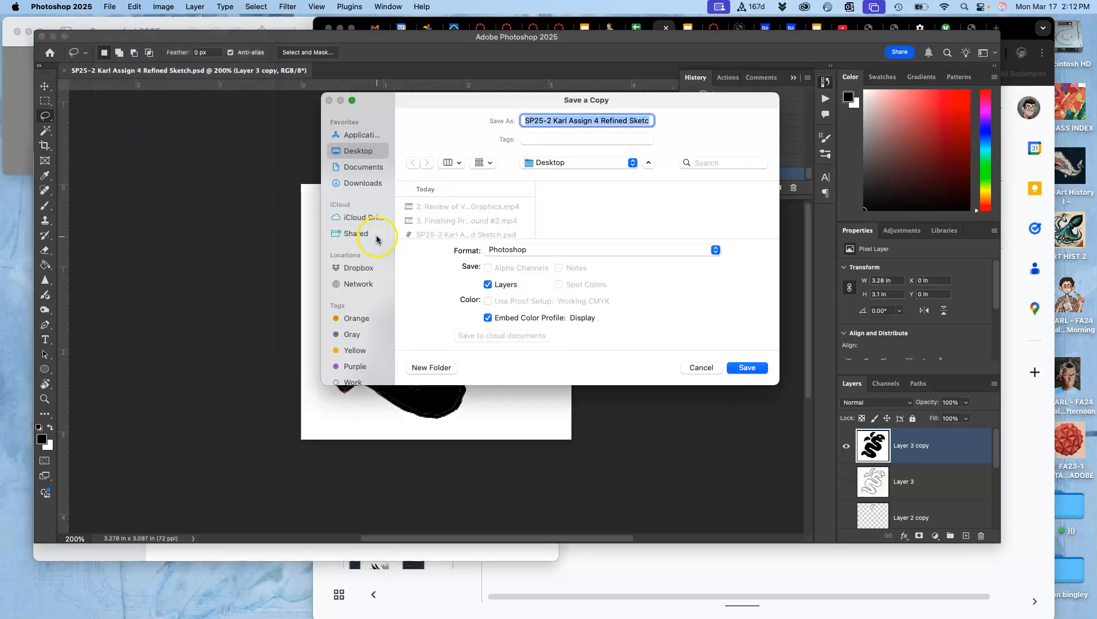
pyautogui.click(532, 250)
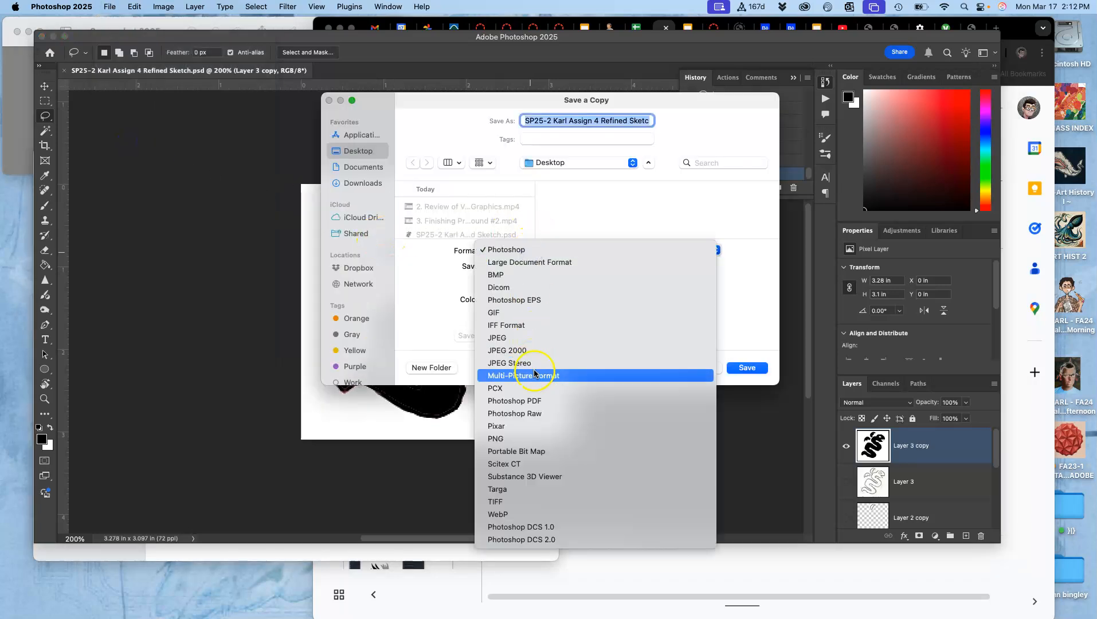
pyautogui.click(525, 343)
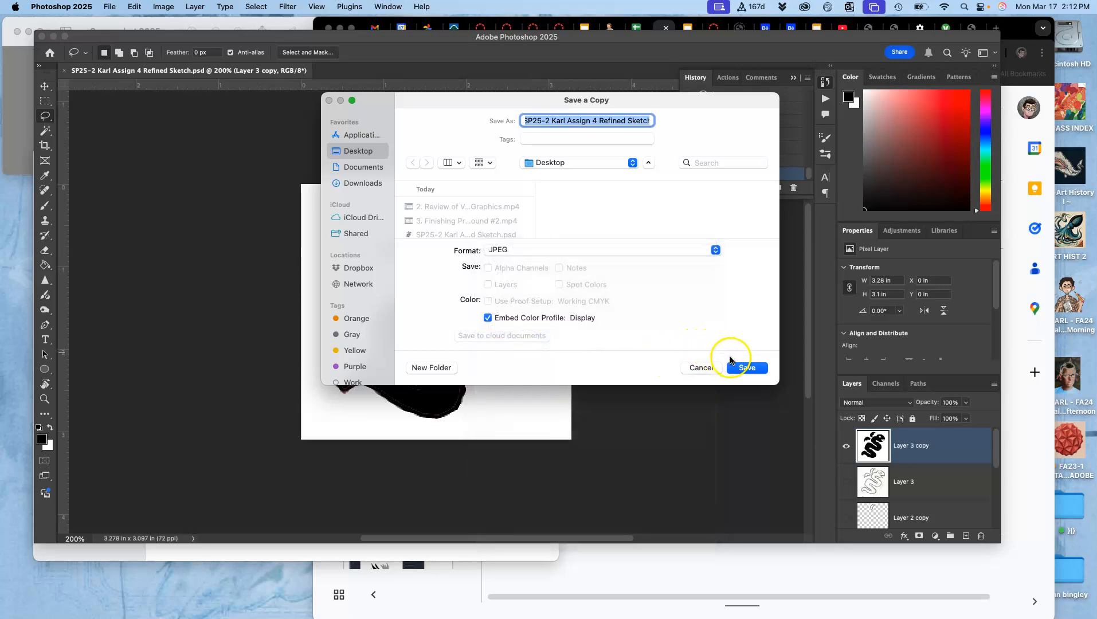
pyautogui.click(747, 368)
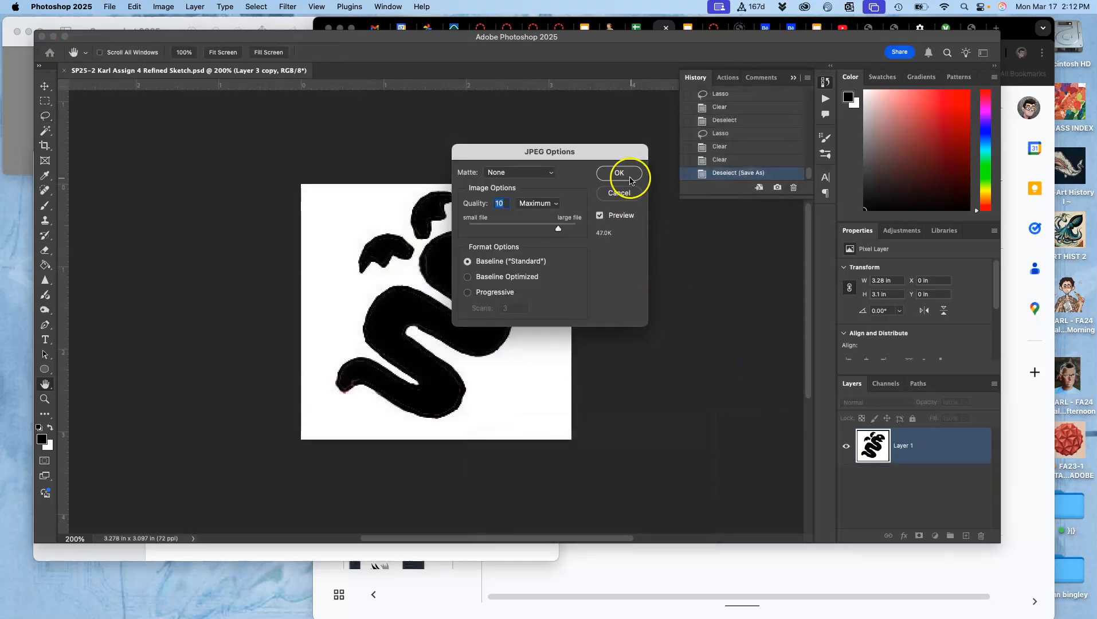
pyautogui.click(626, 177)
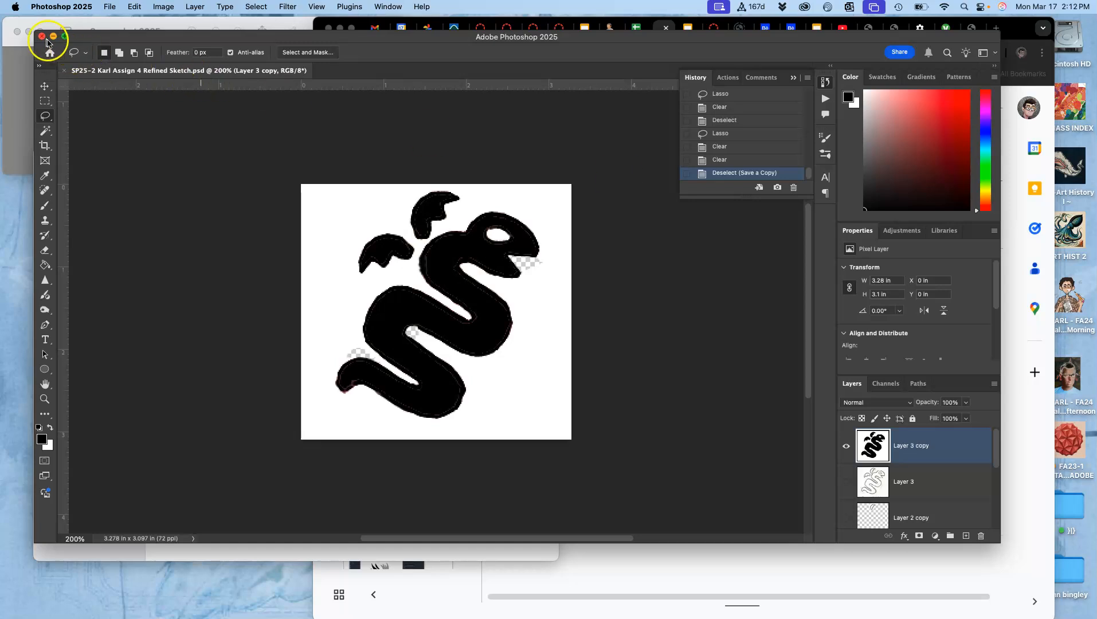
pyautogui.click(41, 38)
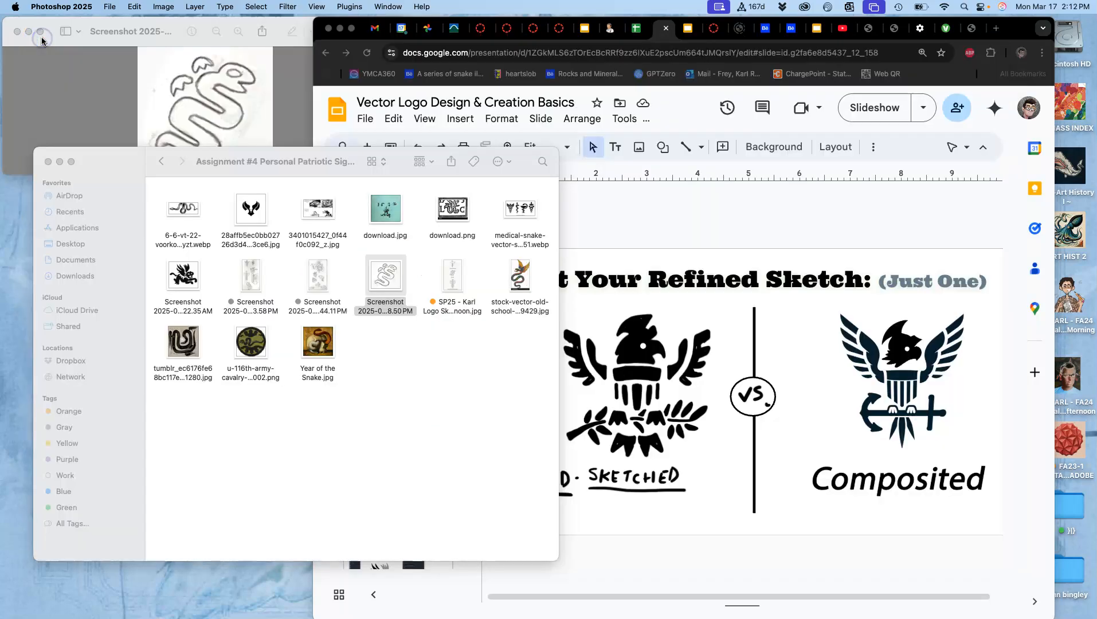
# Switch to Finder, reveal the desktop and give the refined sketch's JPEG copy an orange tag.
pyautogui.click(386, 345)
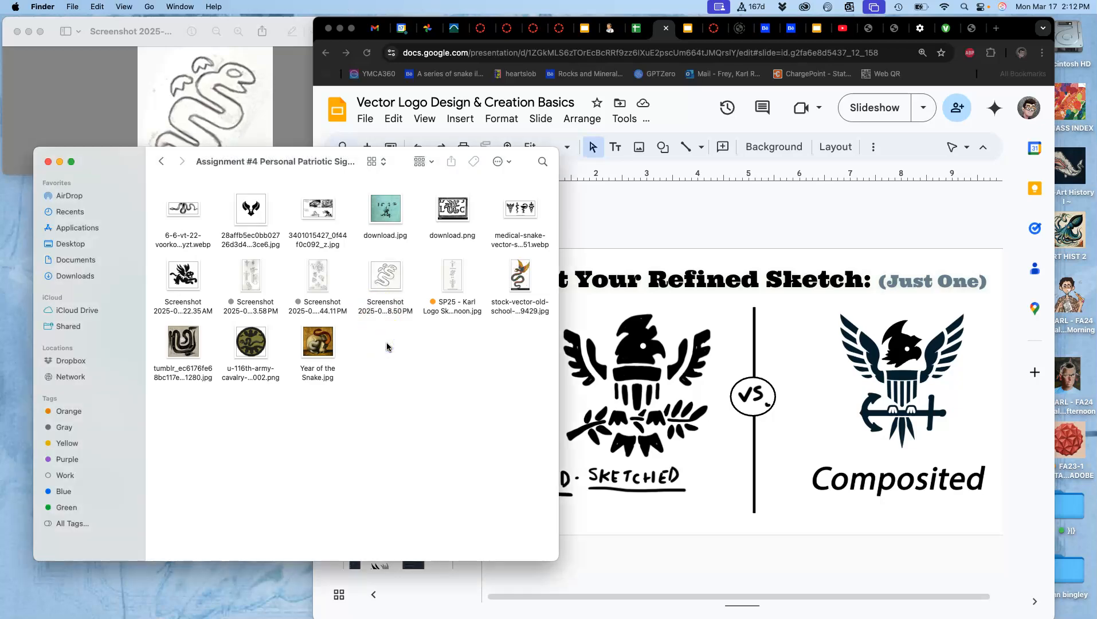
pyautogui.press('F11')
pyautogui.click(643, 374)
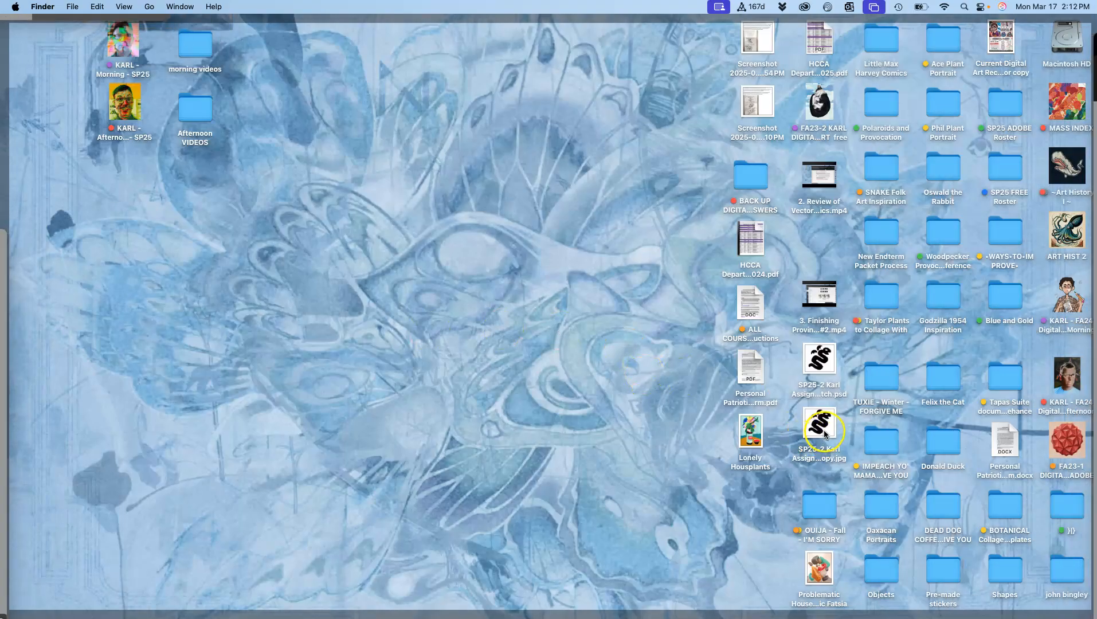
pyautogui.moveTo(824, 435); pyautogui.dragTo(518, 410)
pyautogui.rightClick(521, 409)
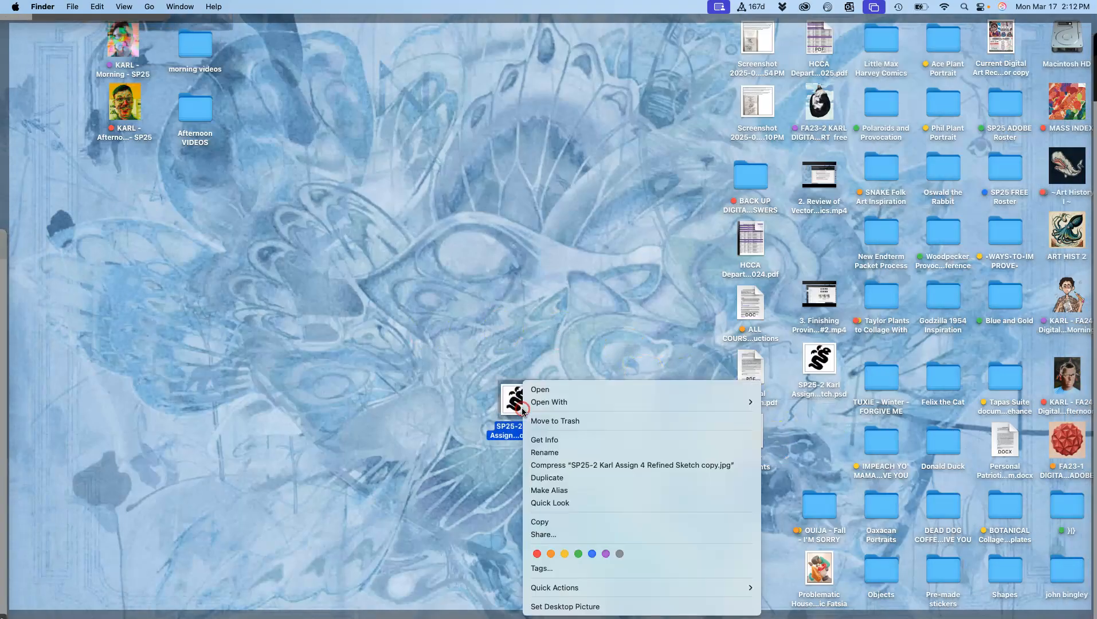
pyautogui.click(554, 550)
# Move the refined sketch's PSD file and its JPEG copy from the desktop into the Assignment #4 folder.
pyautogui.moveTo(826, 358); pyautogui.dragTo(422, 434)
pyautogui.rightClick(248, 340)
pyautogui.click(201, 373)
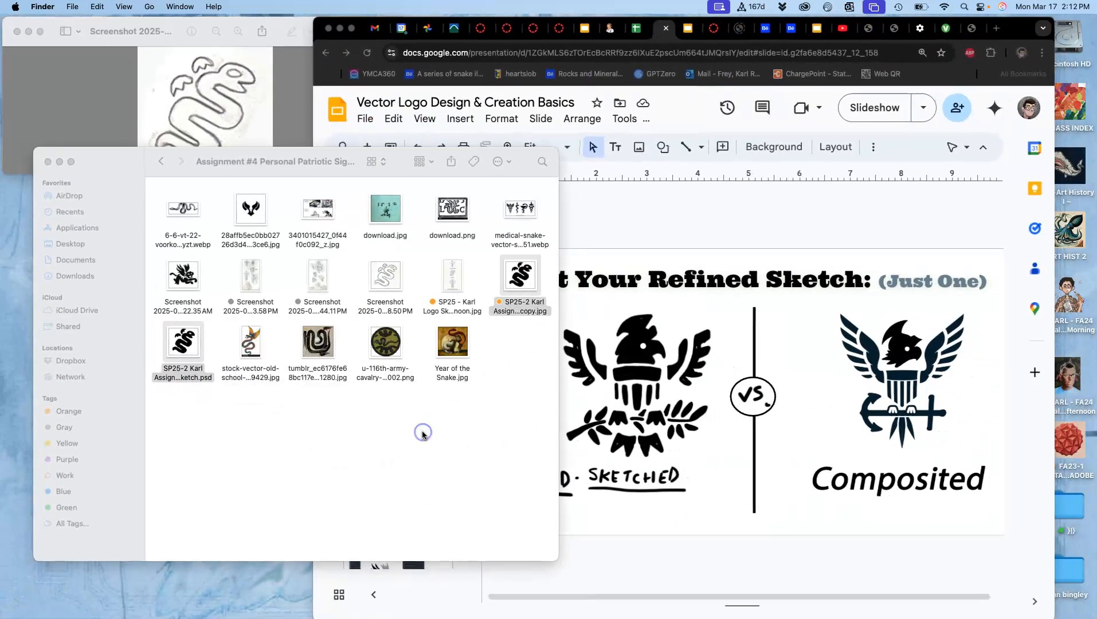
# Switch to Chrome and open the Canvas discussion about the Assignment #4 thumbnail sketches.
pyautogui.click(686, 212)
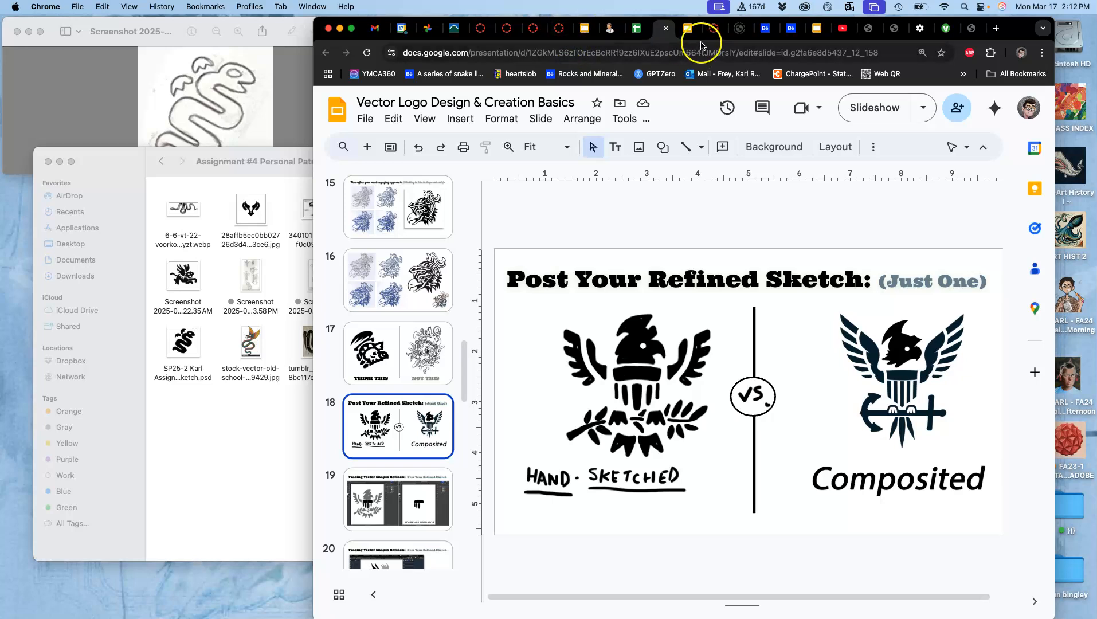
pyautogui.click(716, 30)
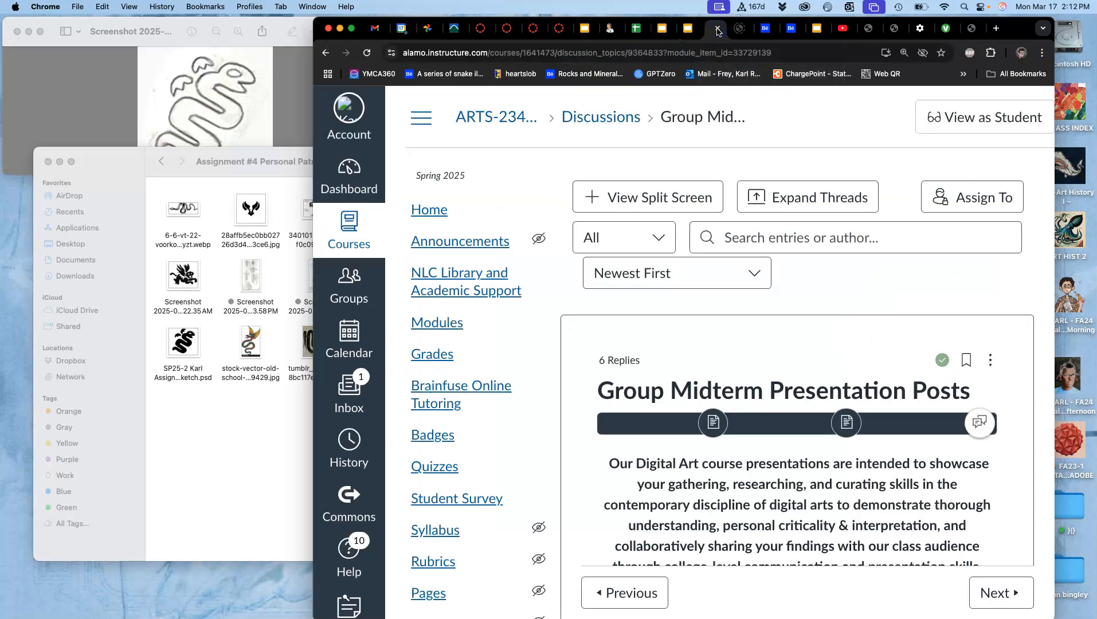
pyautogui.click(560, 29)
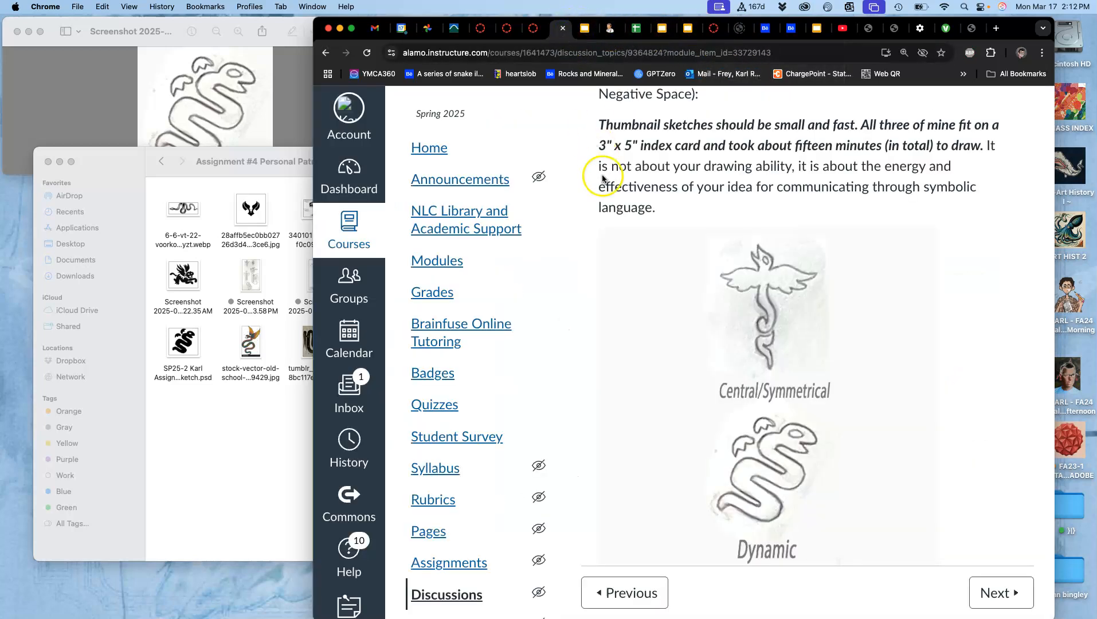
# Look through the discussion's instructions and posted thumbnail sketches, including the instructor's example post.
pyautogui.scroll(-15, 660, 198)
pyautogui.rightClick(667, 198)
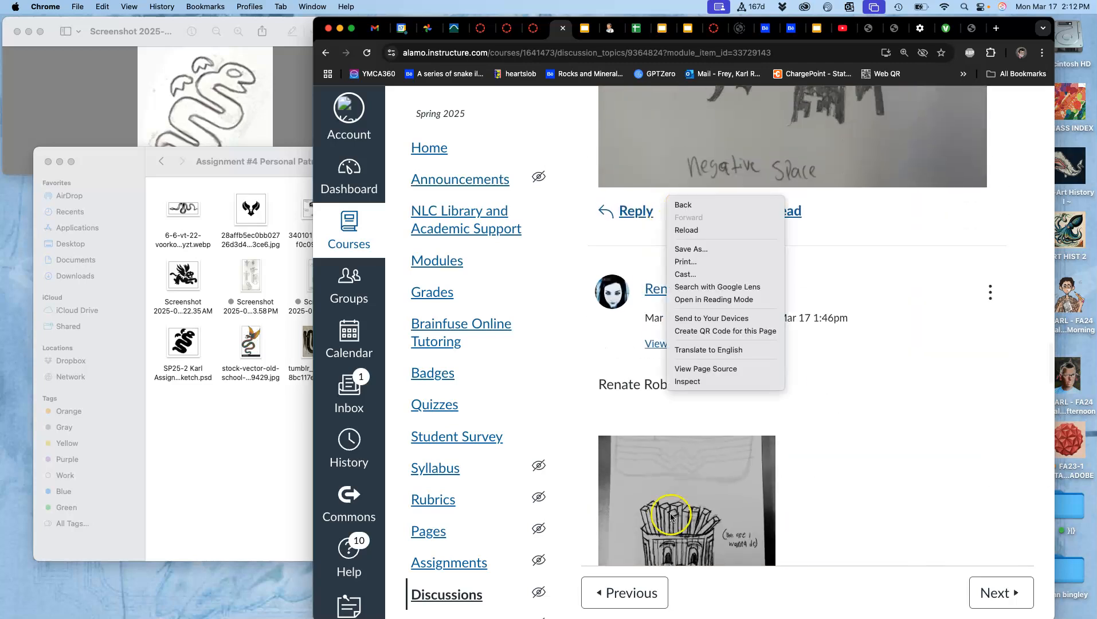
pyautogui.click(586, 389)
pyautogui.scroll(15, 584, 389)
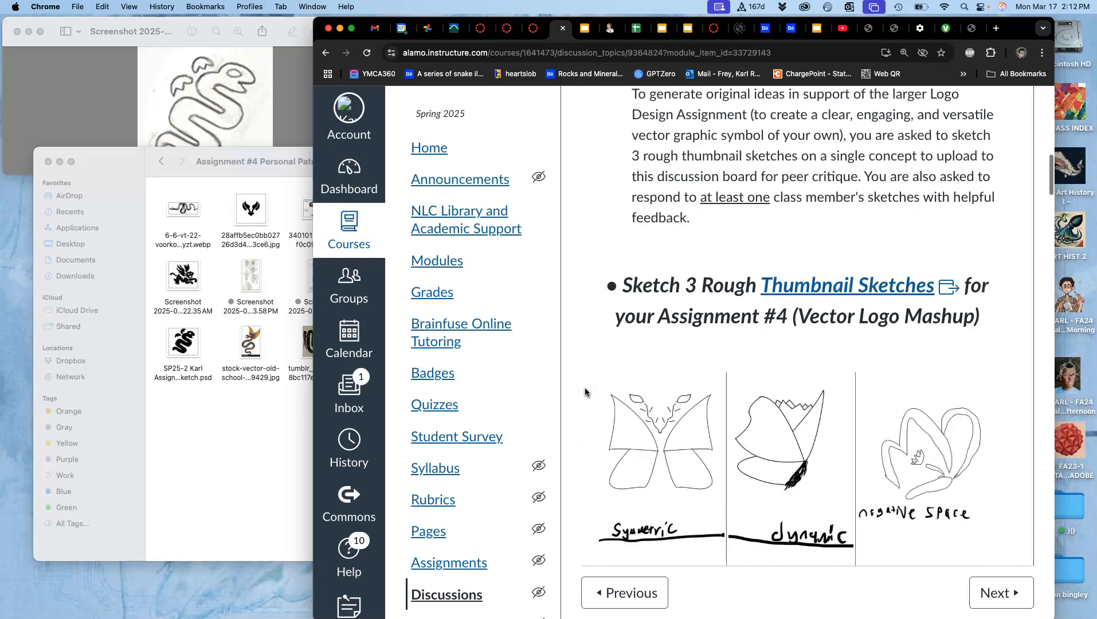
pyautogui.scroll(10, 584, 387)
pyautogui.scroll(-15, 702, 401)
pyautogui.scroll(-20, 703, 400)
pyautogui.scroll(-10, 703, 400)
pyautogui.scroll(10, 736, 269)
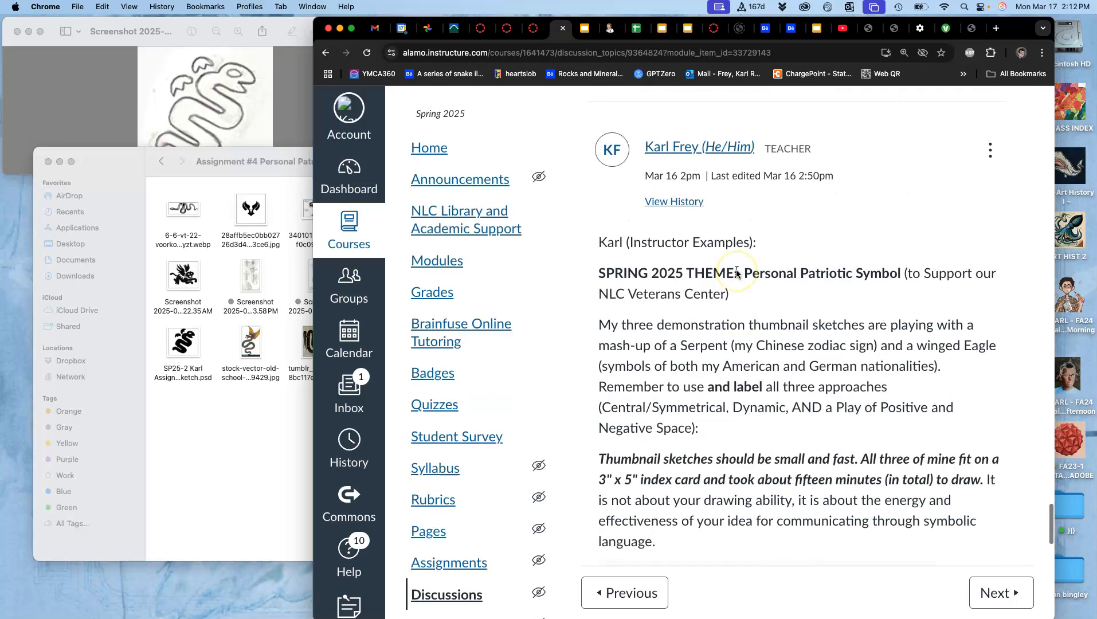
# Review the students' posted thumbnail sketches throughout the discussion, down to the last post below the instructor's example.
pyautogui.scroll(7, 736, 272)
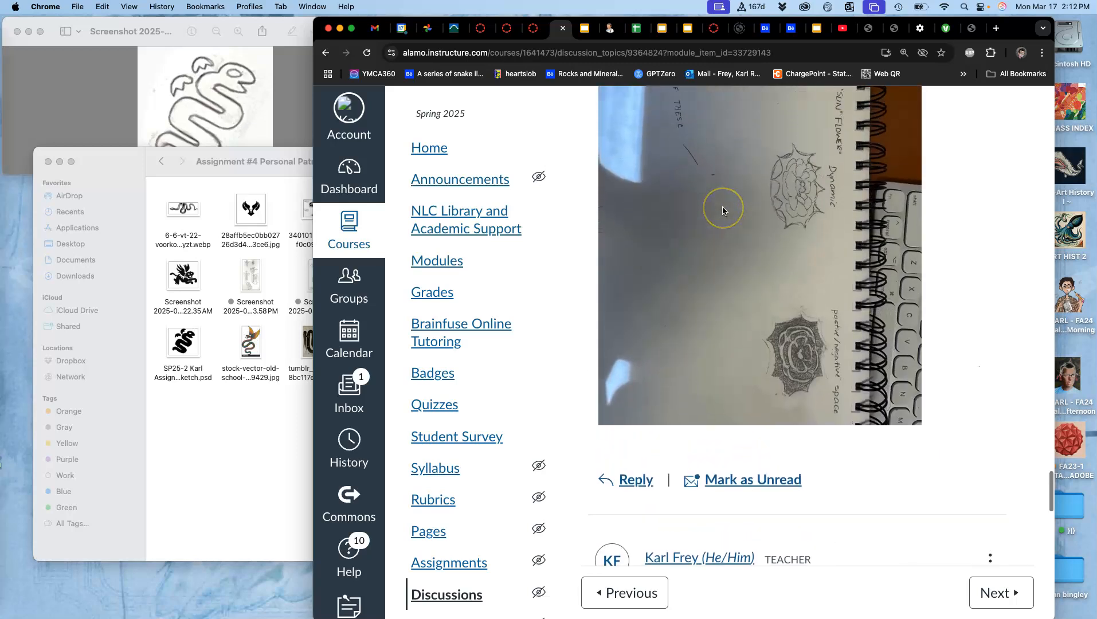
pyautogui.scroll(3, 723, 210)
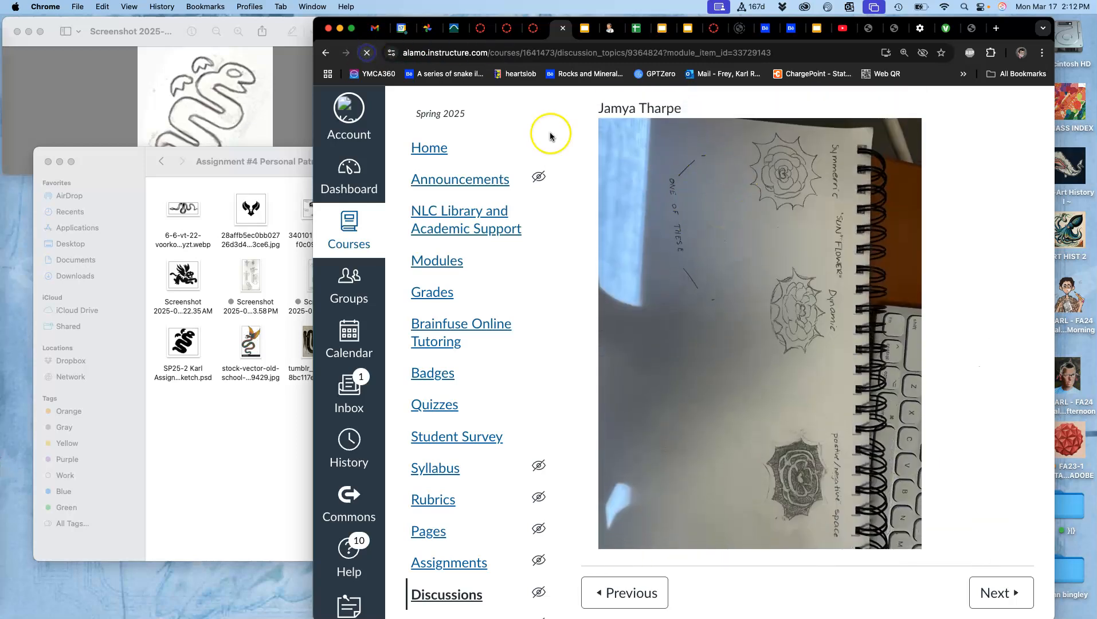
pyautogui.scroll(-20, 740, 332)
pyautogui.scroll(-10, 739, 331)
pyautogui.scroll(-10, 739, 330)
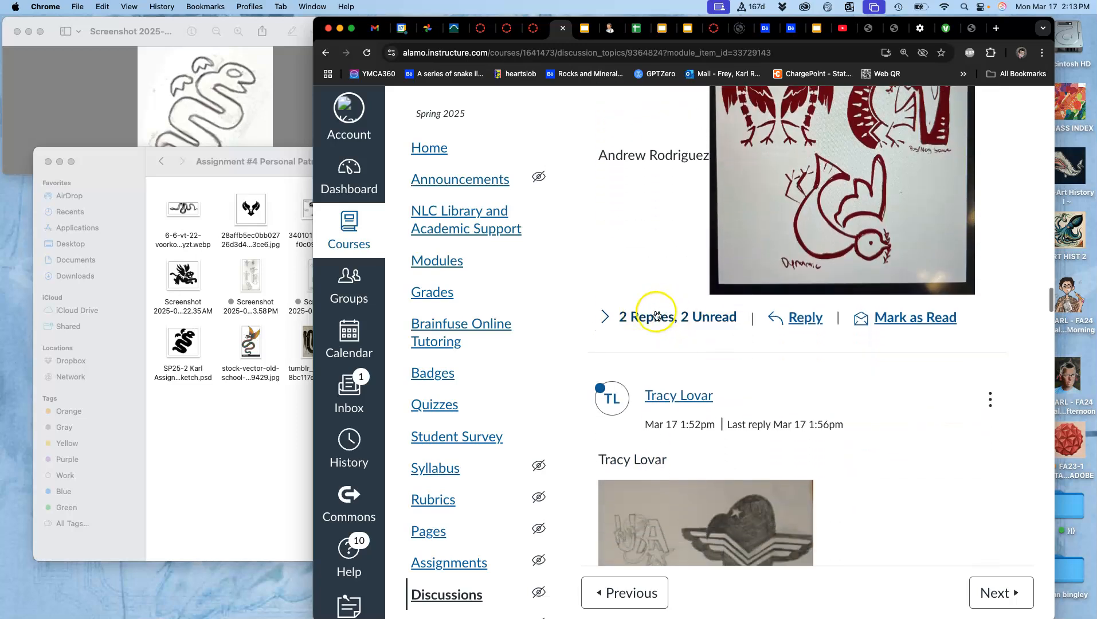
pyautogui.scroll(-9, 659, 310)
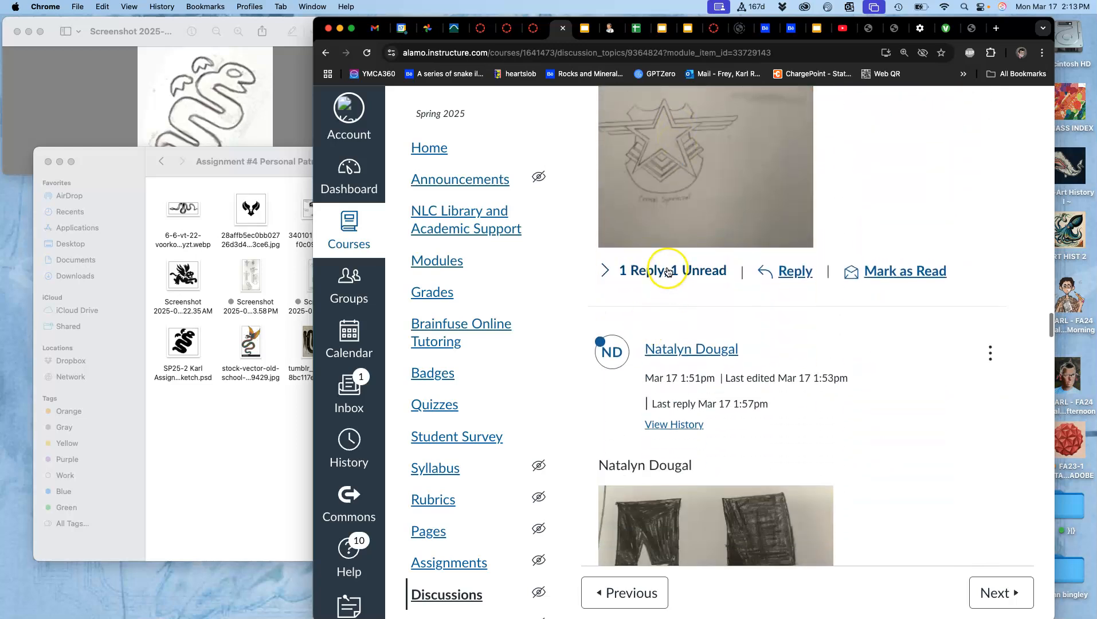
pyautogui.scroll(-10, 682, 340)
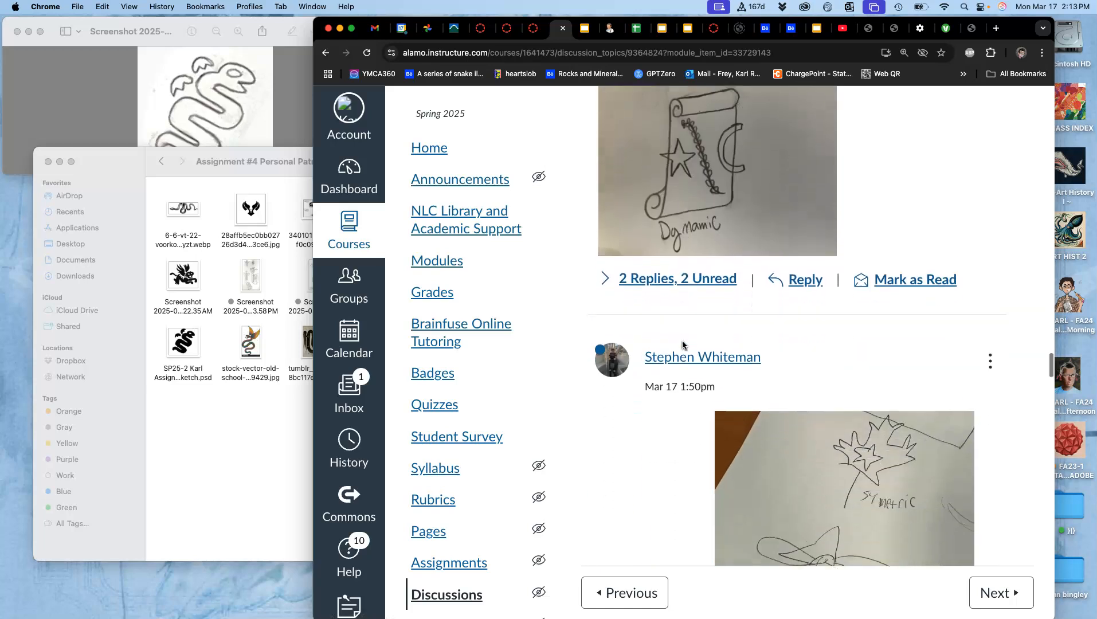
pyautogui.scroll(-10, 682, 345)
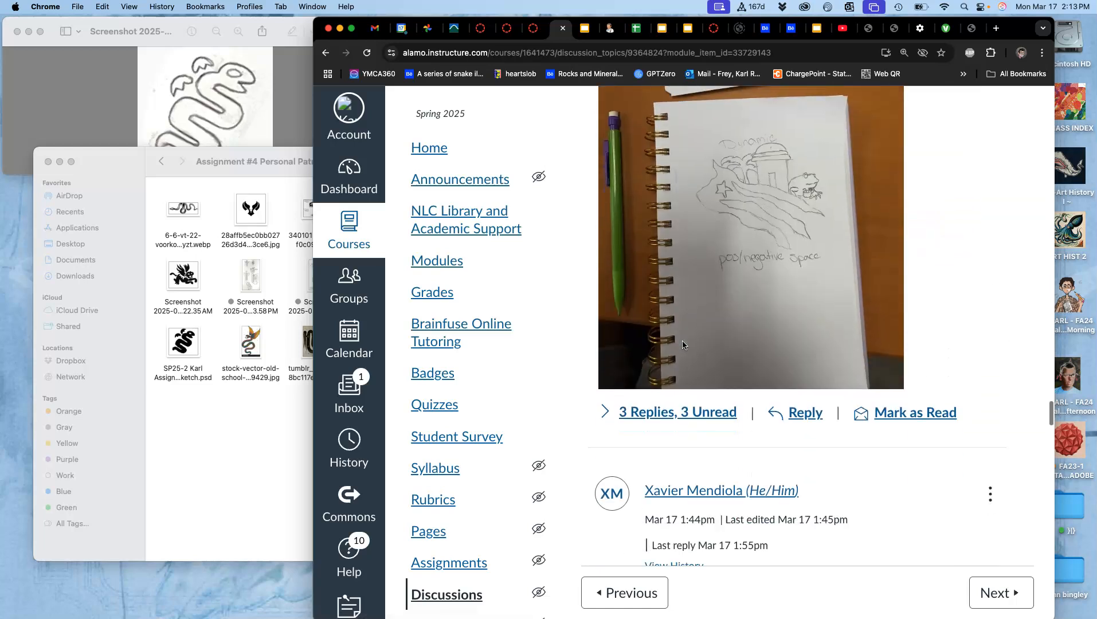
pyautogui.scroll(-10, 682, 345)
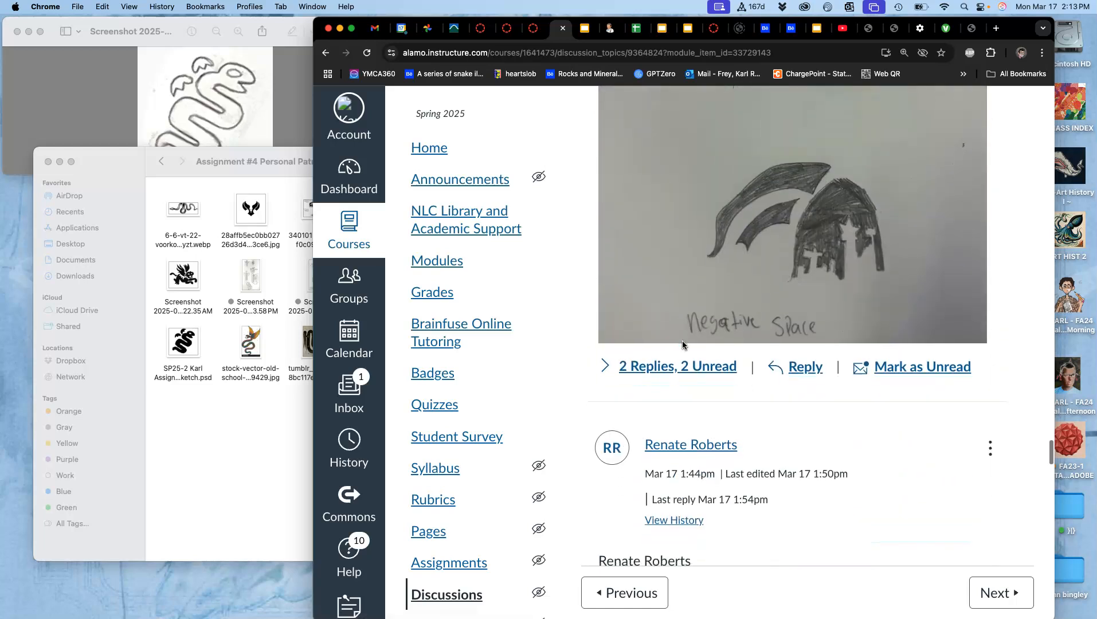
pyautogui.scroll(-10, 682, 345)
pyautogui.scroll(-1, 682, 344)
pyautogui.scroll(5, 682, 344)
pyautogui.scroll(-6, 682, 345)
pyautogui.scroll(5, 682, 345)
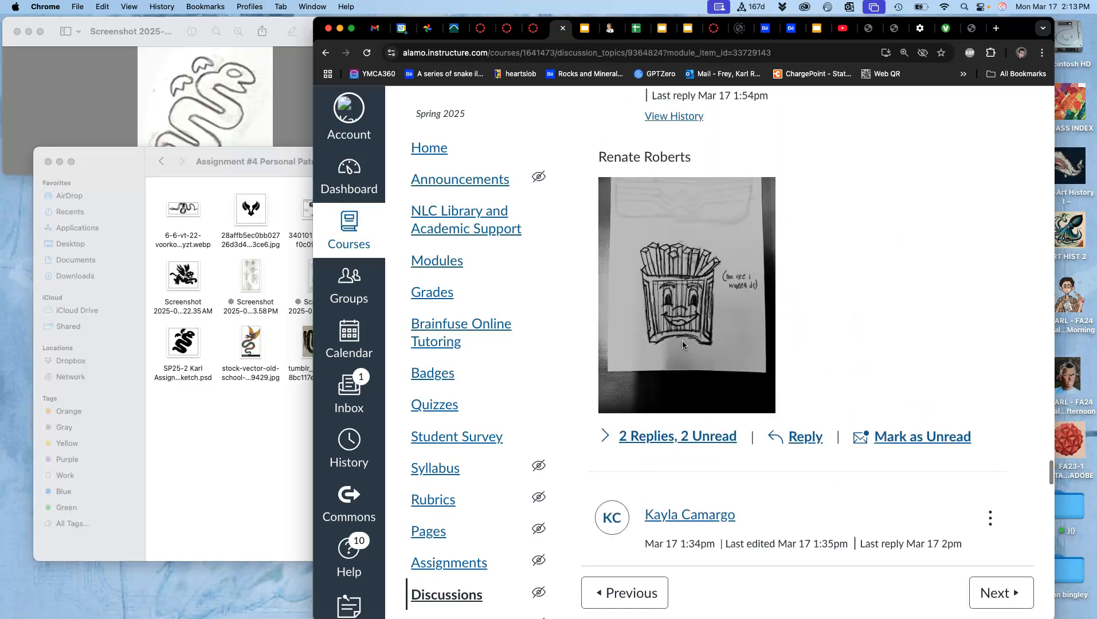
pyautogui.scroll(-3, 795, 311)
pyautogui.scroll(-7, 796, 311)
pyautogui.scroll(-12, 796, 311)
pyautogui.scroll(-12, 795, 311)
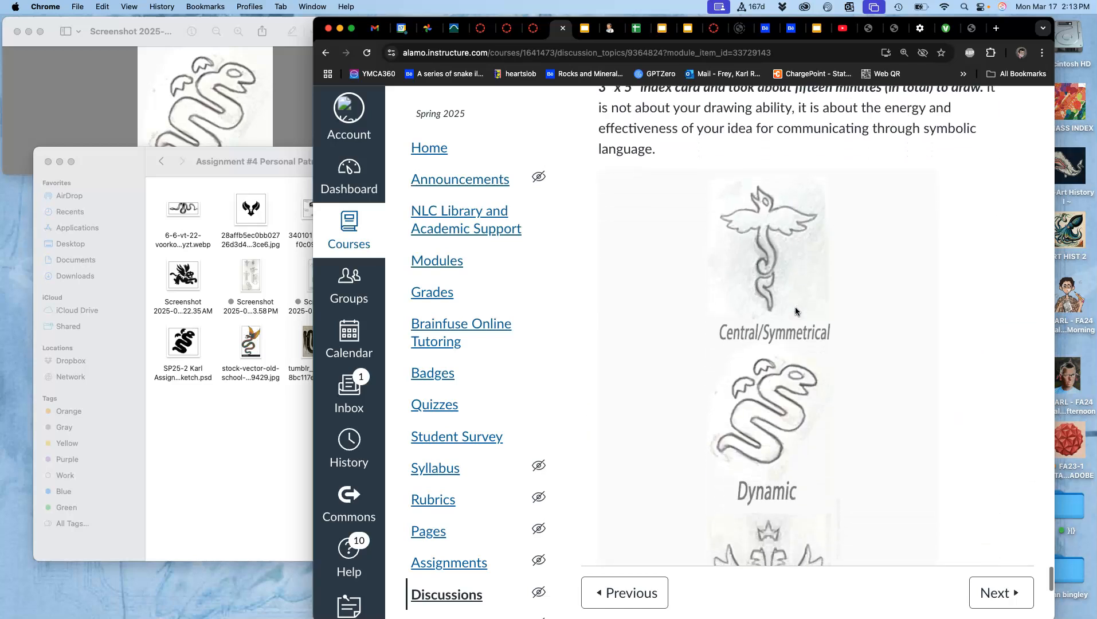
pyautogui.scroll(-5, 795, 311)
pyautogui.scroll(-10, 797, 358)
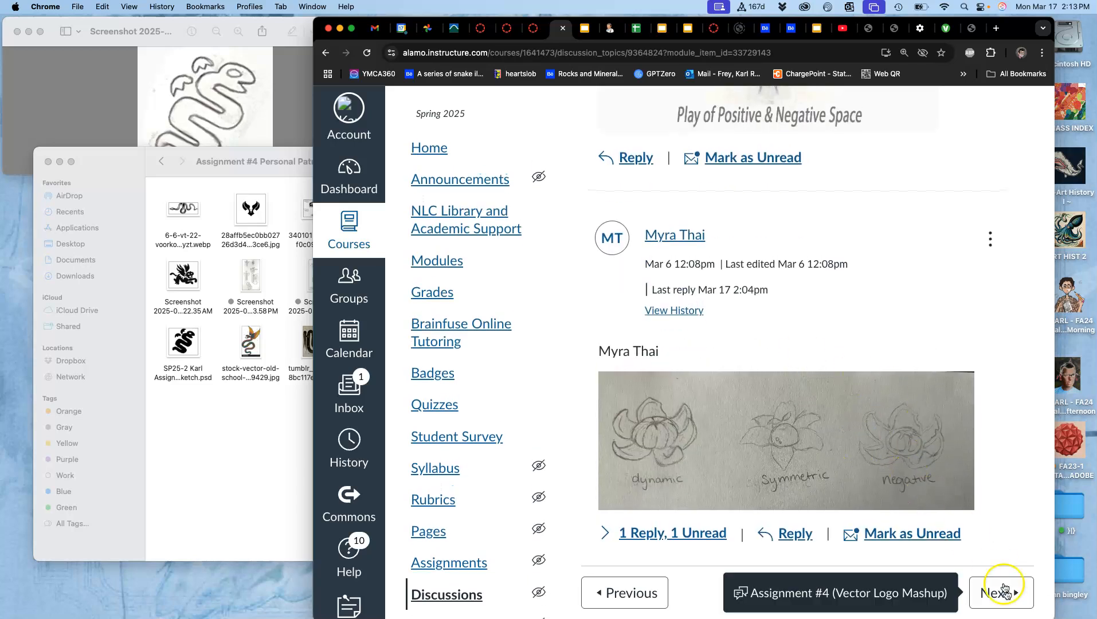
# Open the Assignment #4 (Vector Logo Mashup) discussion and review its instructions, theme and past student example down to the instructor's post.
pyautogui.click(1000, 599)
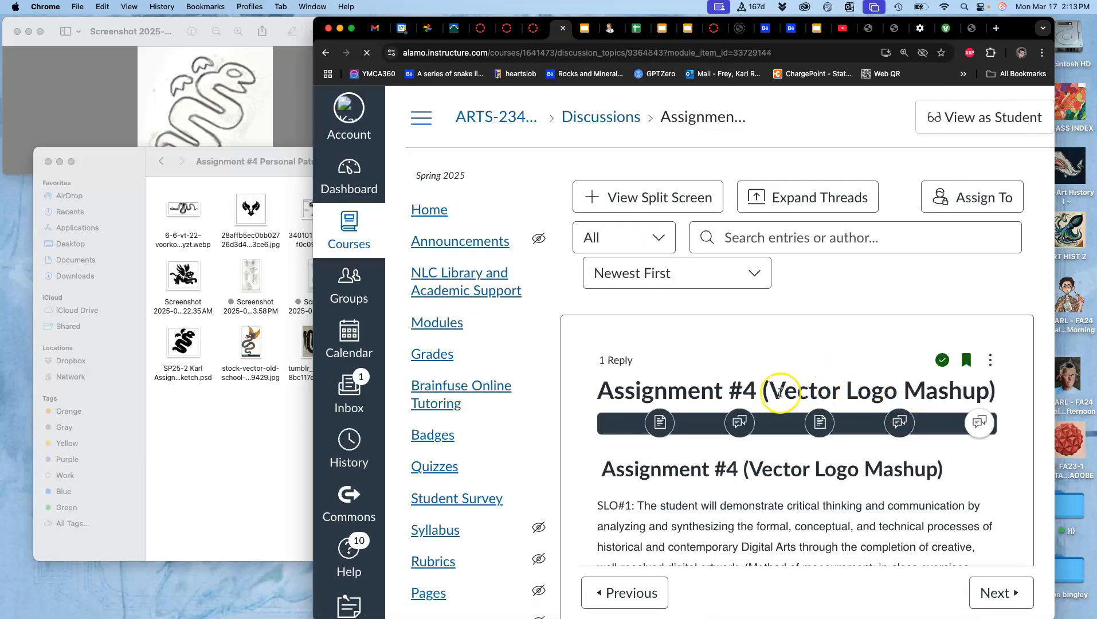
pyautogui.scroll(-8, 781, 395)
pyautogui.scroll(-20, 781, 394)
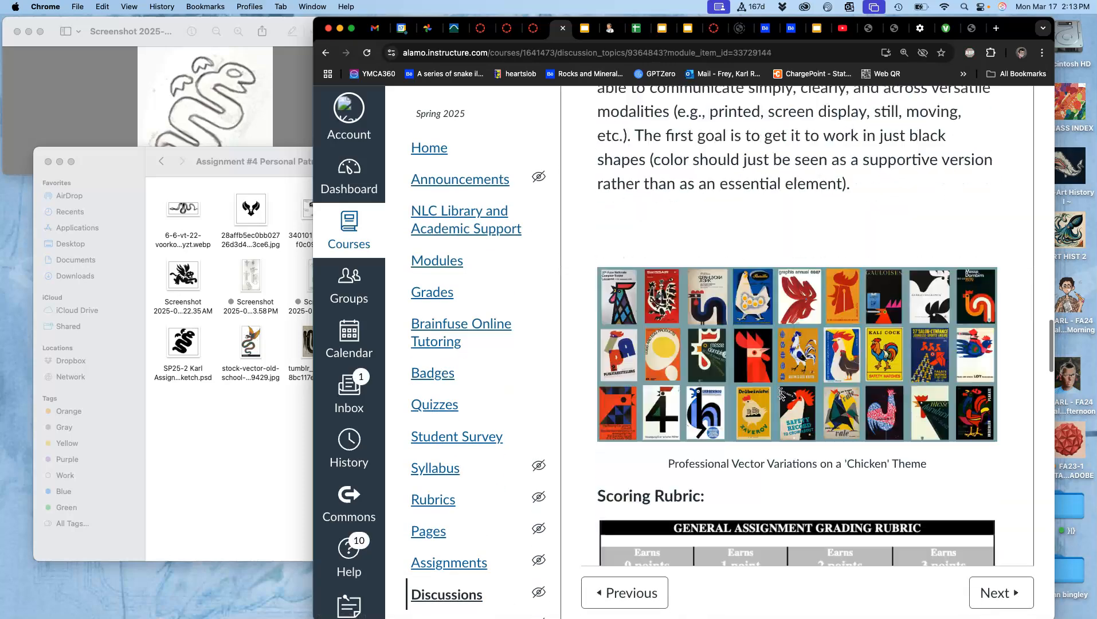
pyautogui.scroll(-15, 780, 395)
pyautogui.scroll(18, 780, 395)
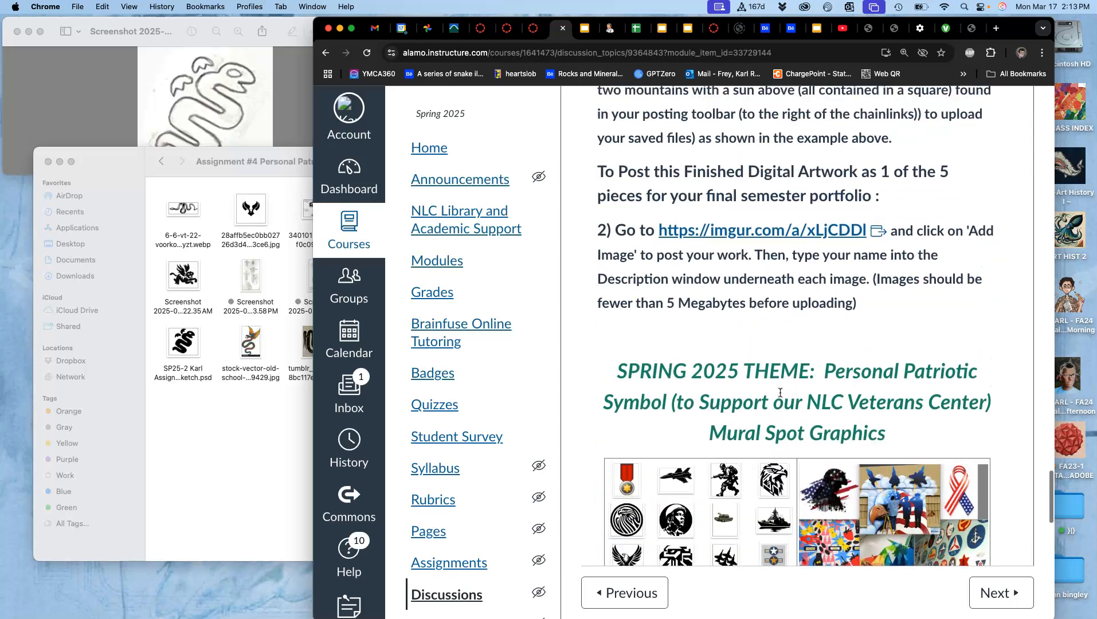
pyautogui.scroll(-1, 780, 394)
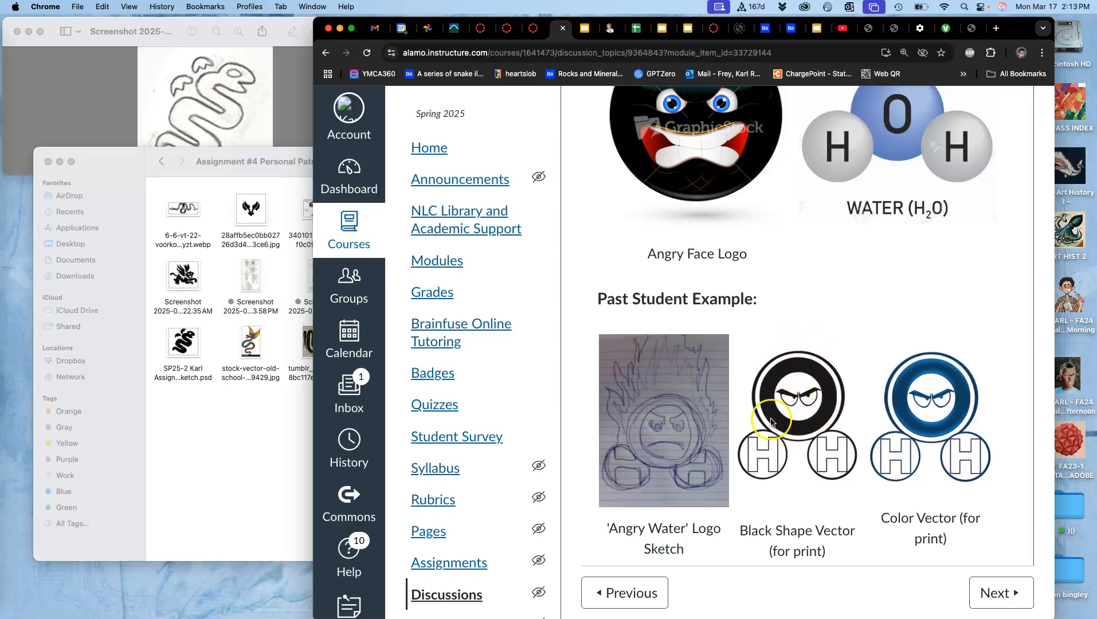
pyautogui.scroll(-15, 695, 438)
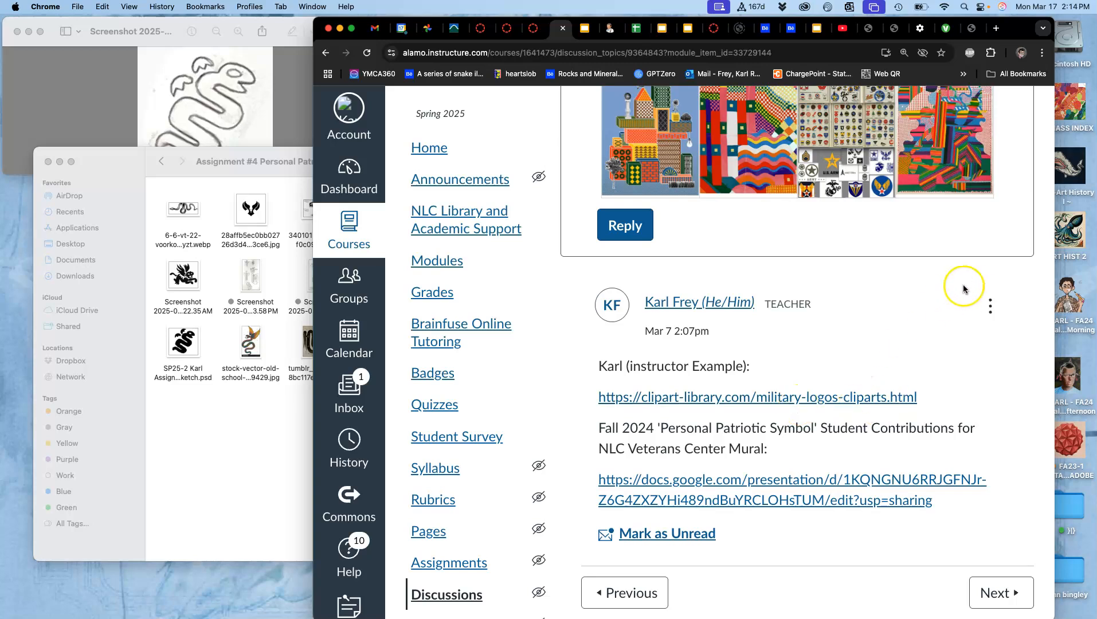
# Add the line "Requirement #1: Refined Sketch as a Confident Plan for your Black Shape Vector" below the links in the instructor's example post and save it.
pyautogui.click(988, 304)
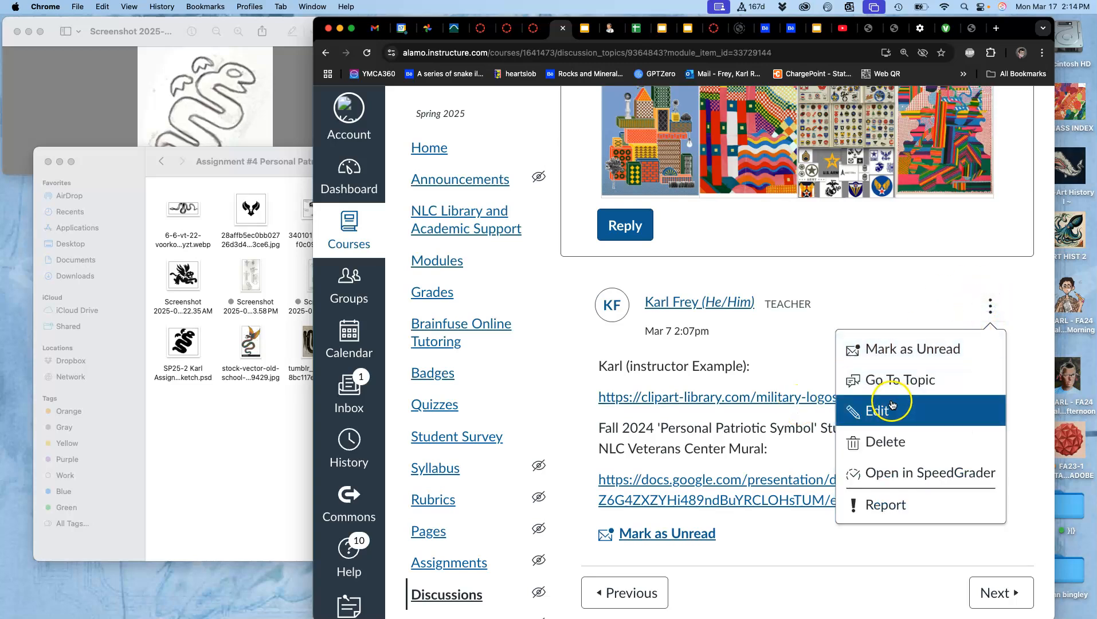
pyautogui.click(892, 408)
pyautogui.scroll(-5, 801, 482)
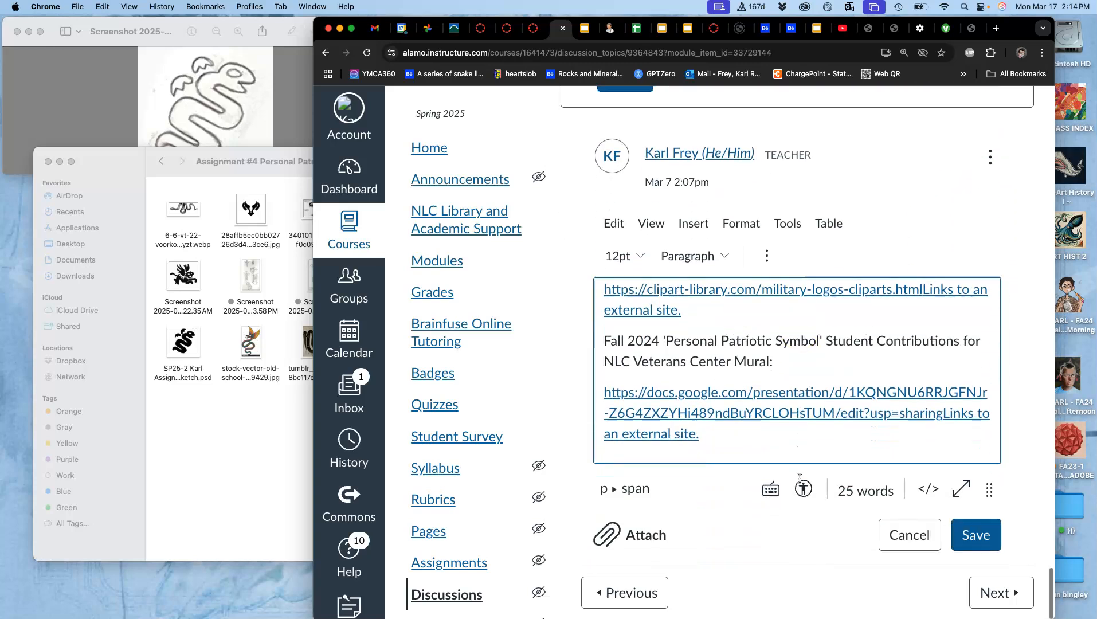
pyautogui.click(751, 423)
pyautogui.press('Return')
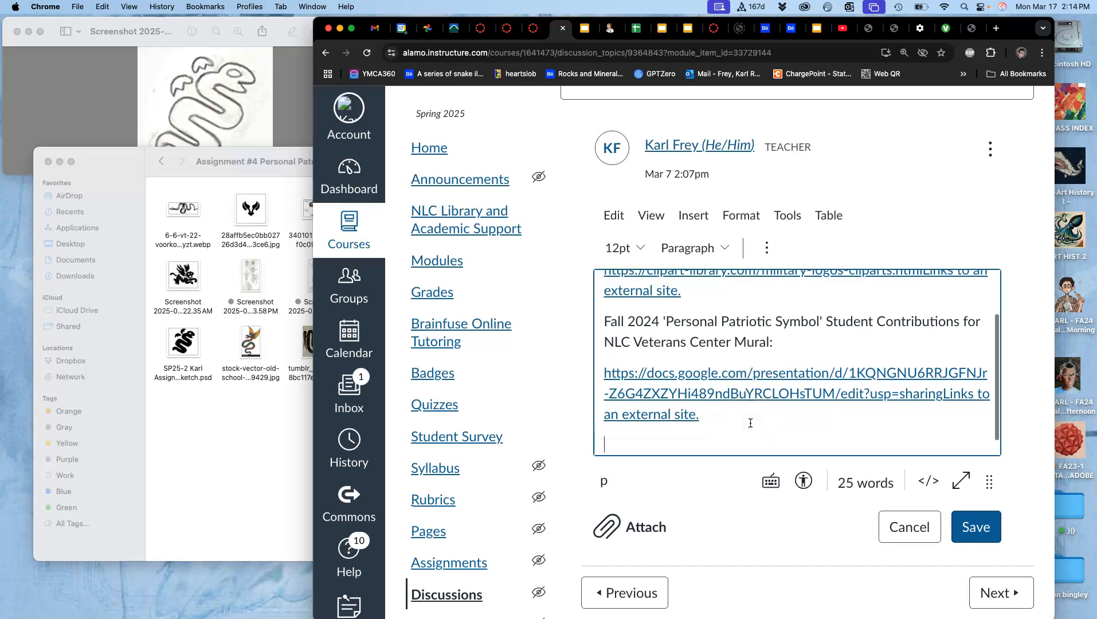
pyautogui.press('Return')
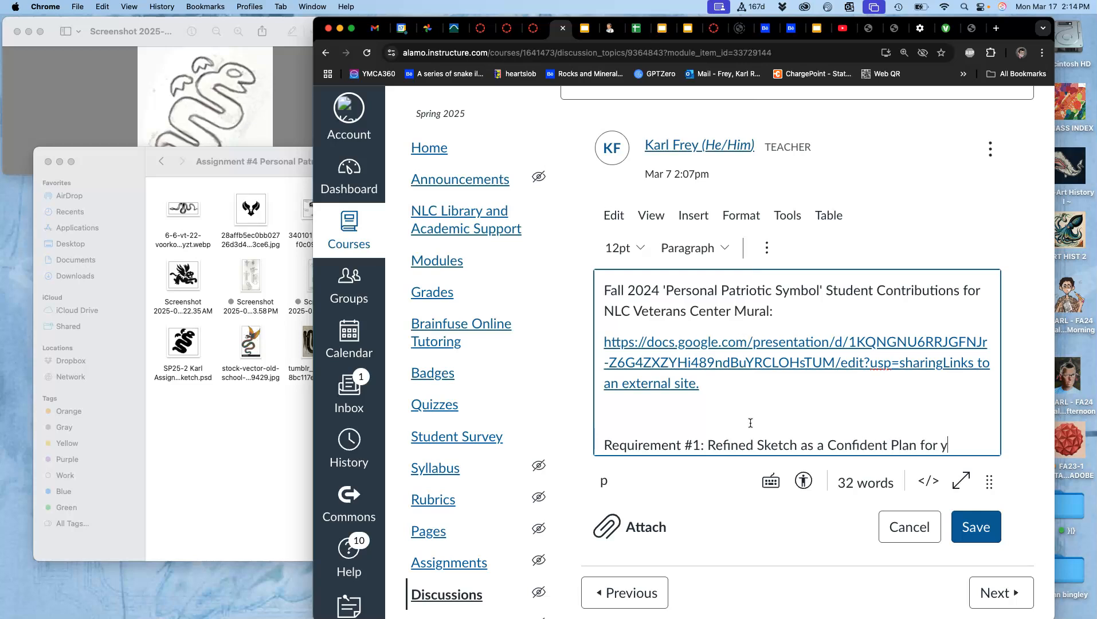
pyautogui.write('lack Shape Vector')
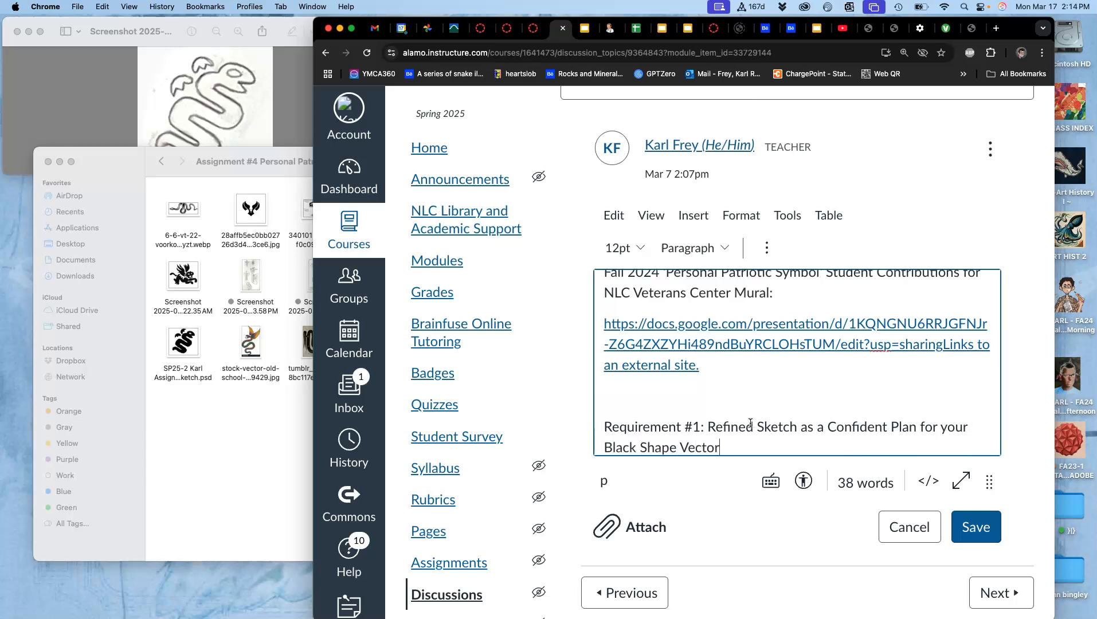
pyautogui.click(976, 526)
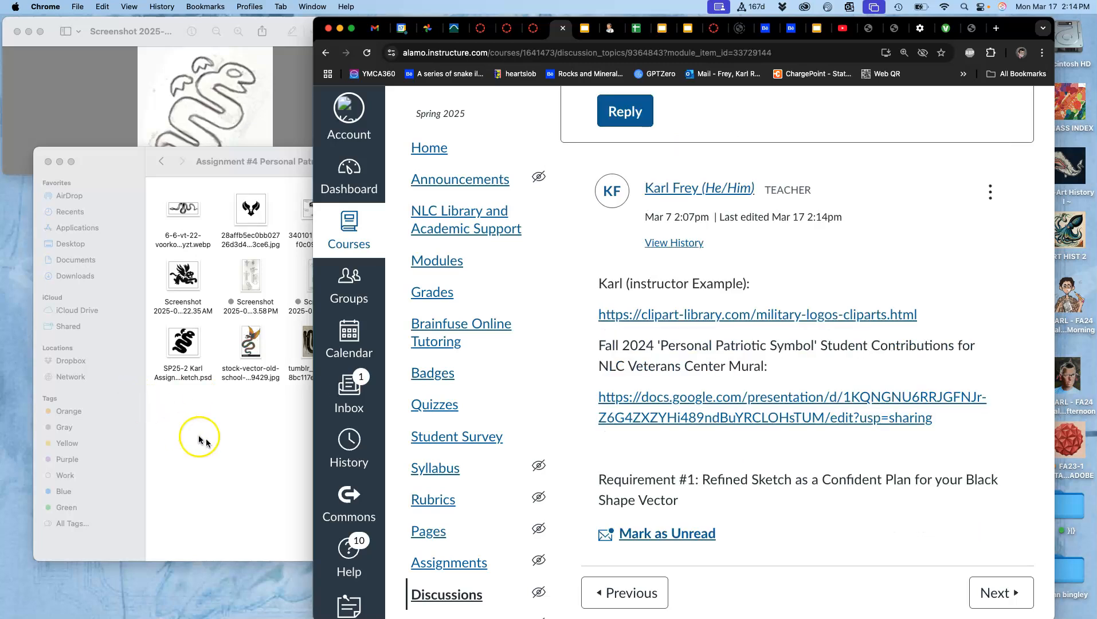
# Open the refined sketch's JPEG copy from the Assignment #4 folder in Preview, examine its edges up close, and close it.
pyautogui.click(205, 442)
pyautogui.click(513, 283)
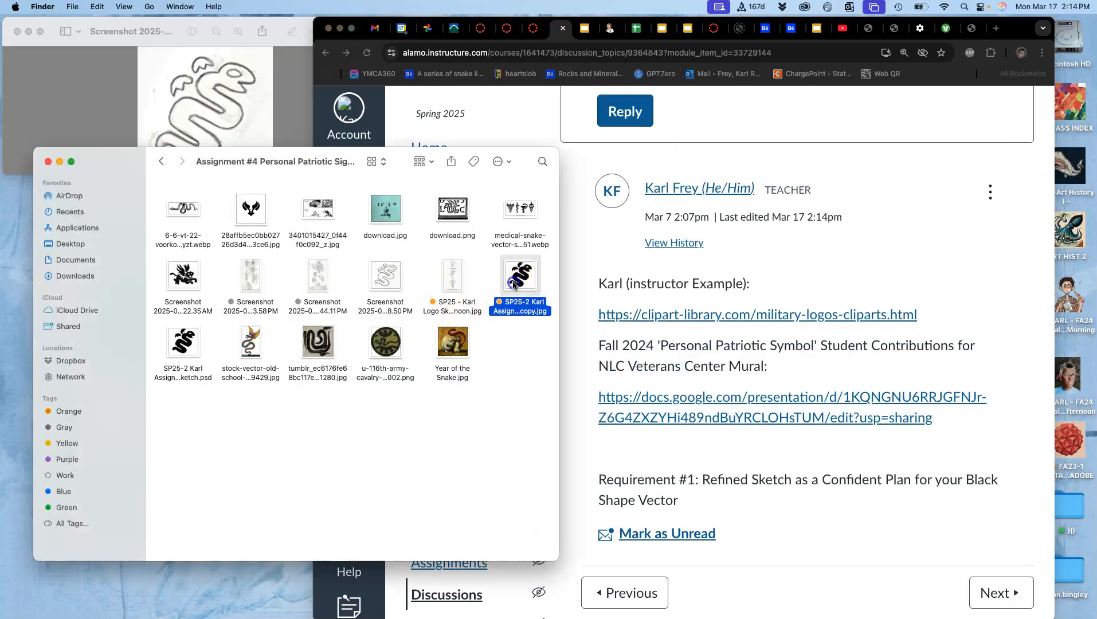
pyautogui.doubleClick(514, 284)
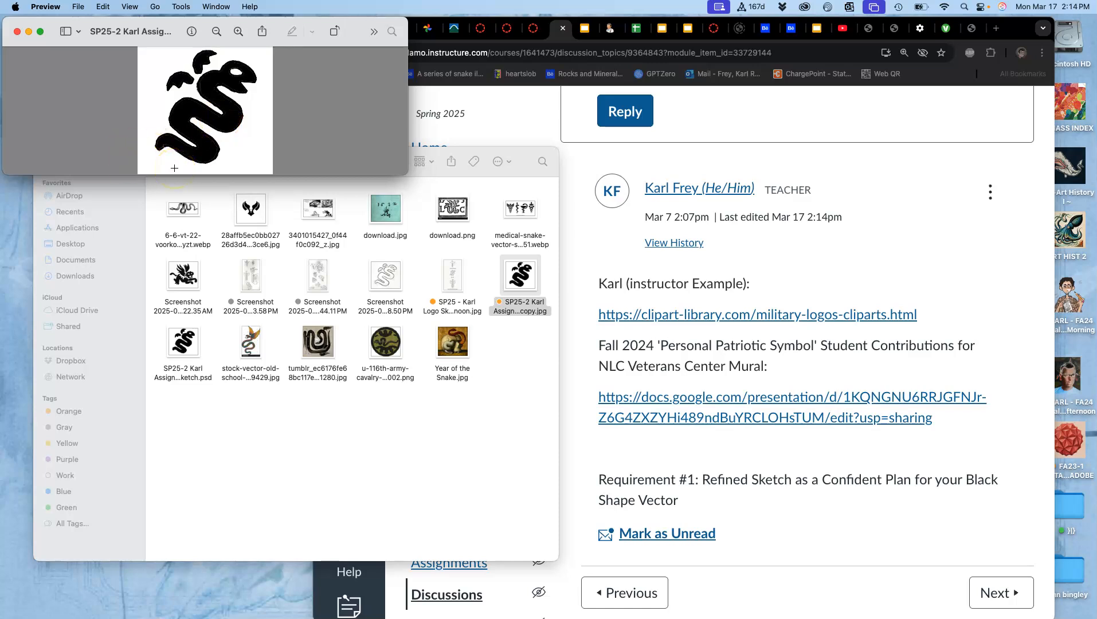
pyautogui.scroll(10, 174, 168)
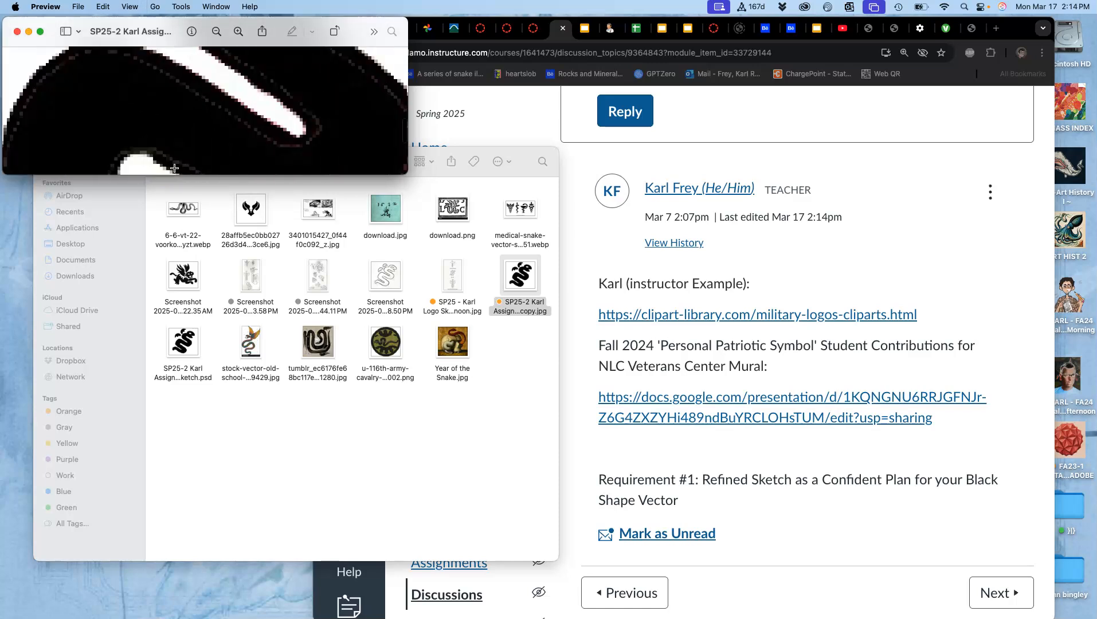
pyautogui.scroll(5, 208, 123)
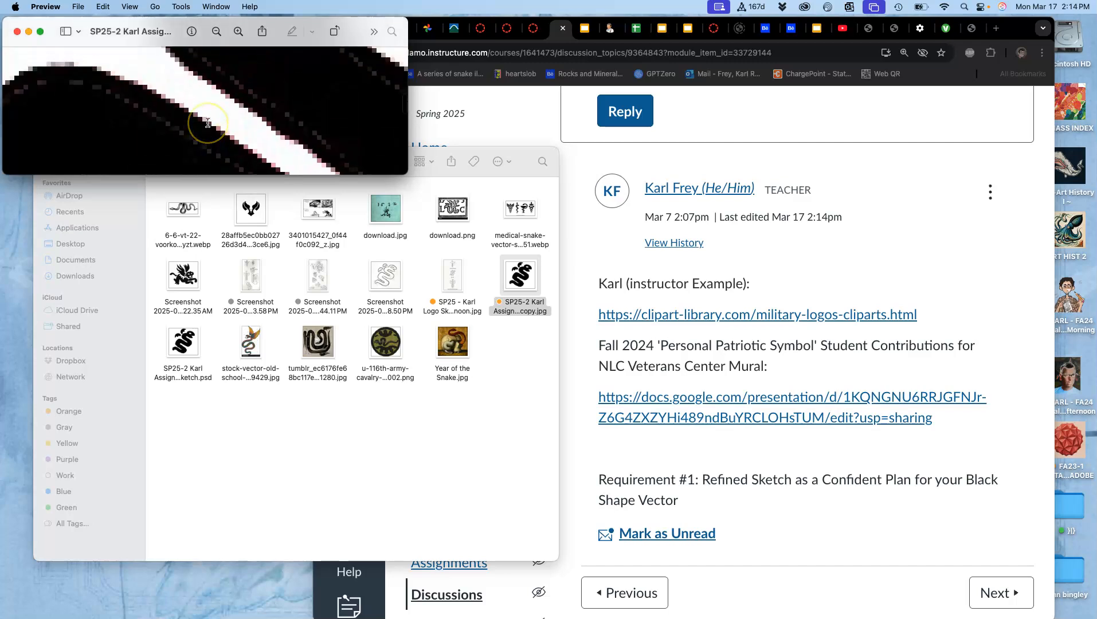
pyautogui.press('super+minus')
pyautogui.press('super+minus')
pyautogui.press('super+minus')
pyautogui.press('super+minus')
pyautogui.press('super+minus')
pyautogui.press('super+minus')
pyautogui.press('super+minus')
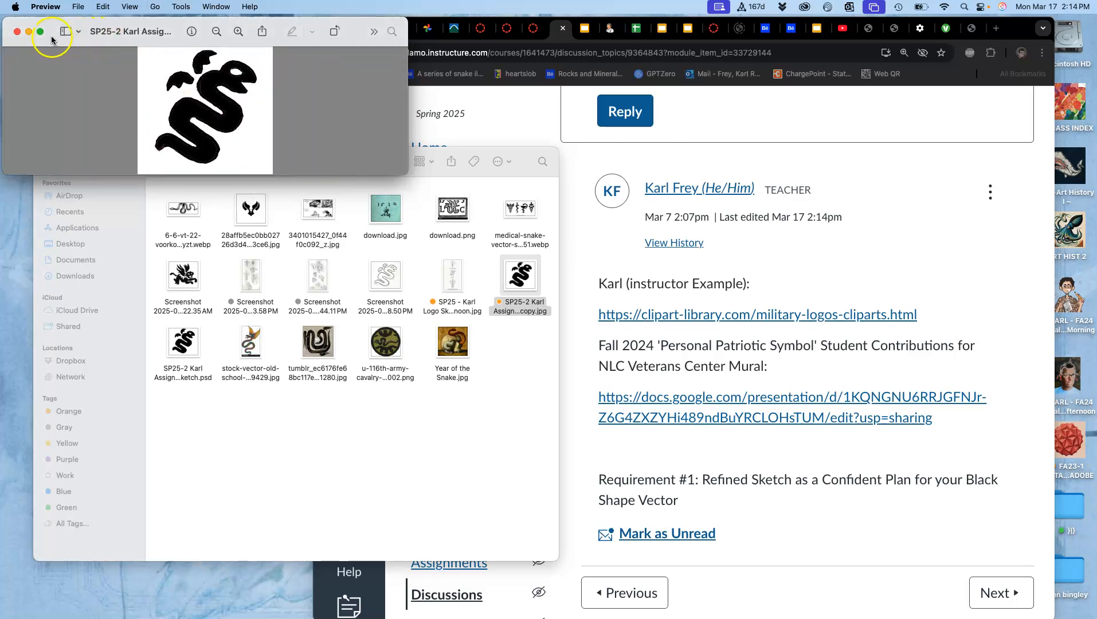
pyautogui.click(17, 31)
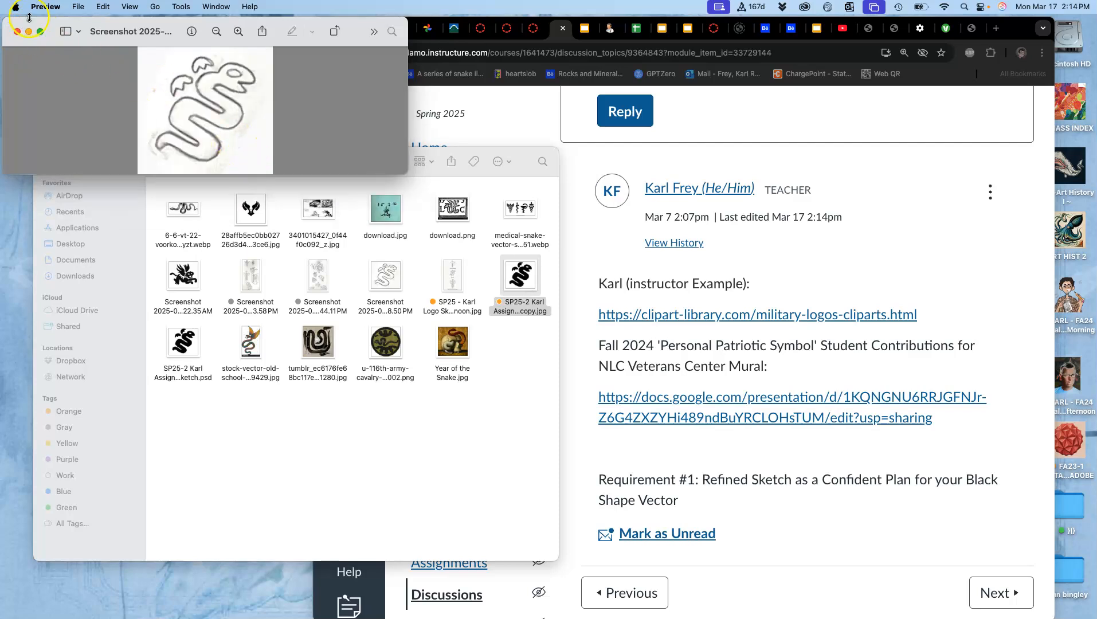
# Reopen the refined sketch's JPEG copy, place it beside the original pencil sketch, and examine how the silhouette reads at small sizes.
pyautogui.click(527, 279)
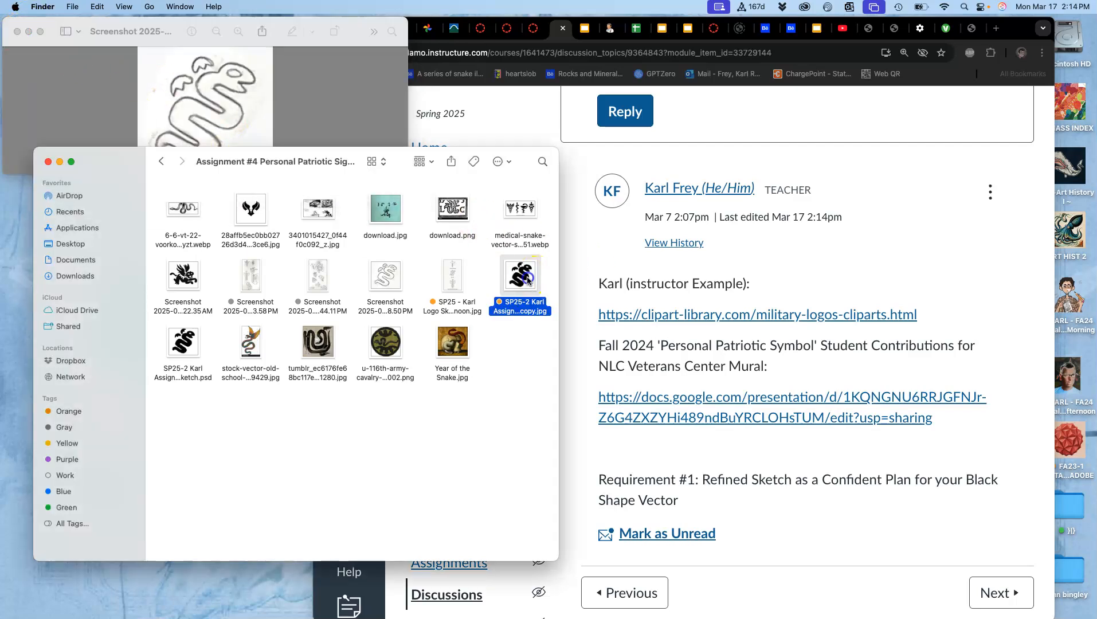
pyautogui.moveTo(173, 30)
pyautogui.mouseDown()
pyautogui.moveTo(489, 26)
pyautogui.moveTo(471, 30)
pyautogui.mouseUp()
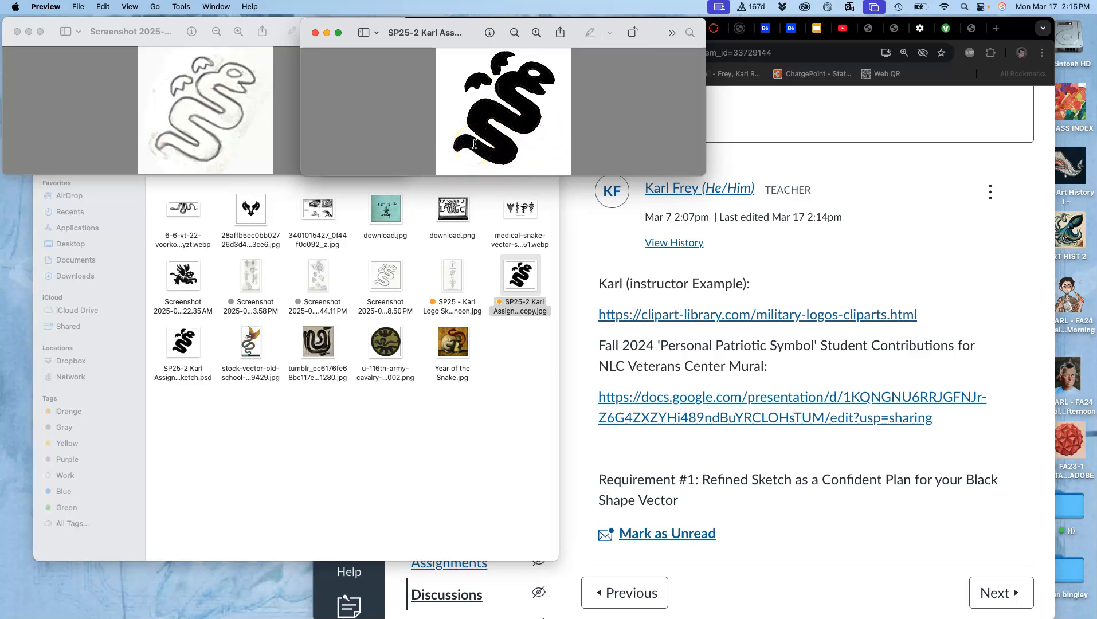
pyautogui.press('super+minus')
pyautogui.press('super+minus')
pyautogui.press('super+minus')
pyautogui.press('super+minus')
pyautogui.press('super+minus')
pyautogui.press('super+minus')
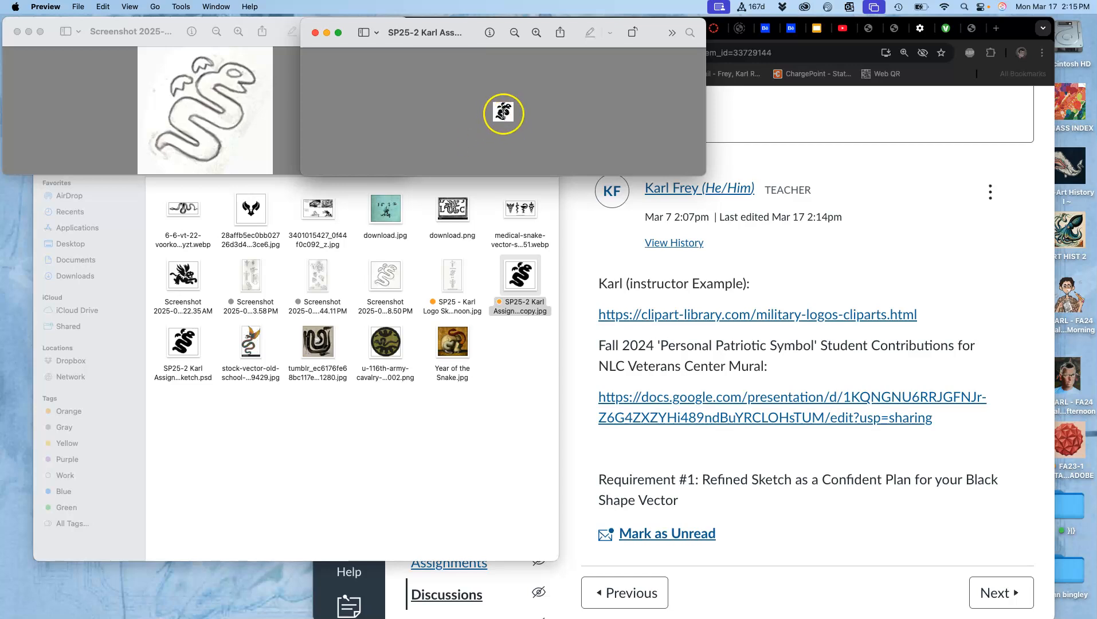
pyautogui.press('super+minus')
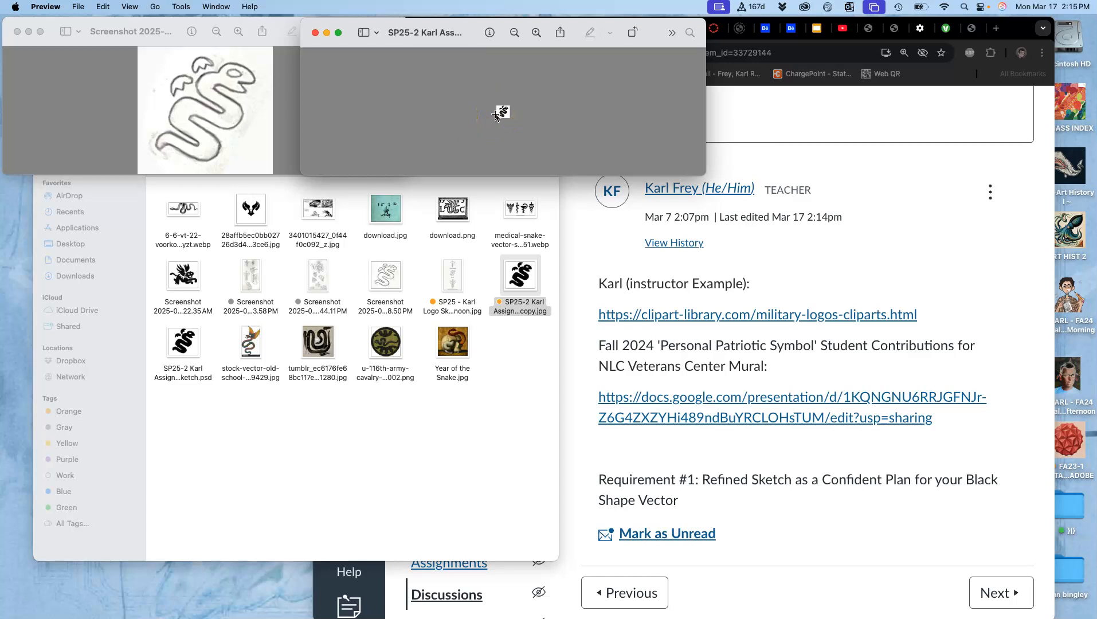
pyautogui.press('super+plus')
pyautogui.press('super+plus')
pyautogui.press('super+plus')
pyautogui.press('super+plus')
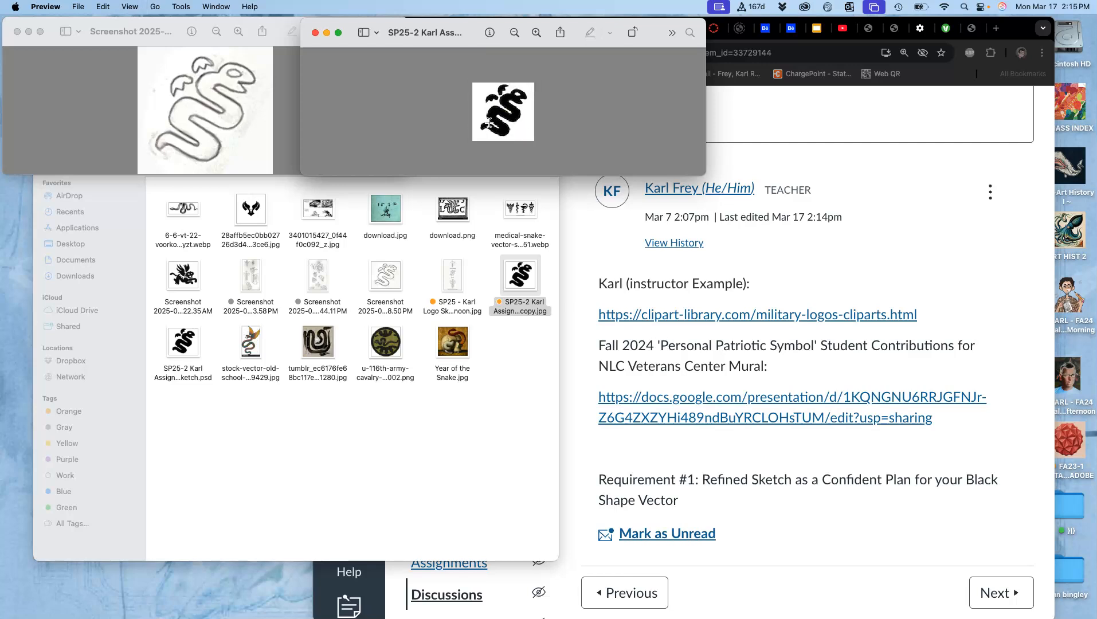
# Close the refined and original sketch previews and switch back to the instructor's post in Chrome.
pyautogui.click(313, 33)
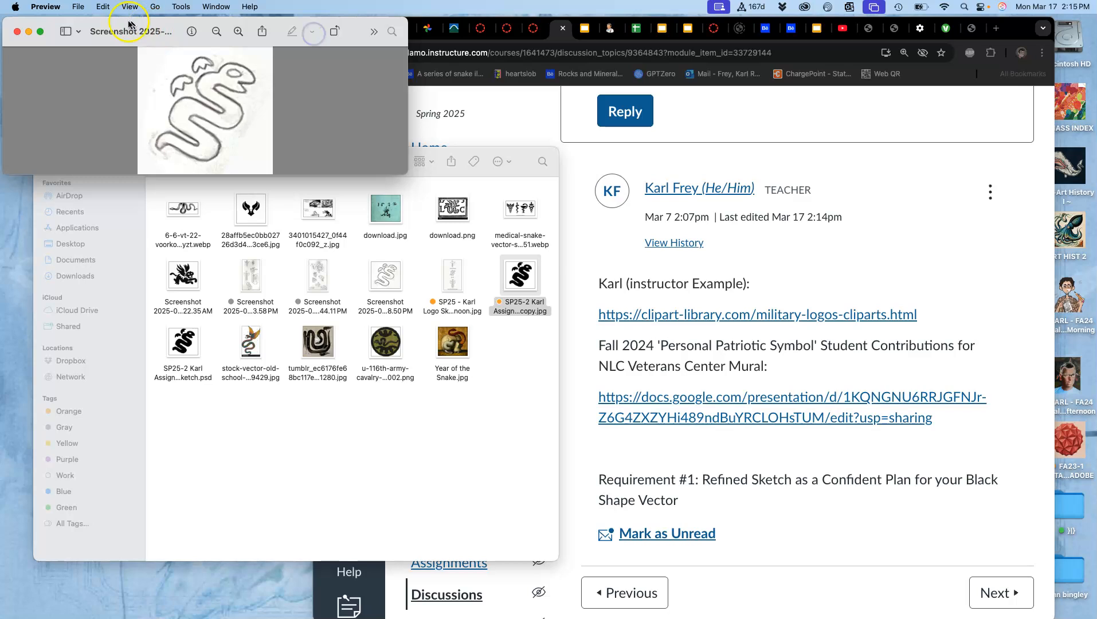
pyautogui.click(18, 32)
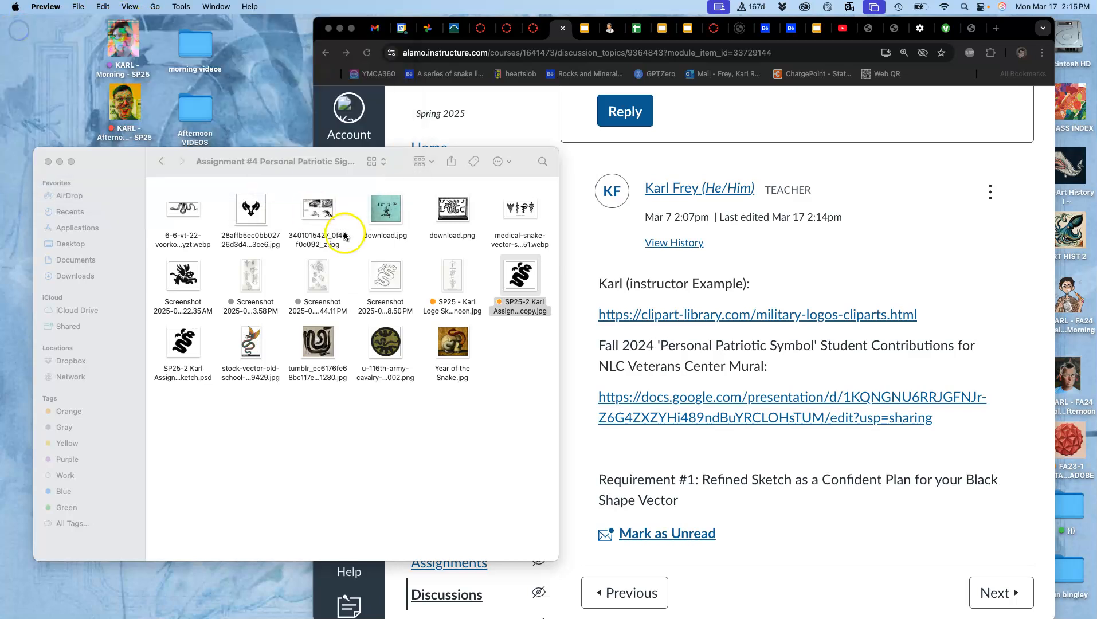
pyautogui.click(731, 451)
pyautogui.scroll(-1, 731, 453)
pyautogui.scroll(1, 731, 453)
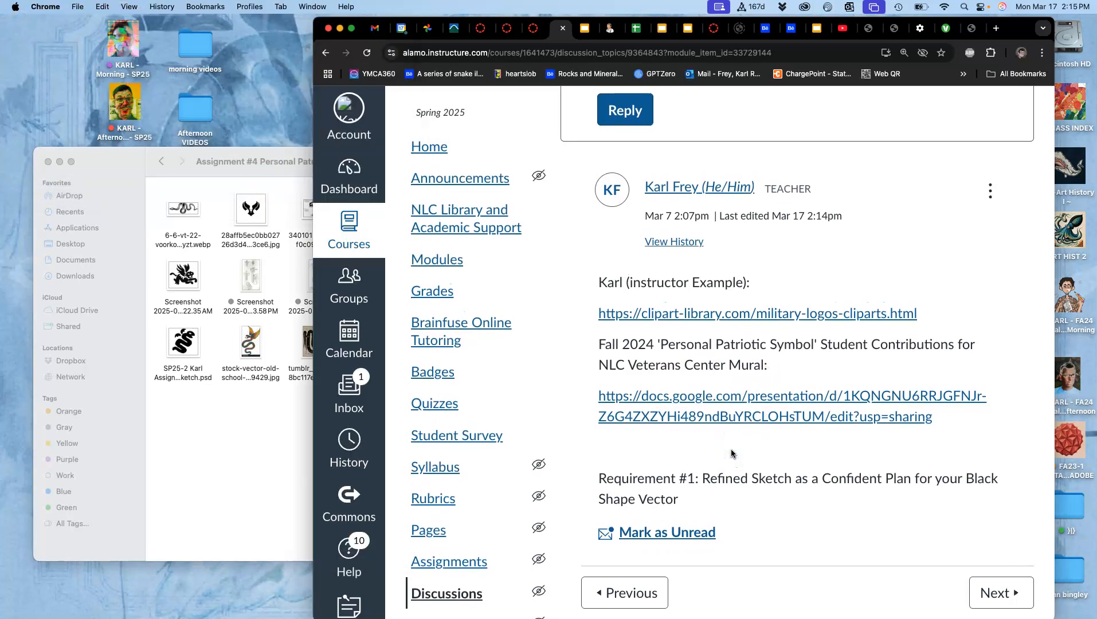
# Edit the instructor's example post to insert the refined sketch's JPEG copy from the Assignment #4 folder below the Requirement #1 line, and save it.
pyautogui.click(990, 191)
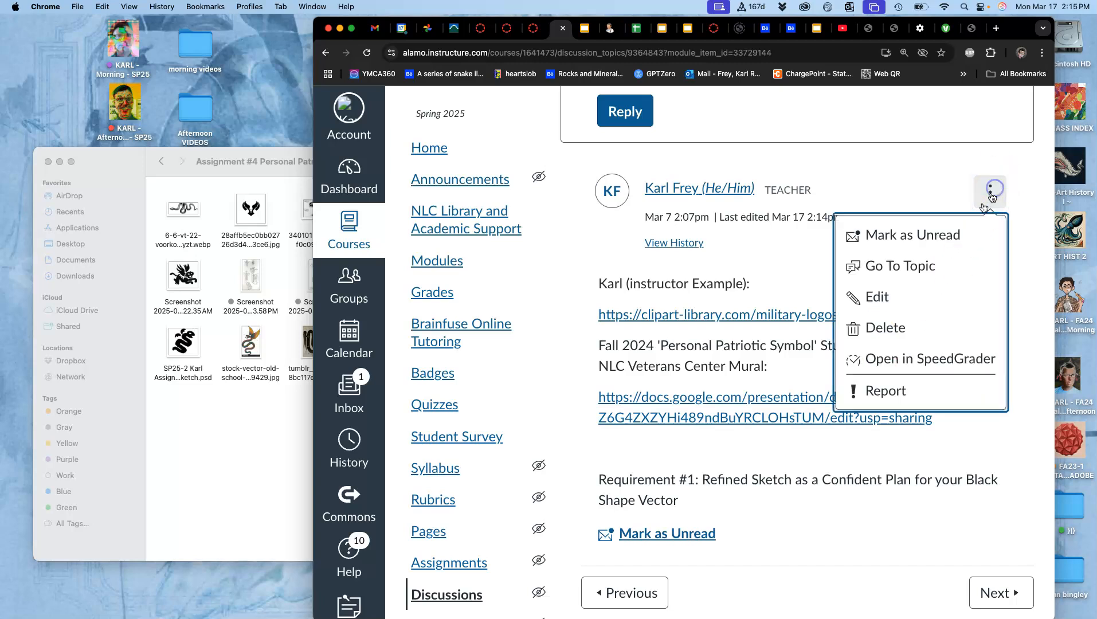
pyautogui.click(890, 297)
pyautogui.scroll(-5, 808, 418)
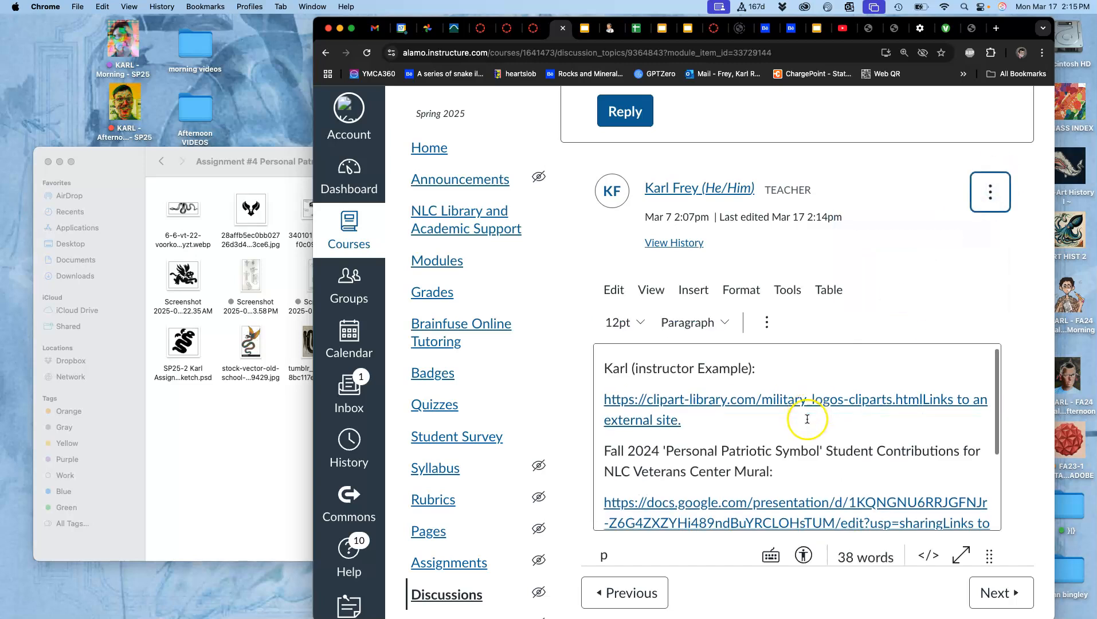
pyautogui.click(745, 504)
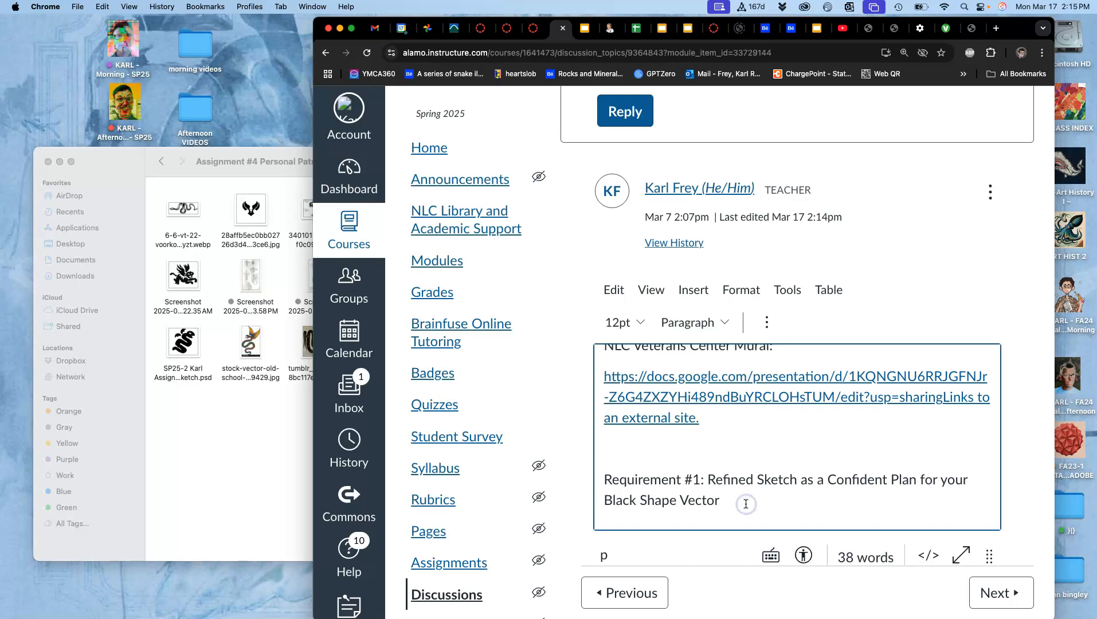
pyautogui.scroll(-1, 746, 503)
pyautogui.click(276, 267)
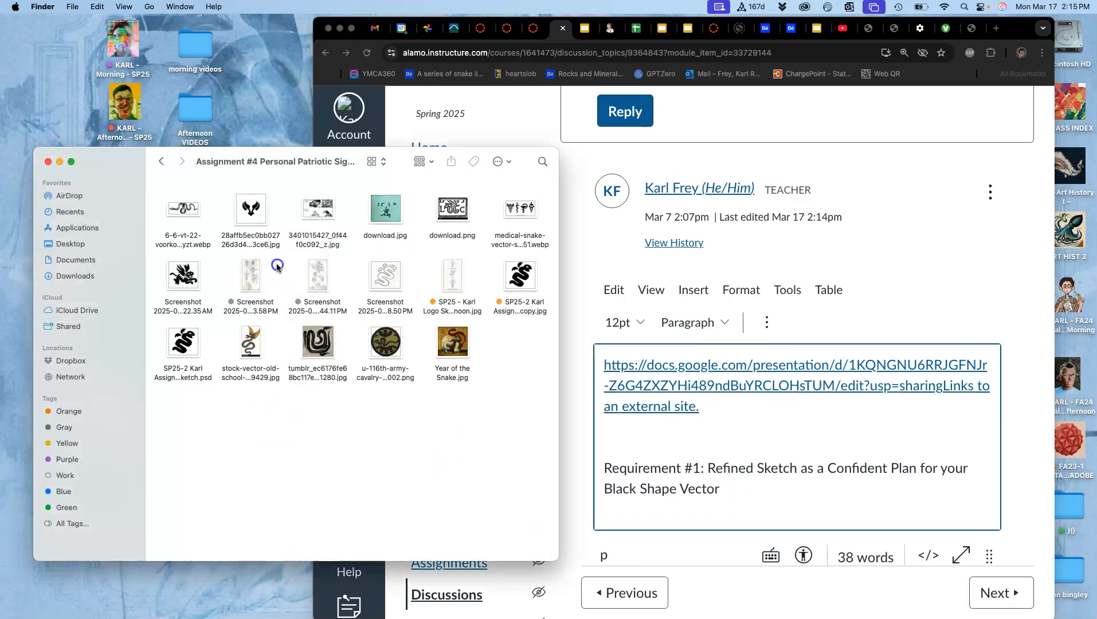
pyautogui.moveTo(519, 275); pyautogui.dragTo(624, 510)
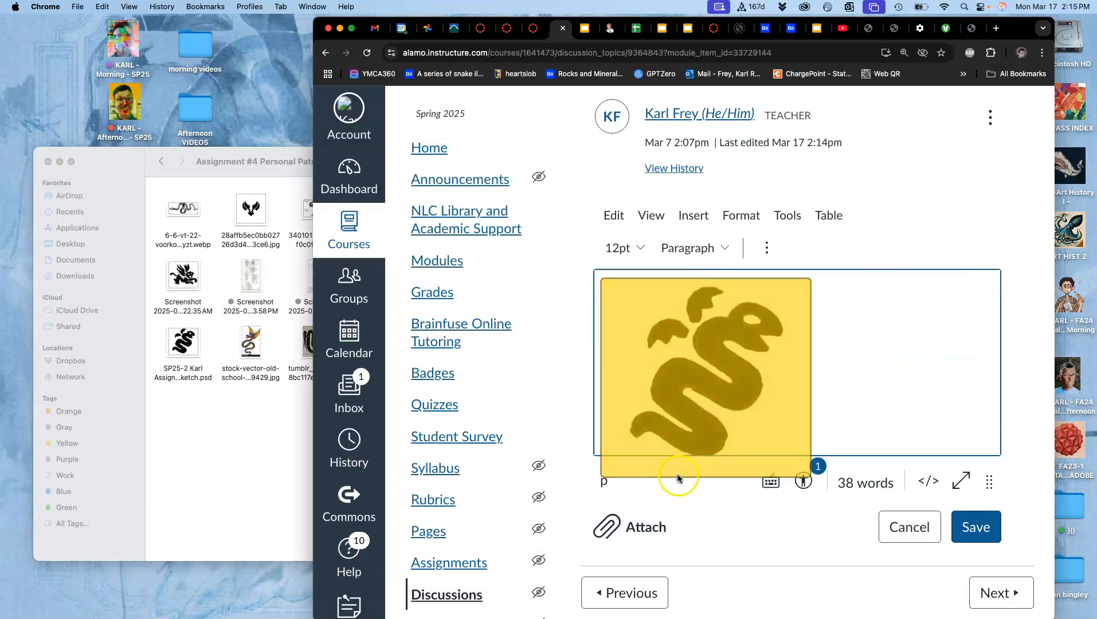
pyautogui.click(974, 525)
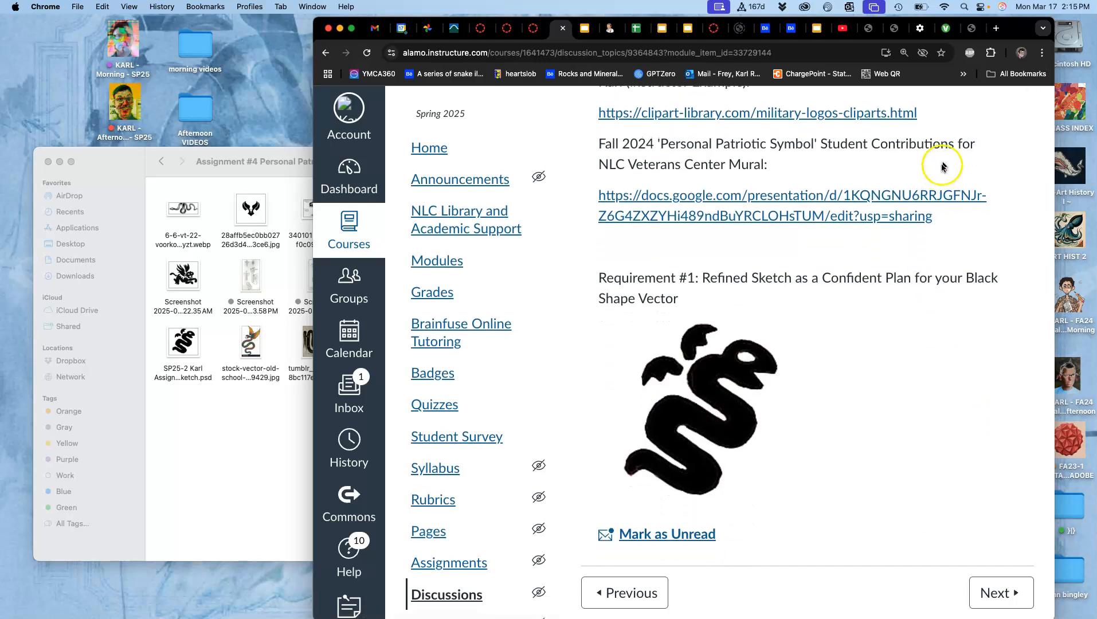
# Find the Vectr links near the assignment's description in the discussion topic and open the Vectr website.
pyautogui.scroll(15, 844, 241)
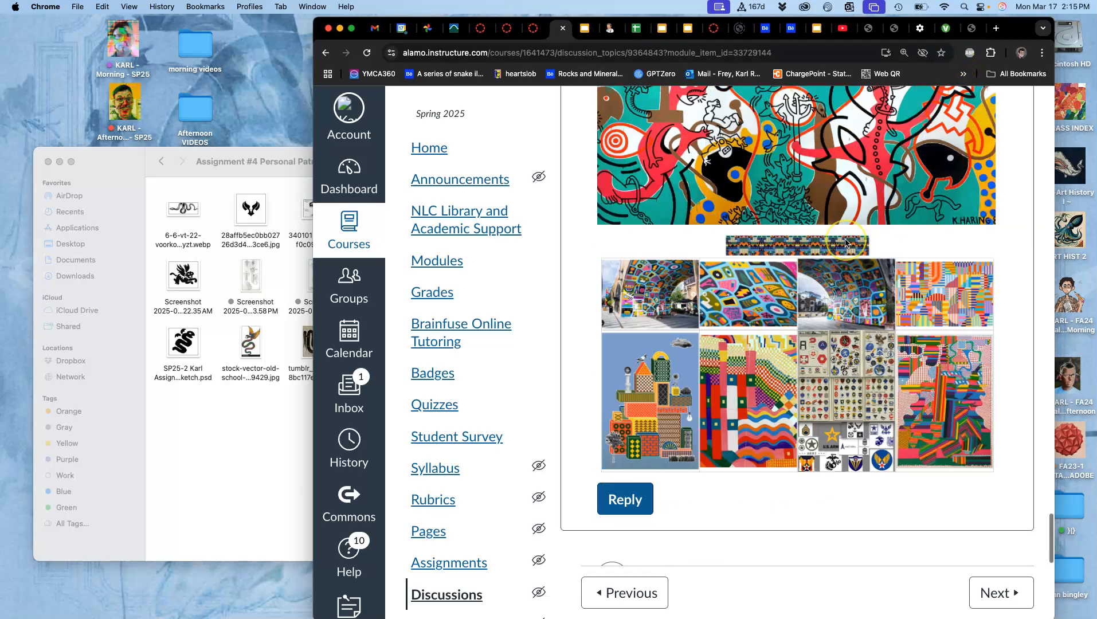
pyautogui.scroll(20, 845, 239)
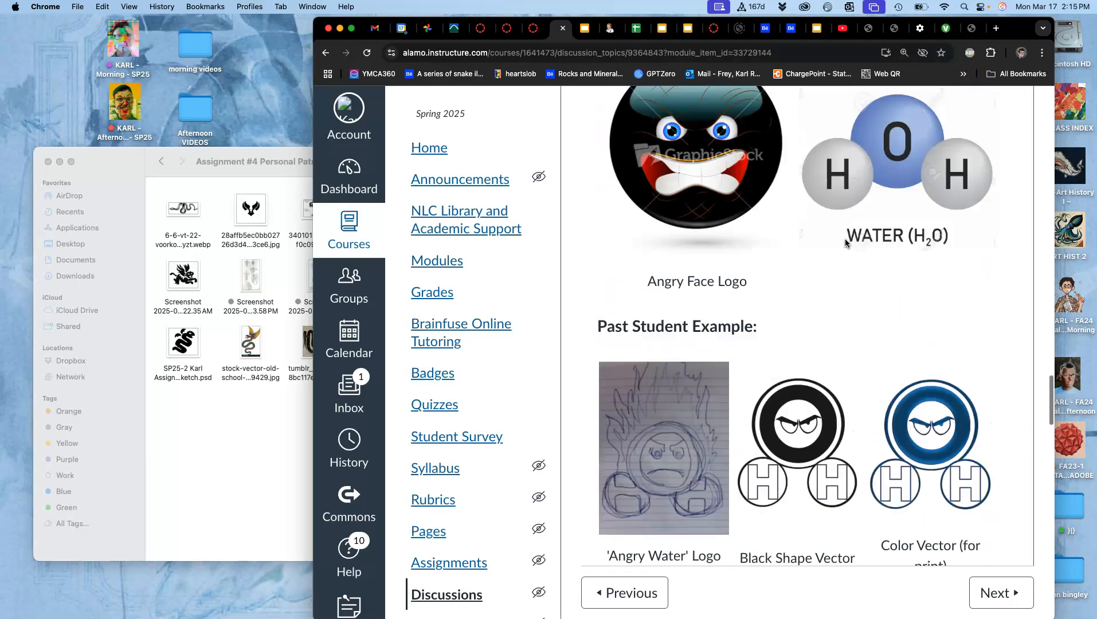
pyautogui.scroll(20, 845, 242)
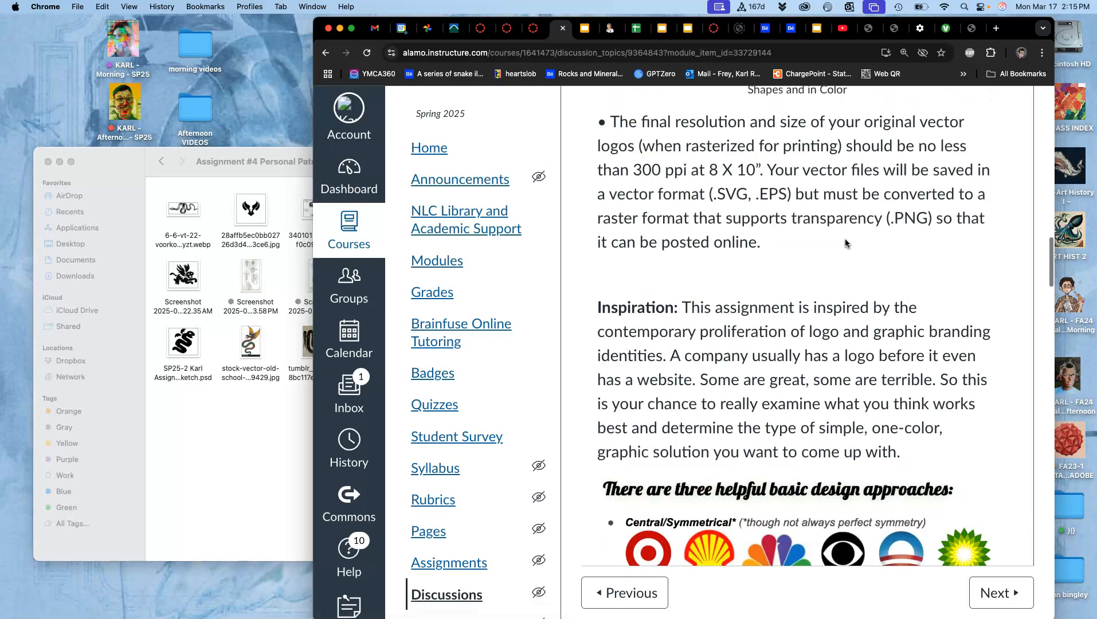
pyautogui.scroll(10, 845, 238)
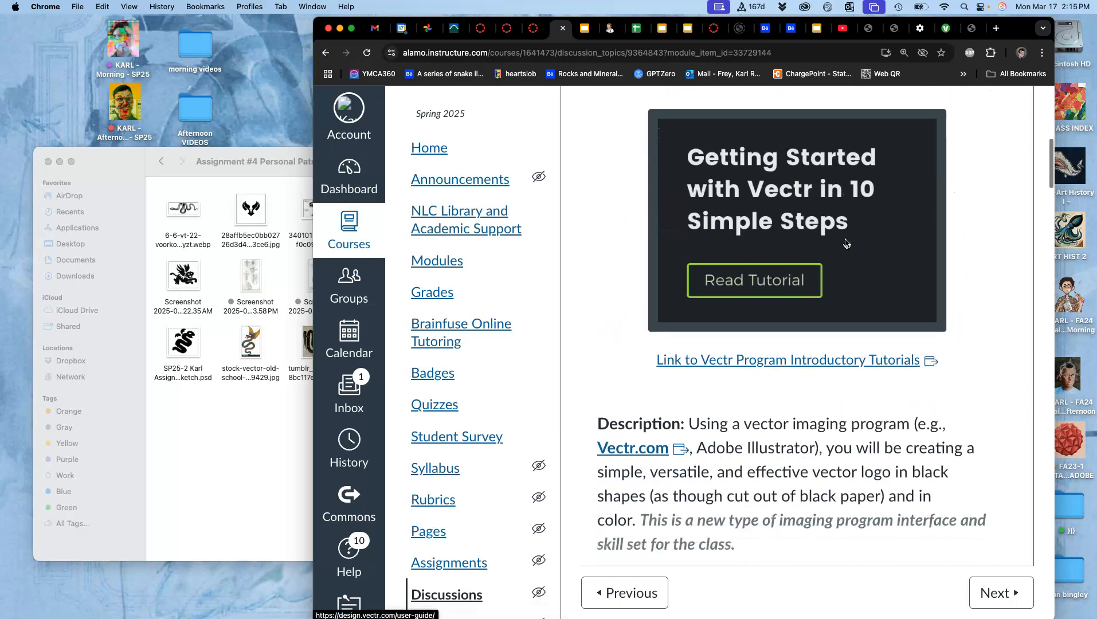
pyautogui.scroll(-2, 679, 345)
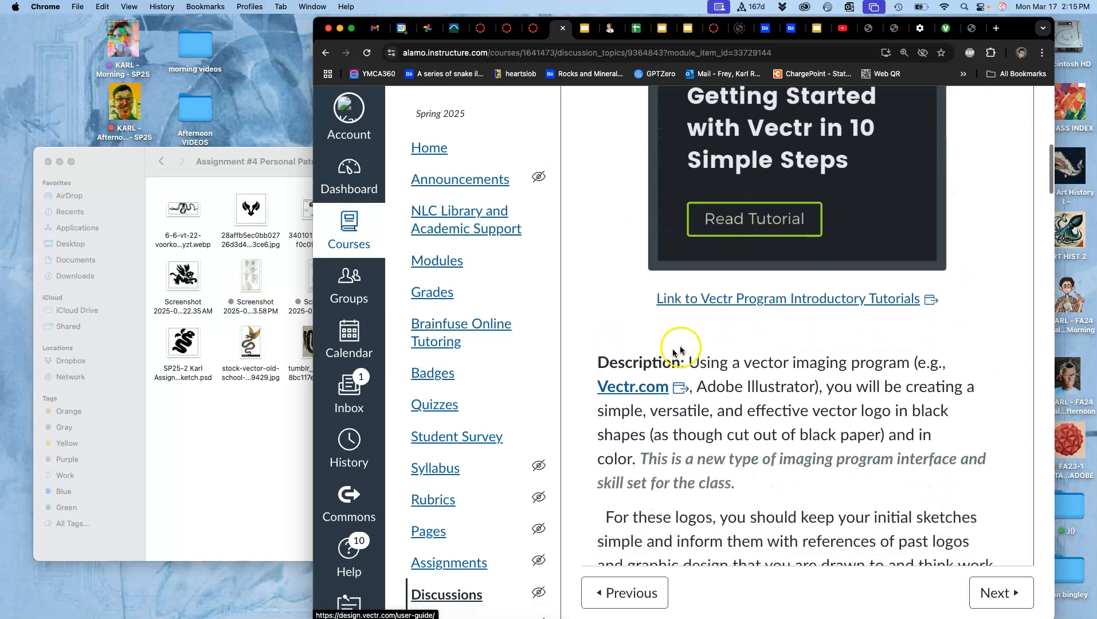
pyautogui.click(629, 393)
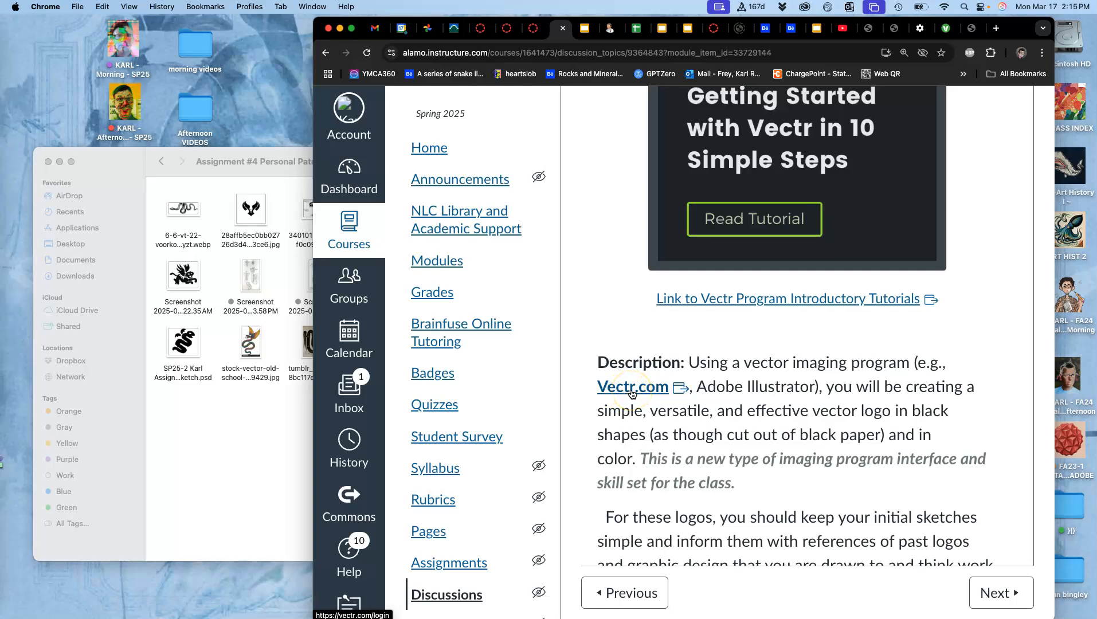
pyautogui.scroll(3, 712, 338)
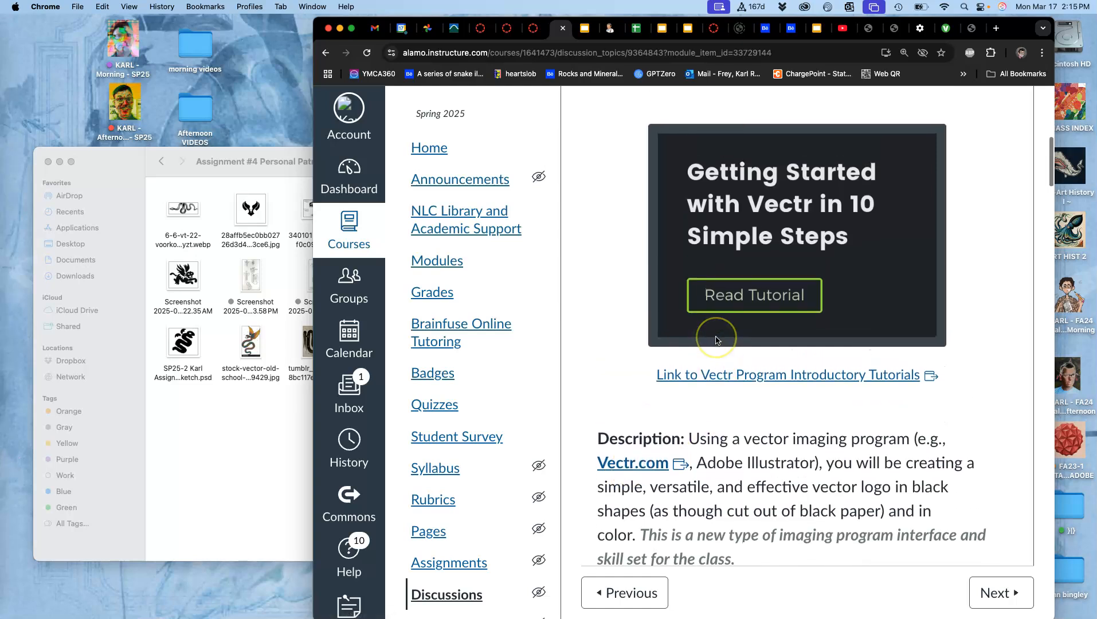
pyautogui.click(762, 396)
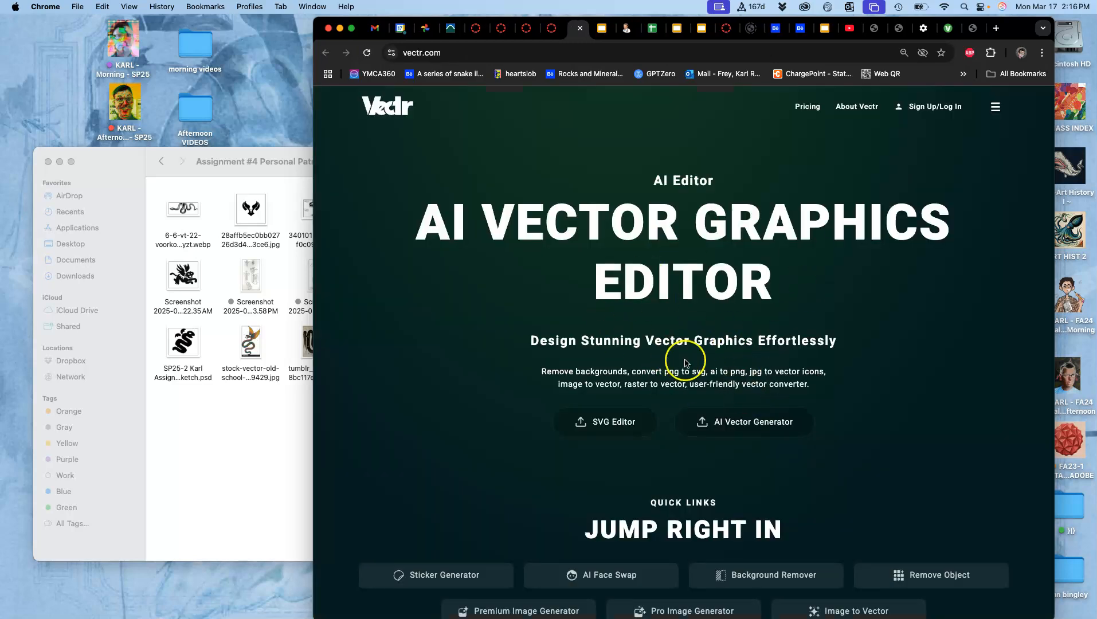
# Open Vectr's SVG Editor from its home page and dismiss the sign-up promotion.
pyautogui.scroll(-5, 645, 399)
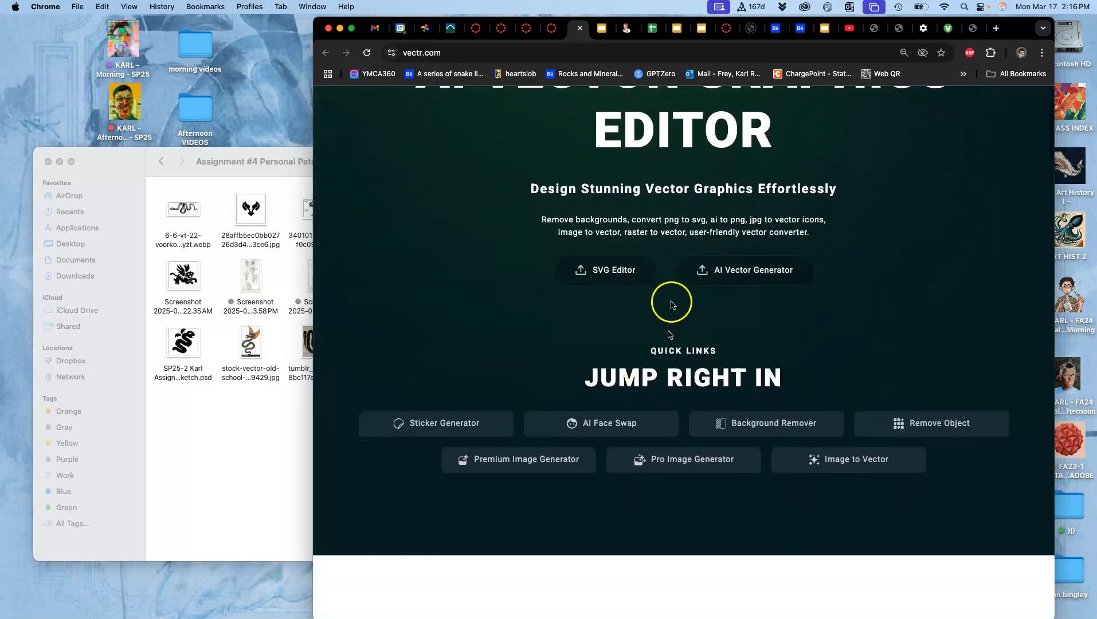
pyautogui.click(611, 276)
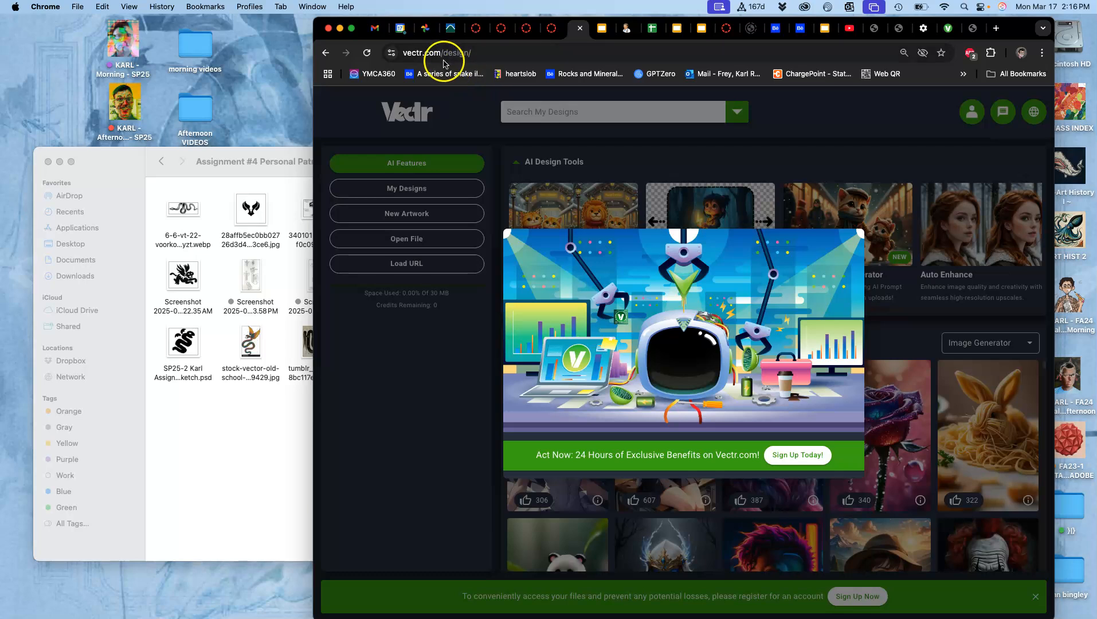
pyautogui.click(327, 55)
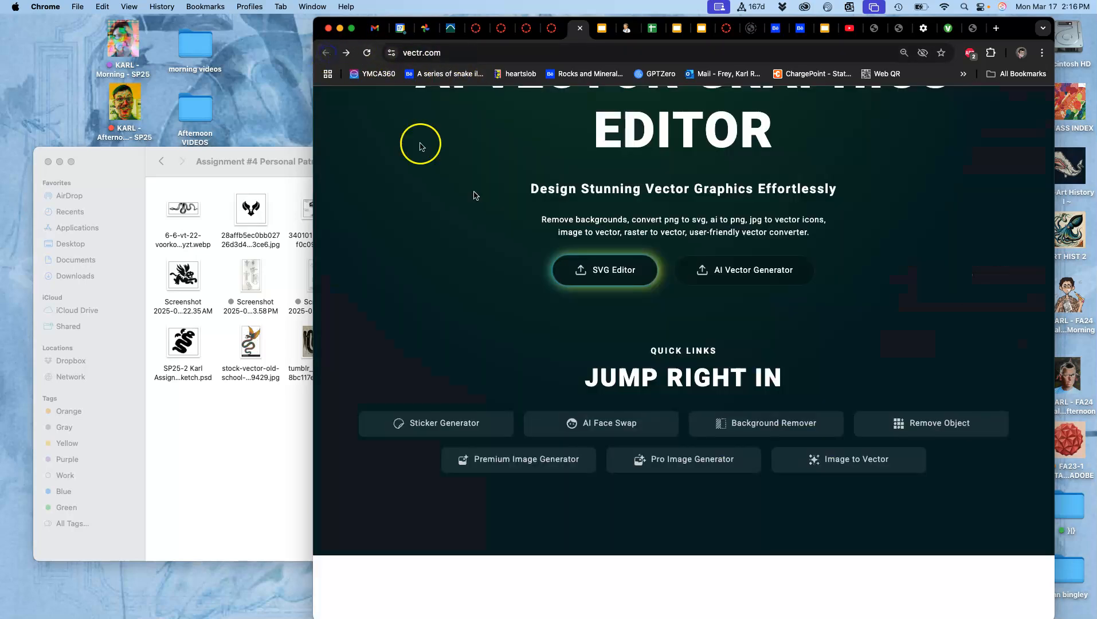
pyautogui.click(600, 278)
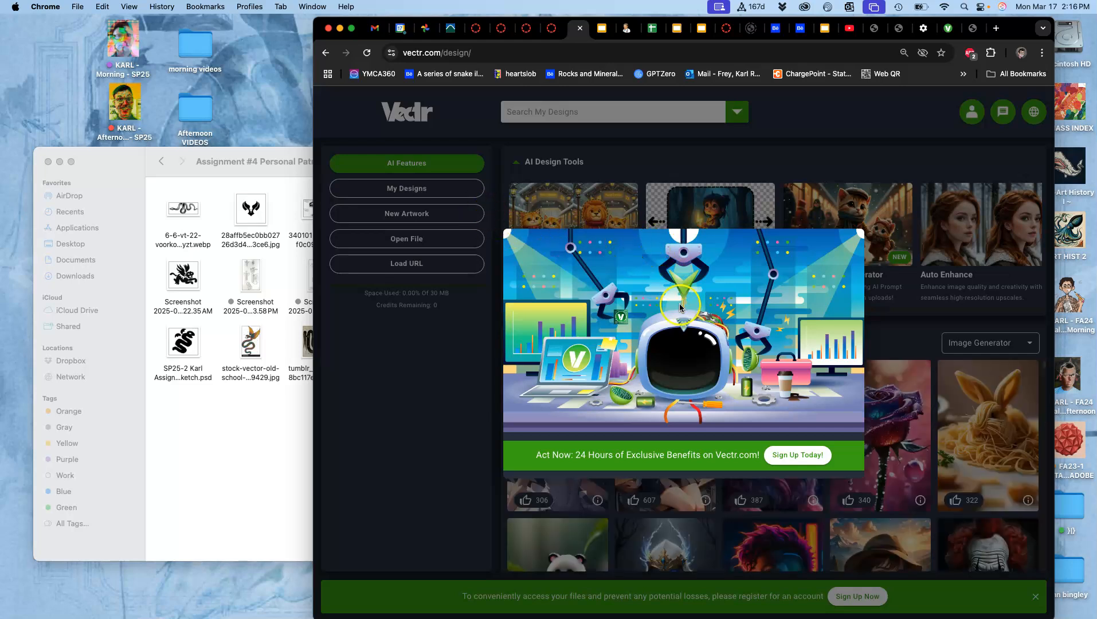
pyautogui.click(363, 387)
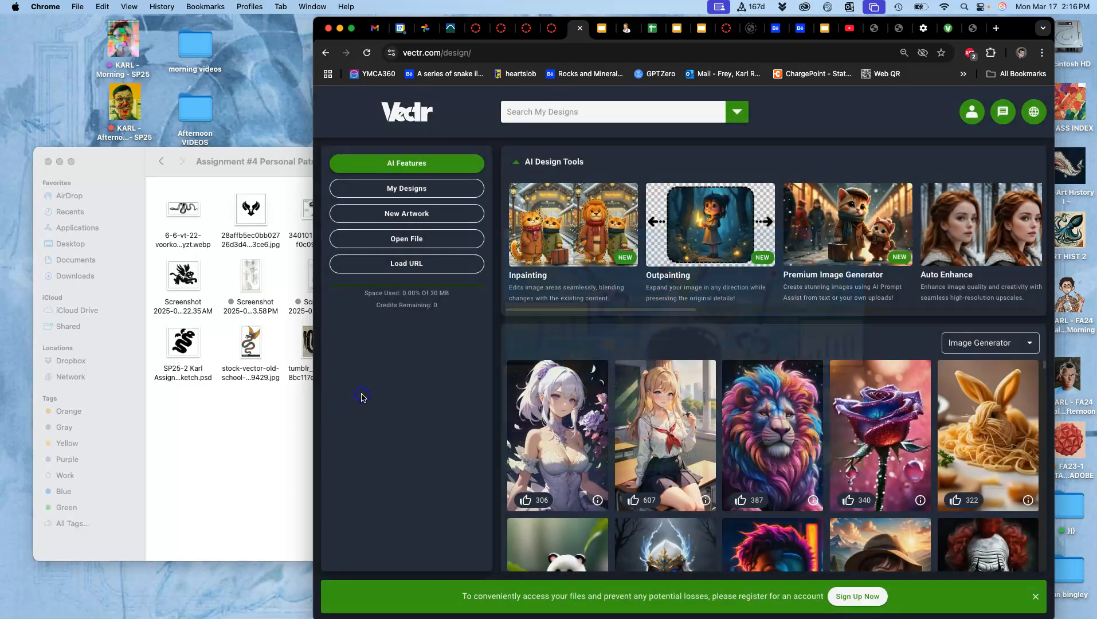
# Create a new 800 × 800 px artwork named with the instructor's first name followed by "Assign 4 Winged Serpent Symbol".
pyautogui.click(418, 217)
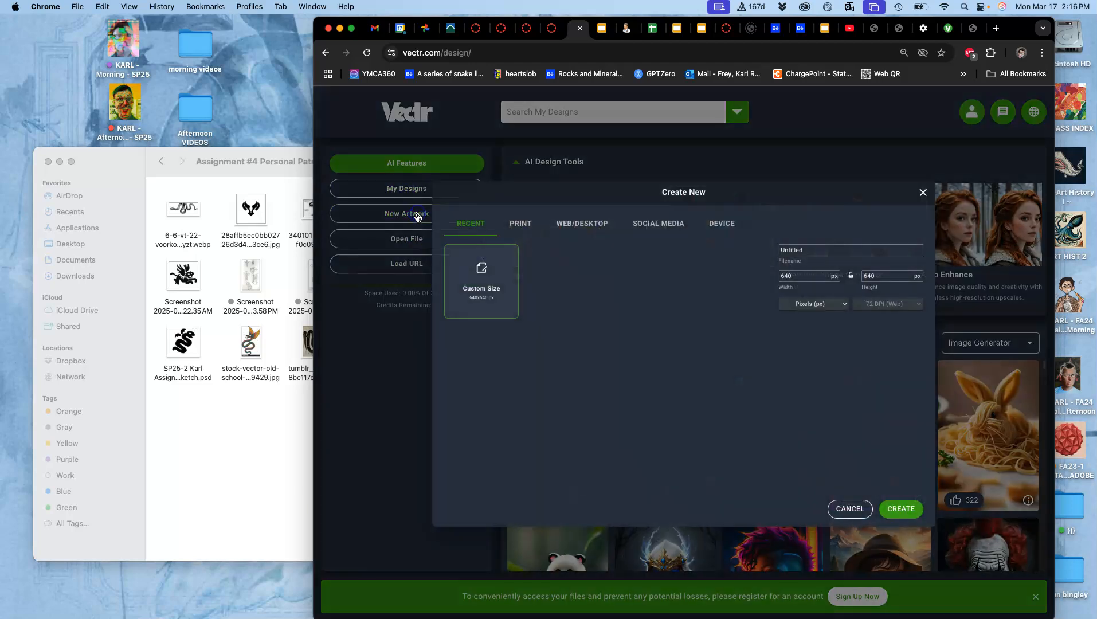
pyautogui.click(658, 304)
pyautogui.click(836, 251)
pyautogui.click(811, 251)
pyautogui.click(728, 279)
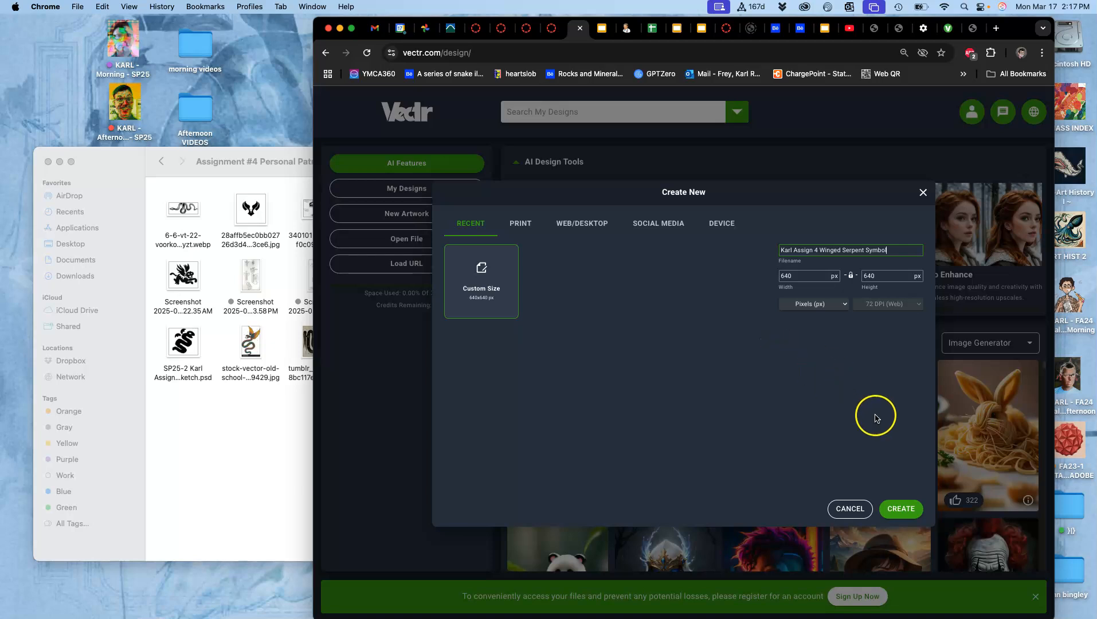
pyautogui.click(797, 276)
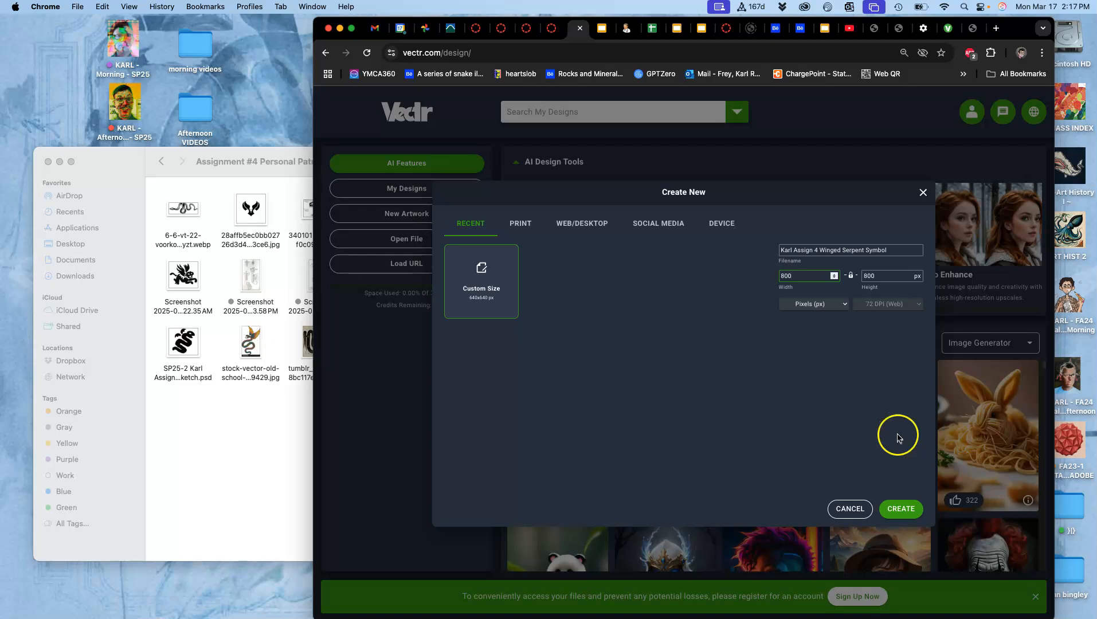
pyautogui.click(901, 509)
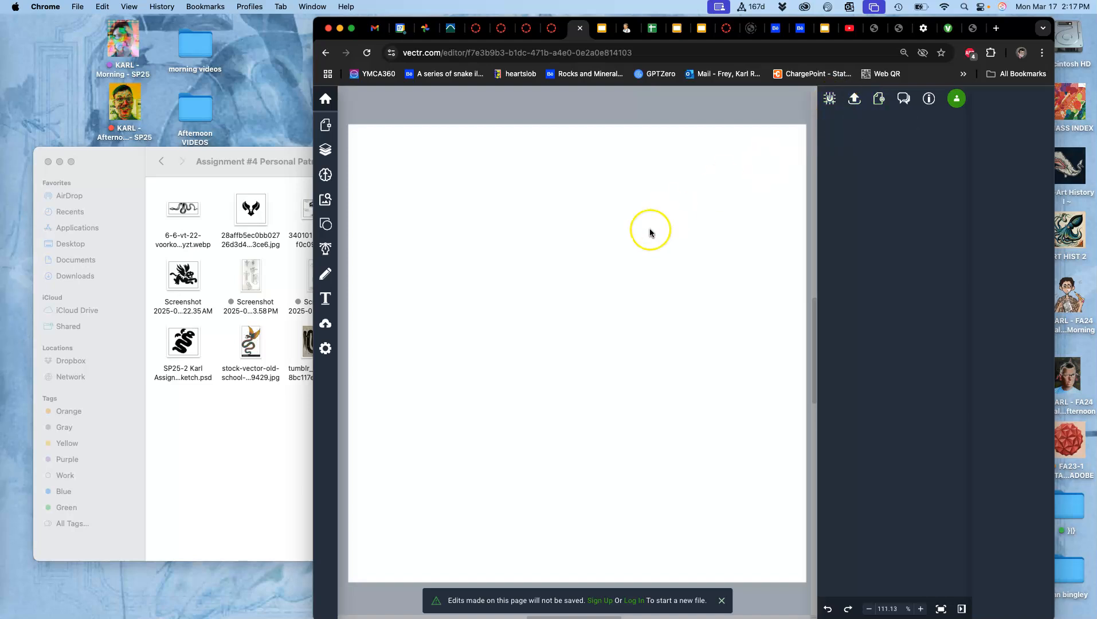
# Place the refined sketch's JPEG copy from the Assignment #4 folder on the canvas and enlarge it proportionally to about 676 × 638 px.
pyautogui.click(236, 439)
pyautogui.moveTo(519, 284); pyautogui.dragTo(664, 296)
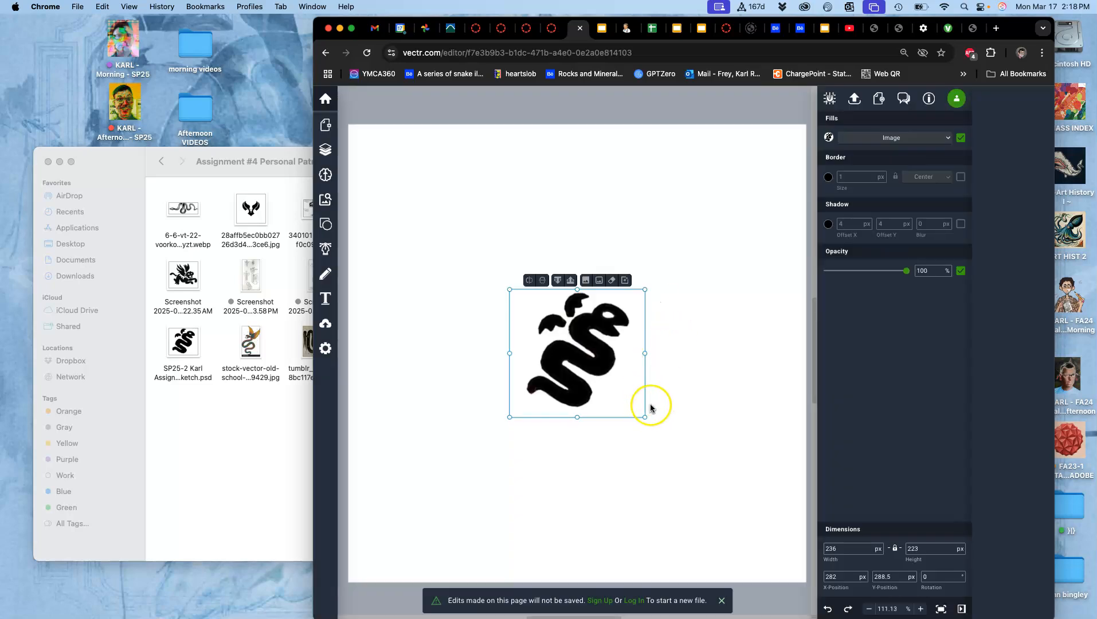
pyautogui.moveTo(645, 419); pyautogui.dragTo(775, 541)
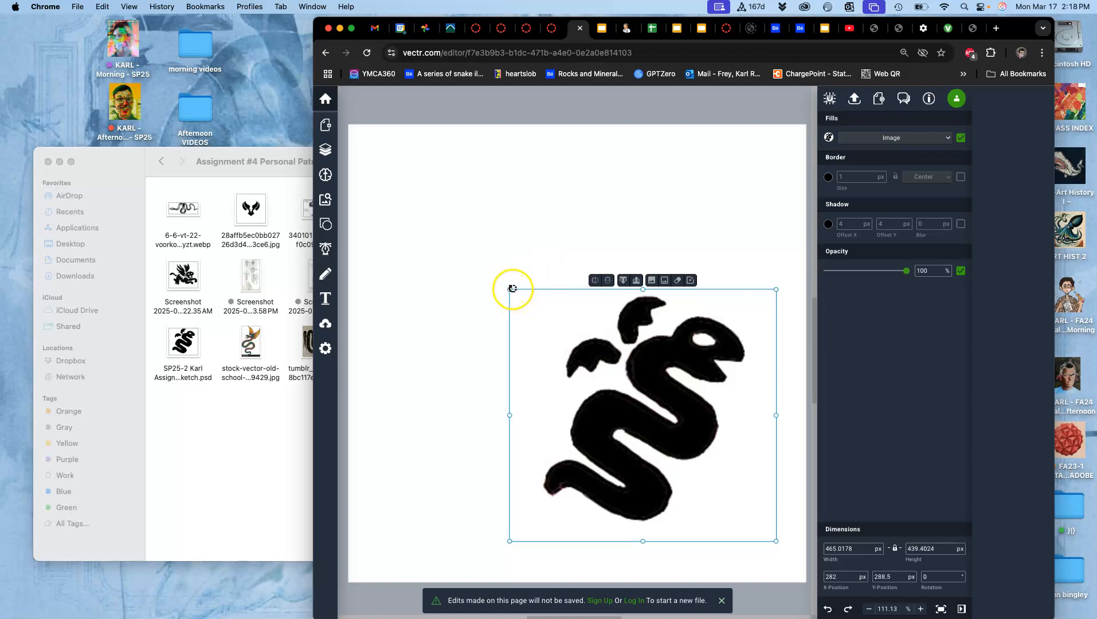
pyautogui.moveTo(509, 293); pyautogui.dragTo(388, 175)
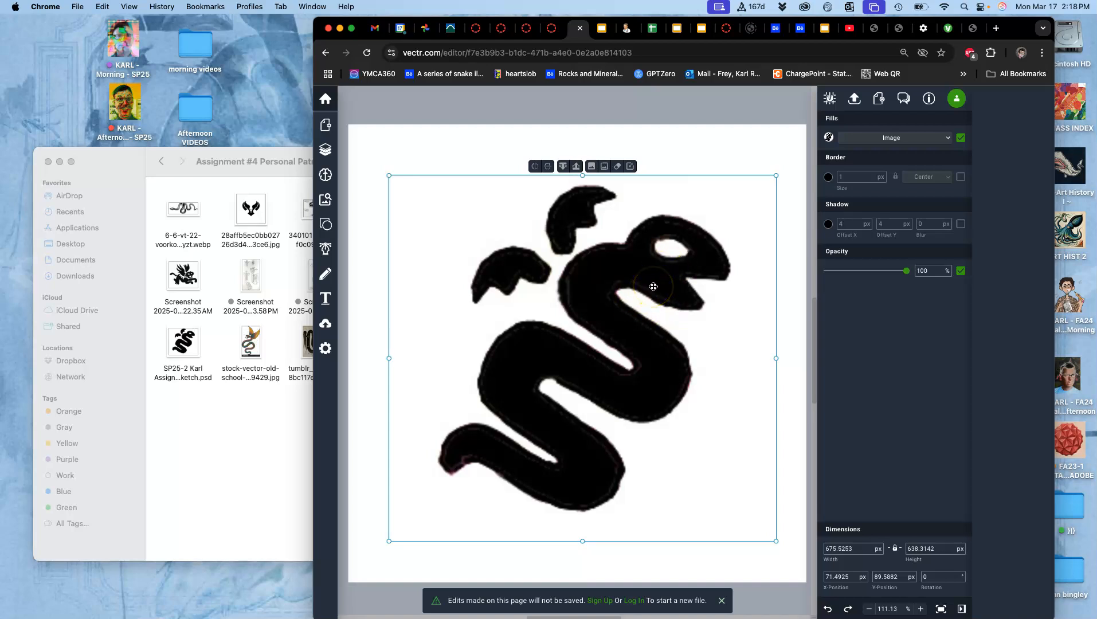
# Lower the placed snake sketch's opacity until it is a pale grey tracing guide, and deselect it.
pyautogui.moveTo(905, 271)
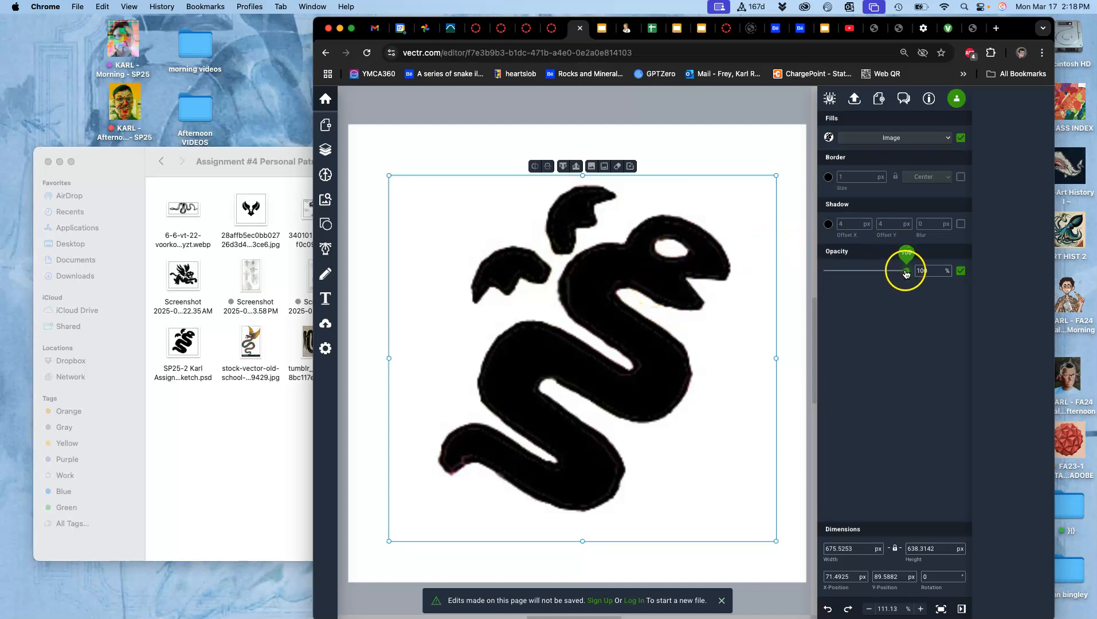
pyautogui.moveTo(906, 274); pyautogui.dragTo(841, 274)
pyautogui.click(667, 114)
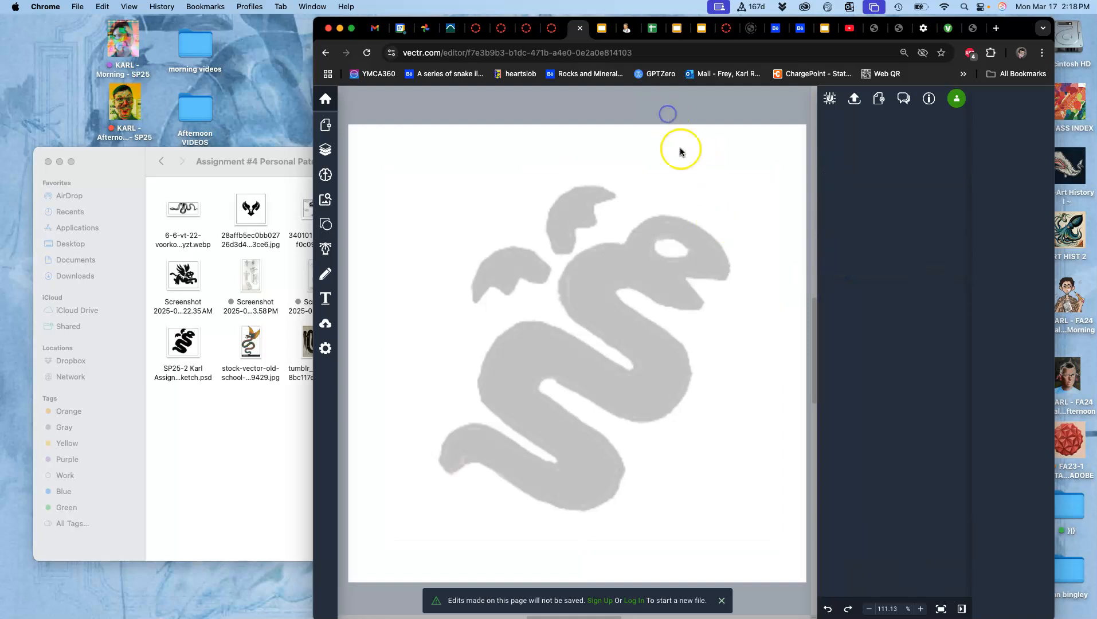